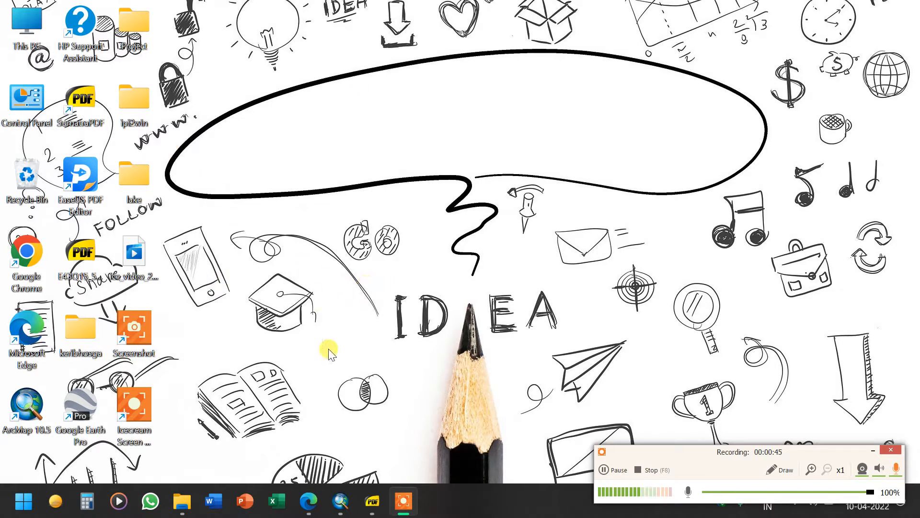
Open the E43Q15_56C15 PDF toposheet and scroll through the map to review it
click(374, 501)
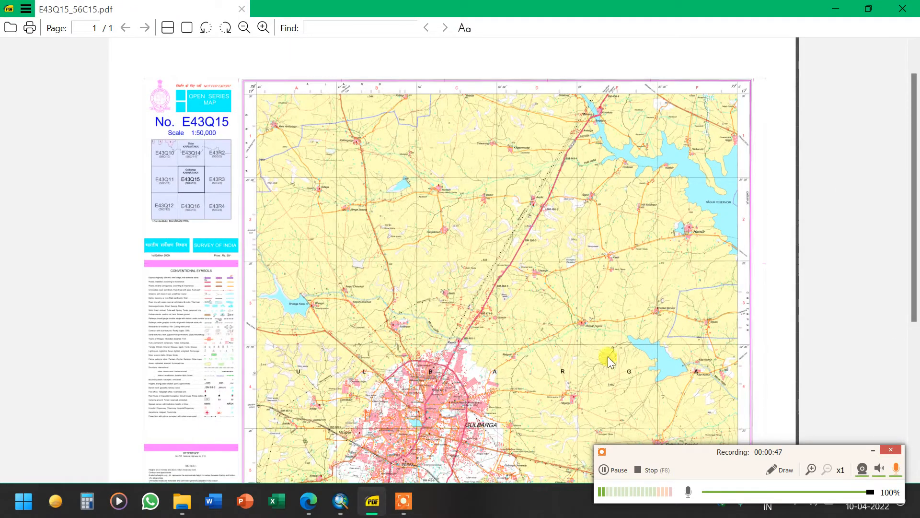
drag(499, 305, 492, 218)
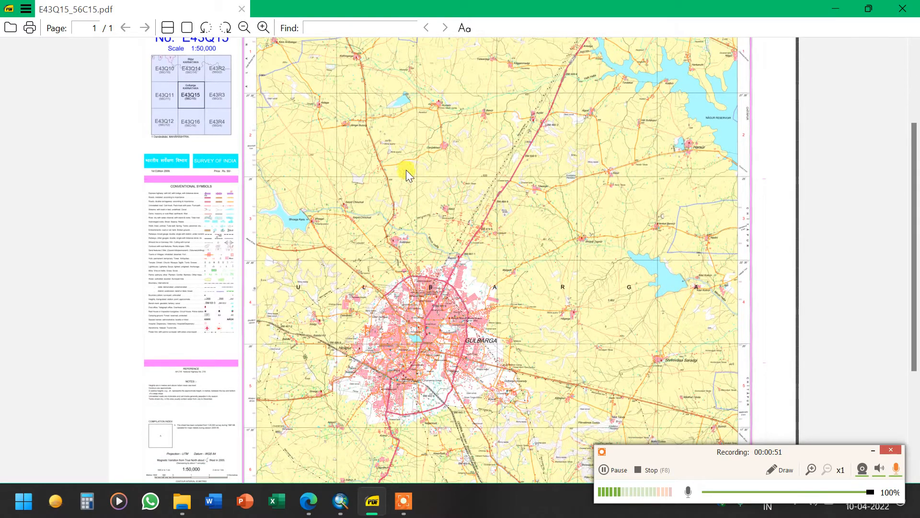
drag(406, 170, 453, 249)
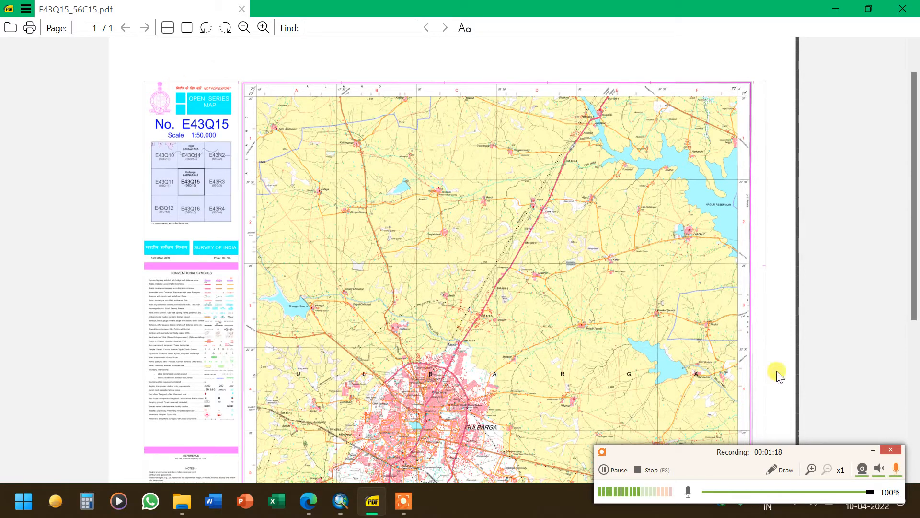
Open the FreeConvert PDF to TIFF Converter page from the web search results
click(308, 501)
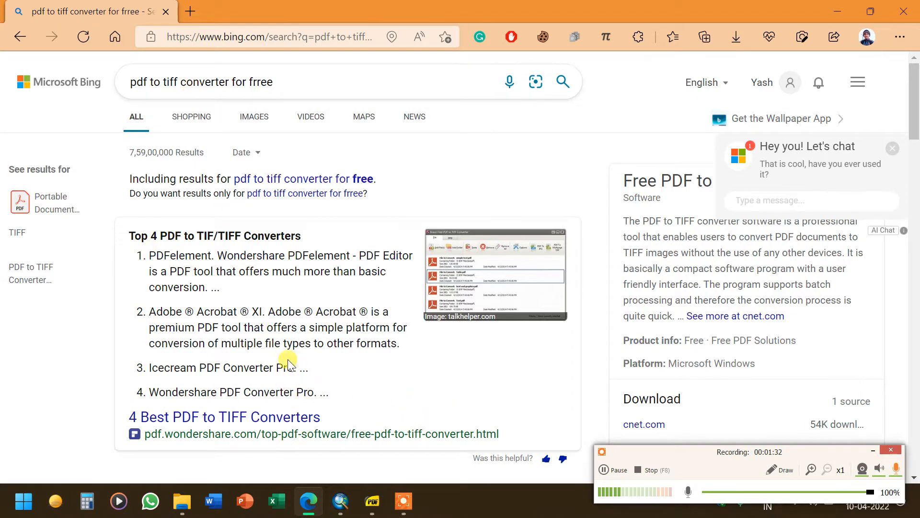
scroll(288, 362, down, 10)
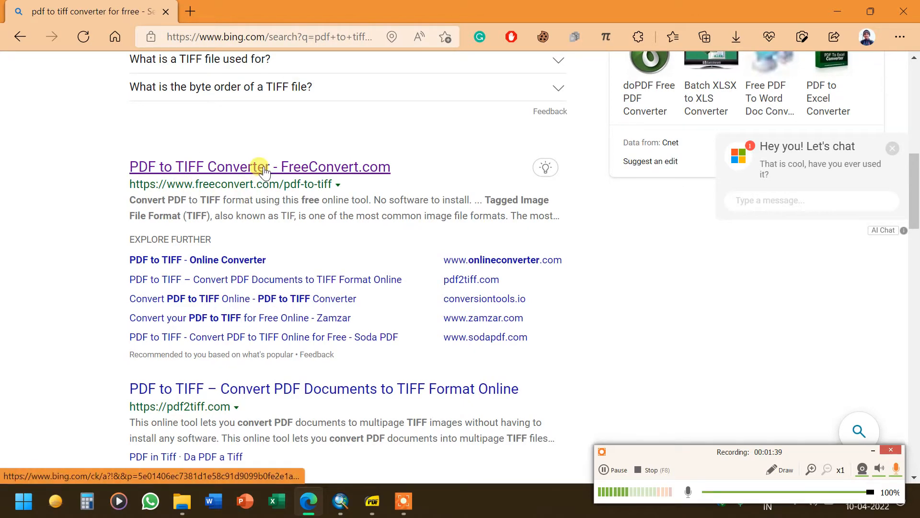
click(259, 168)
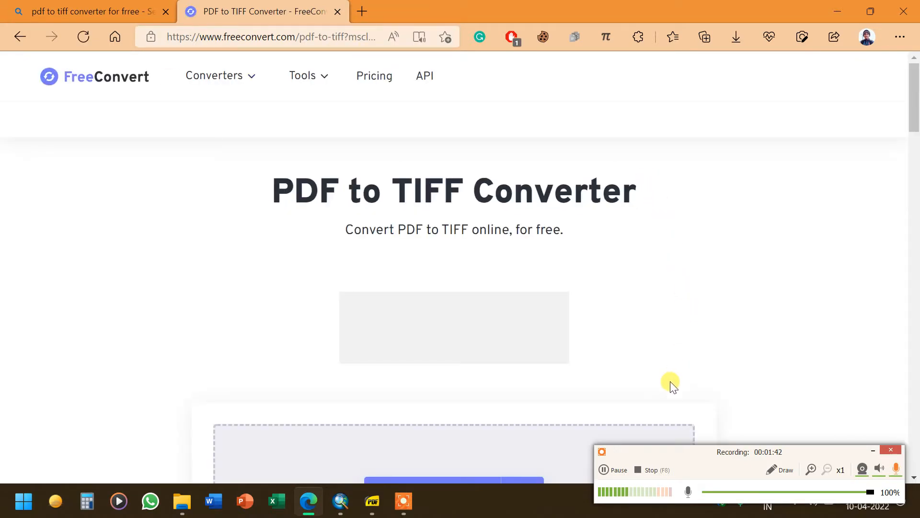
scroll(501, 302, down, 3)
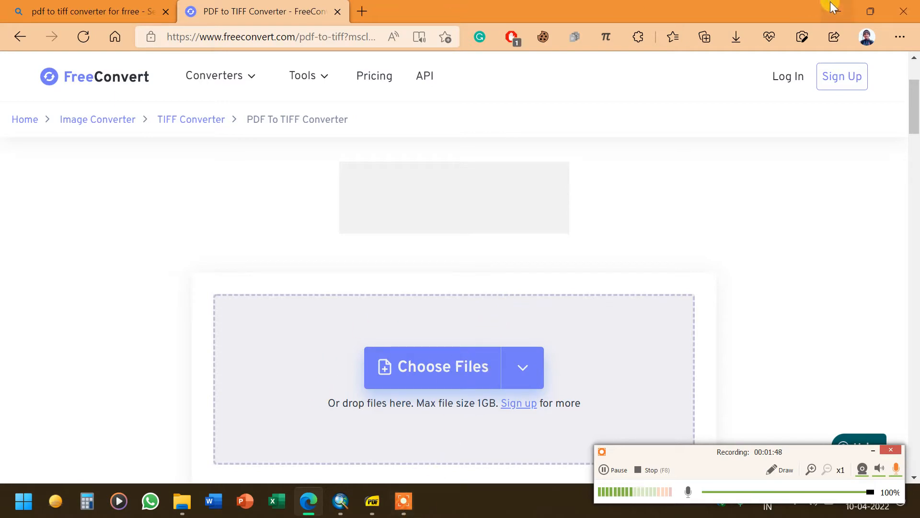
Minimize the open windows and open the E43Q15_56C15 PDF from the desktop with EaseUS PDF Editor
click(838, 11)
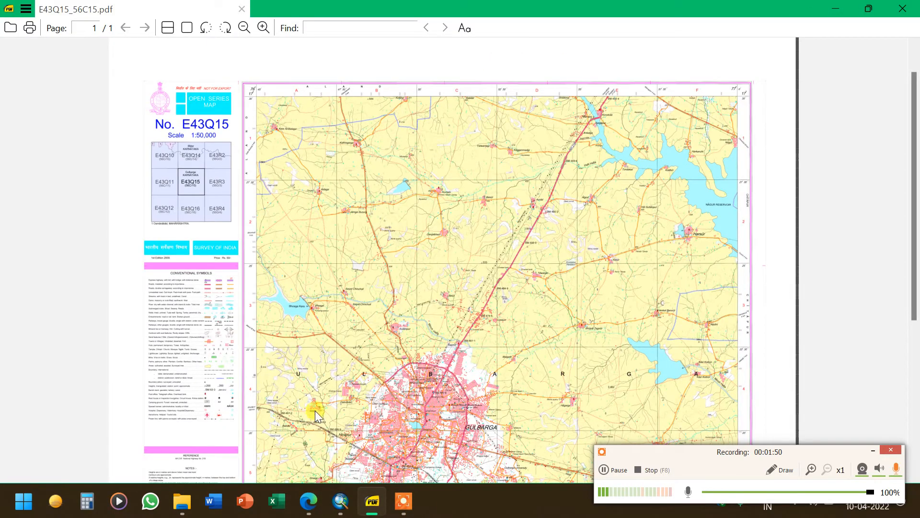
click(836, 10)
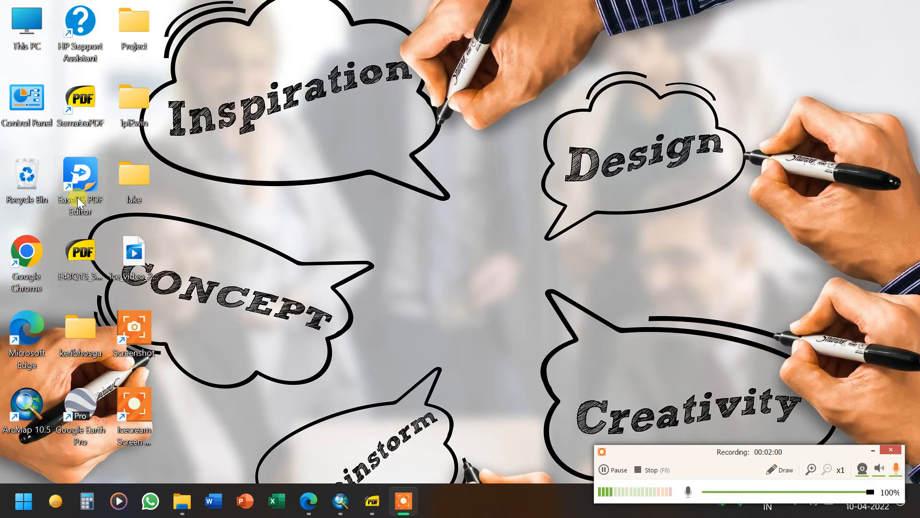
click(78, 253)
right_click(77, 253)
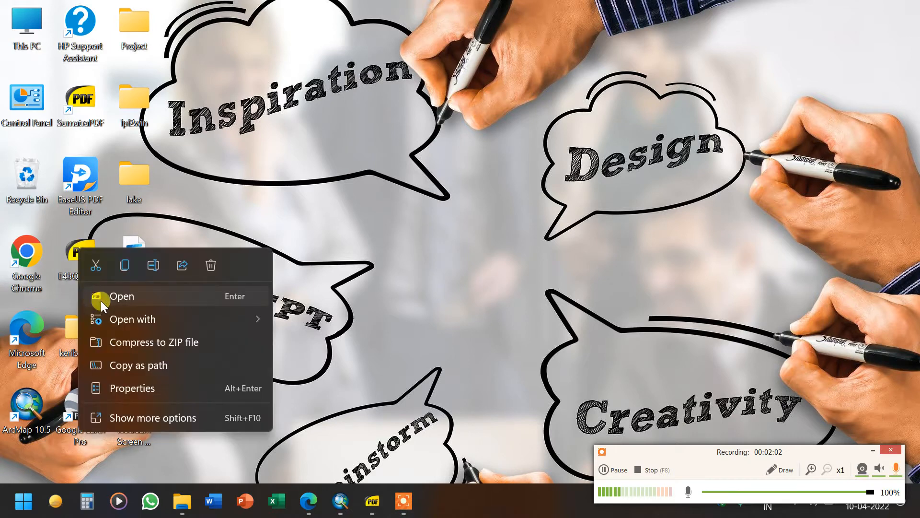
mouse_move(225, 319)
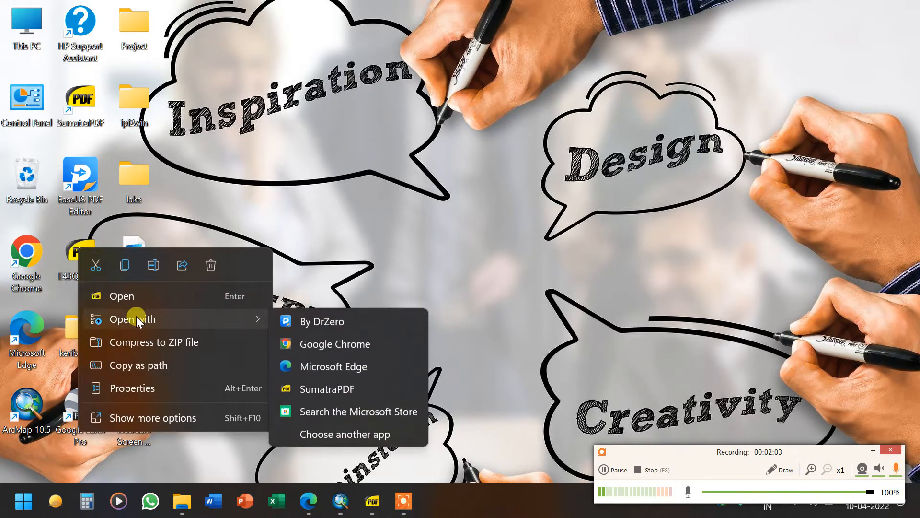
click(303, 323)
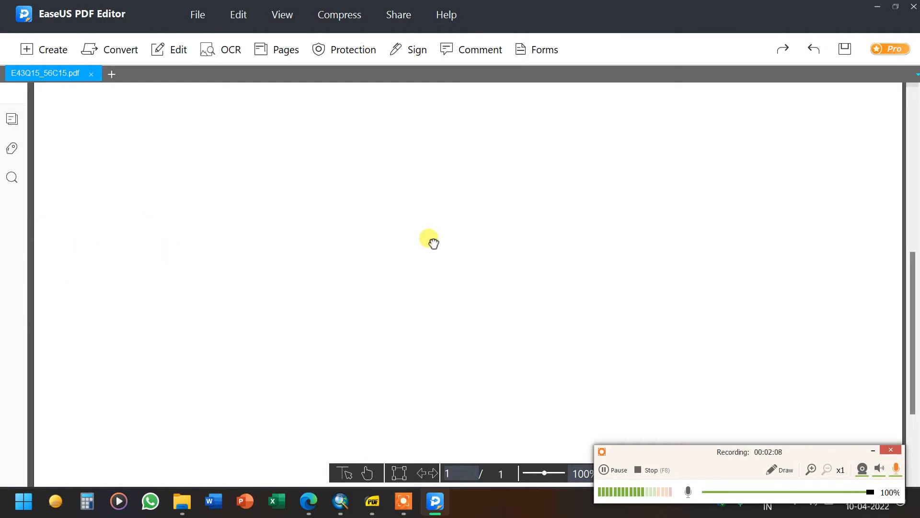
Convert the PDF to TIFF with all pages and save it to the Desktop
click(121, 55)
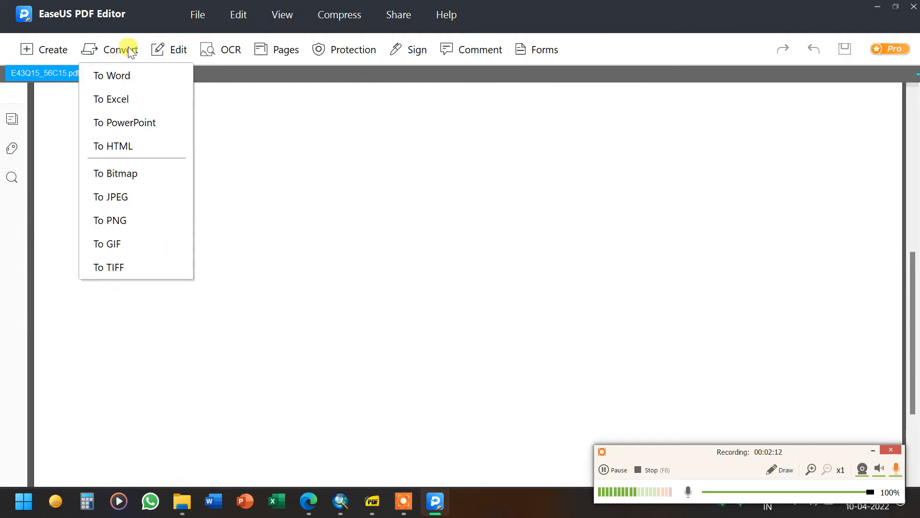
click(125, 269)
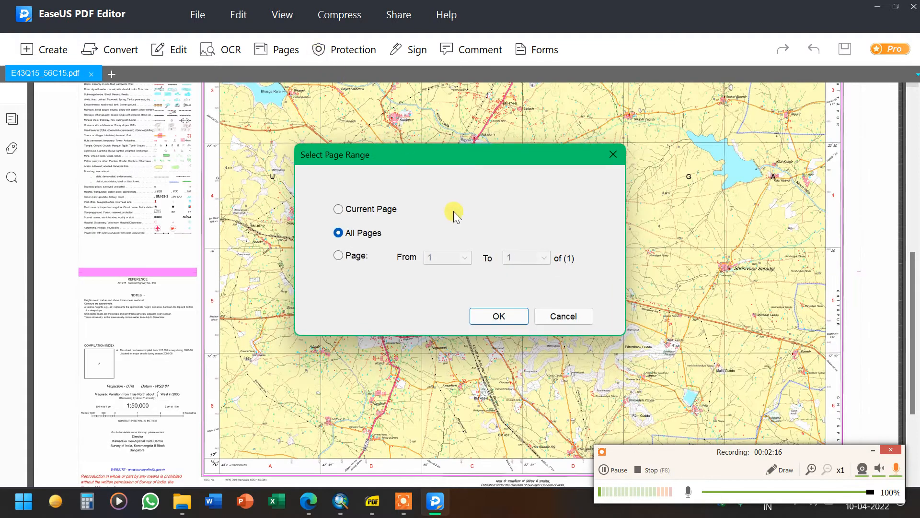
click(489, 315)
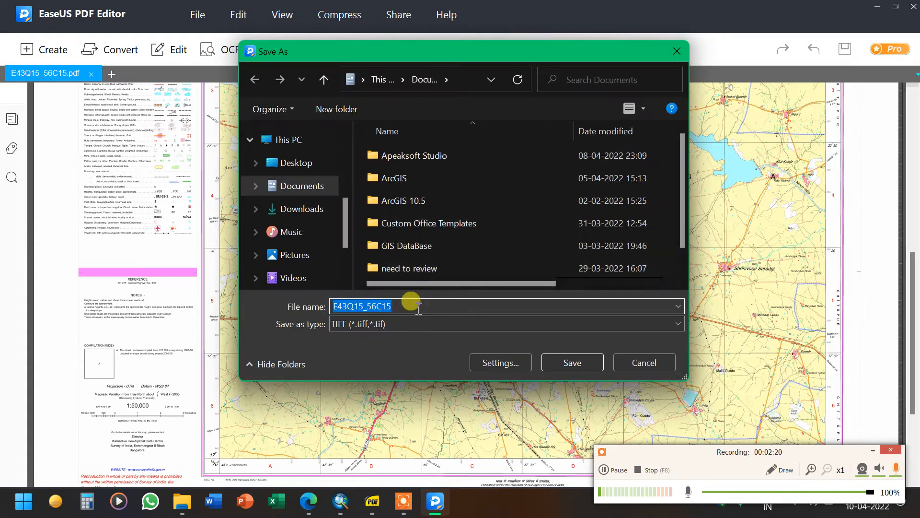
click(297, 165)
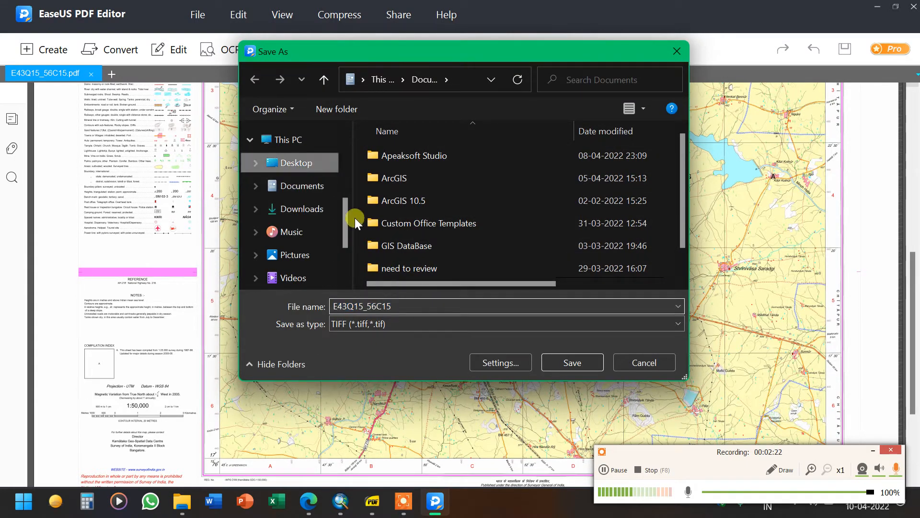
click(566, 363)
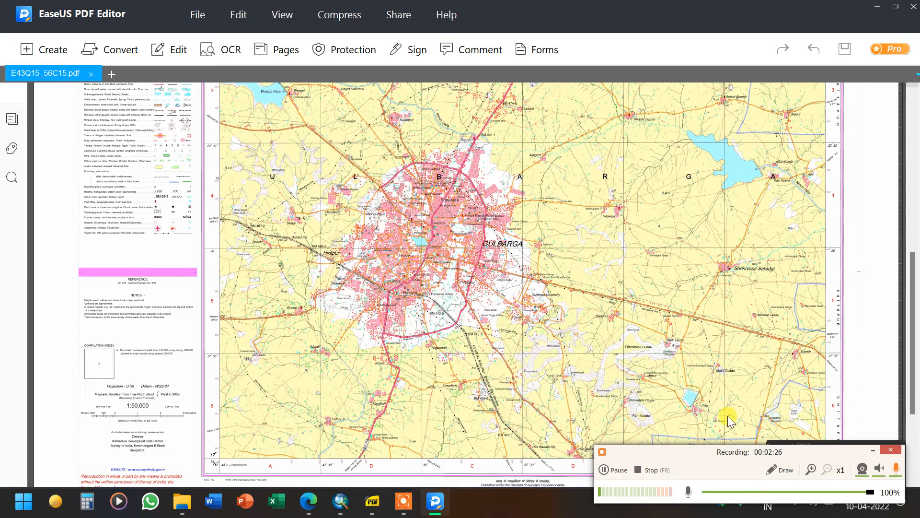
drag(723, 453, 668, 481)
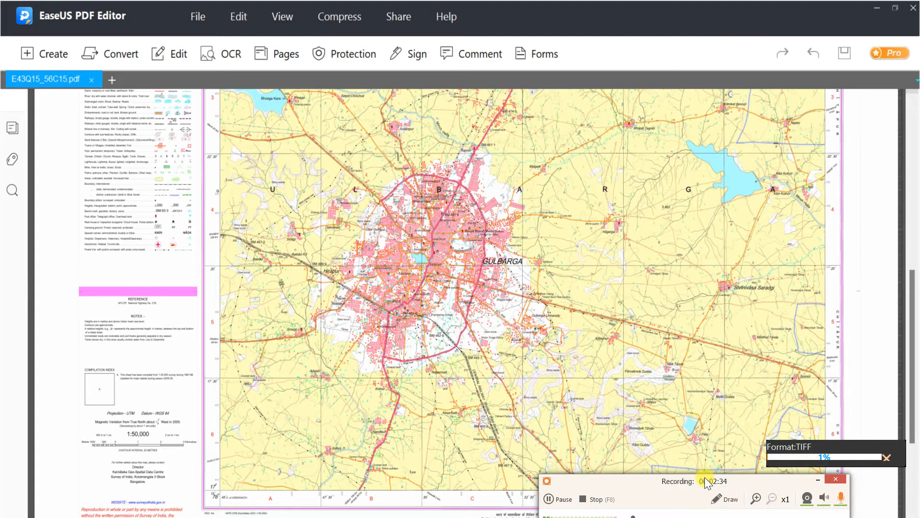
drag(691, 478, 655, 416)
drag(670, 359, 670, 319)
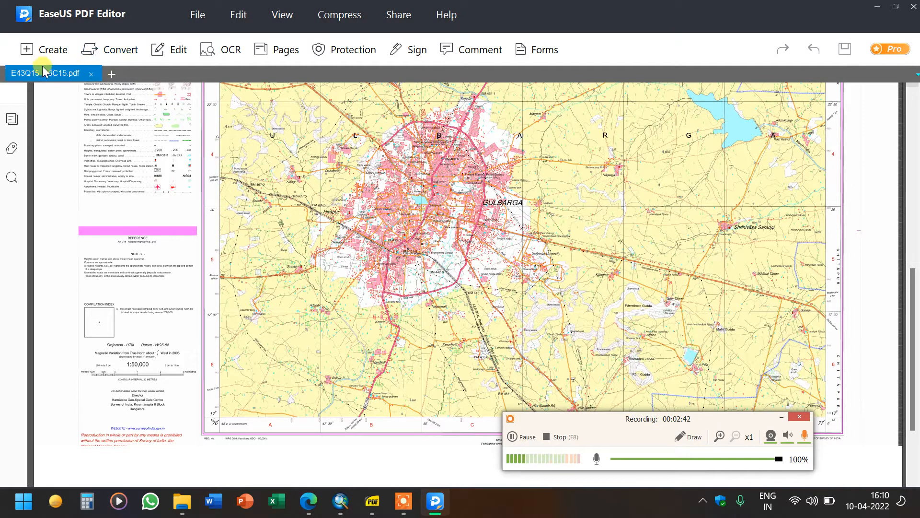
click(194, 13)
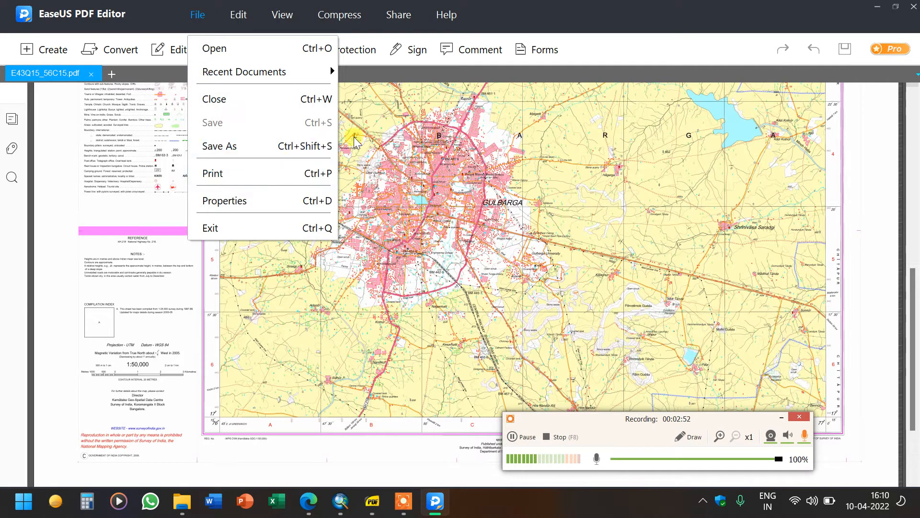
click(480, 195)
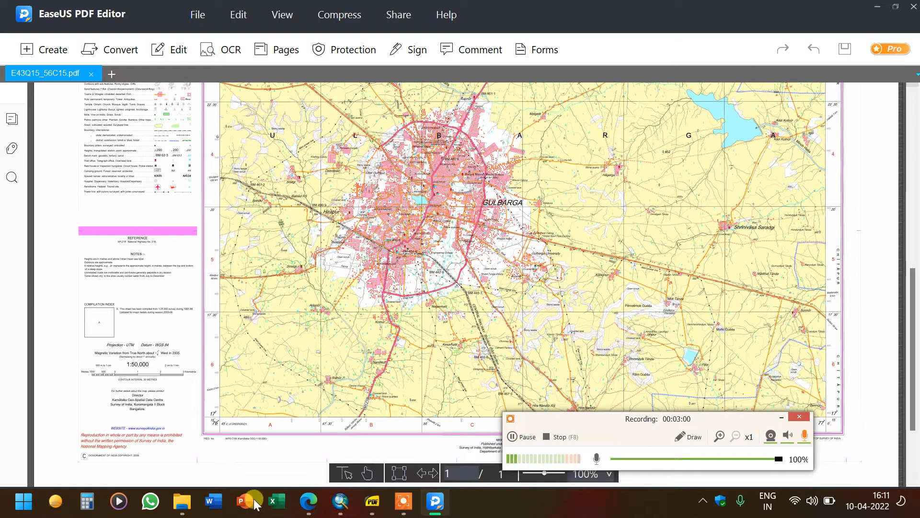
Minimize the PDF editor and open the converted E43Q15_56C15tiff file from the desktop
mouse_move(311, 503)
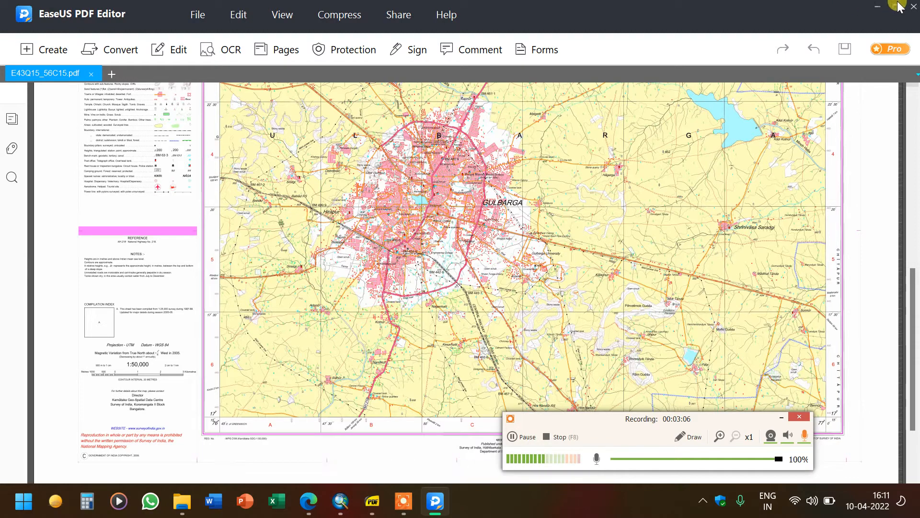
click(886, 9)
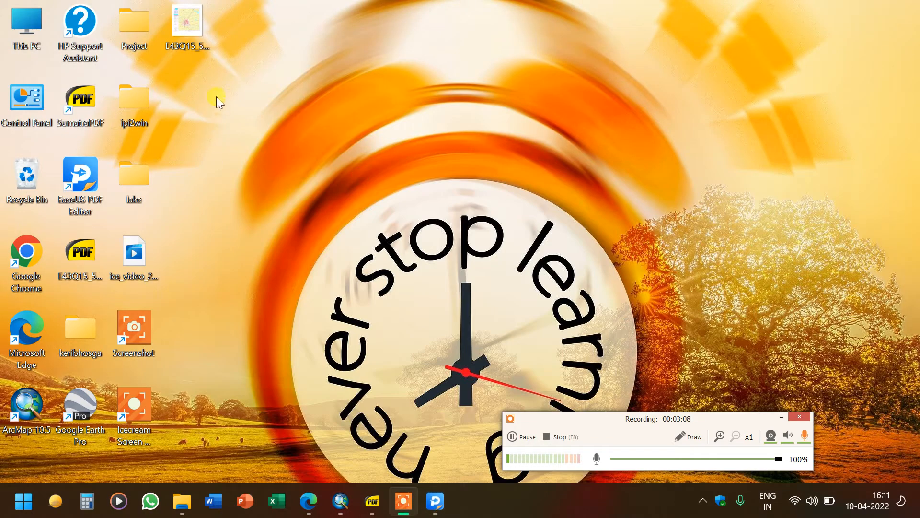
drag(199, 39, 178, 200)
double_click(198, 174)
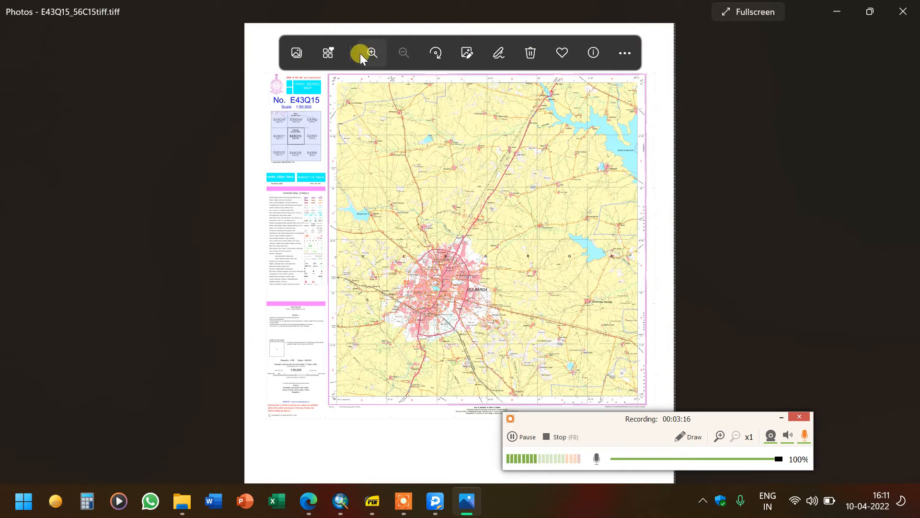
Zoom into and pan around the TIFF map to inspect its detail, then close the viewer
click(372, 53)
scroll(418, 156, up, 2)
scroll(418, 156, up, 5)
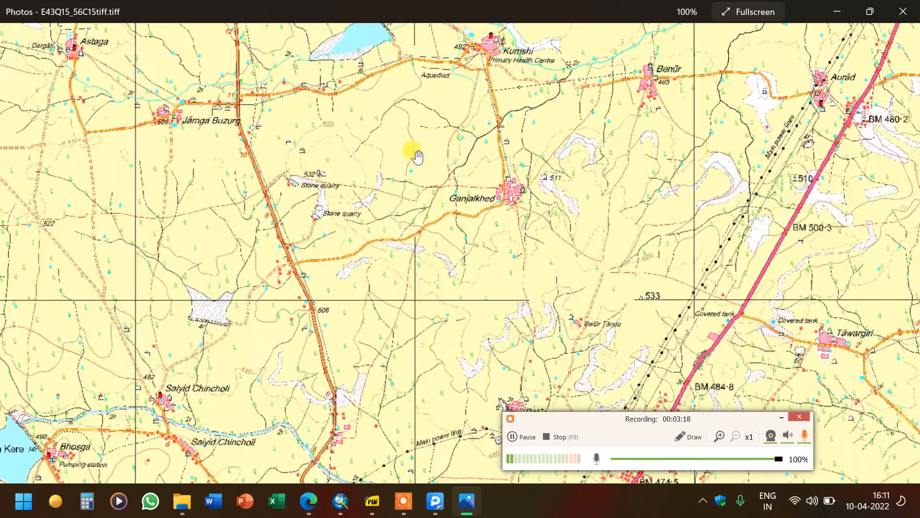
drag(416, 335, 451, 176)
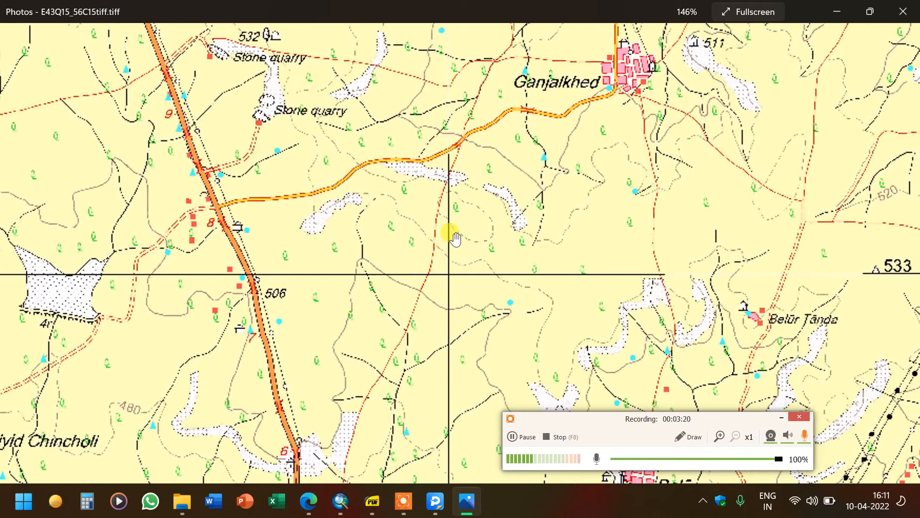
drag(469, 326, 432, 88)
drag(465, 293, 461, 194)
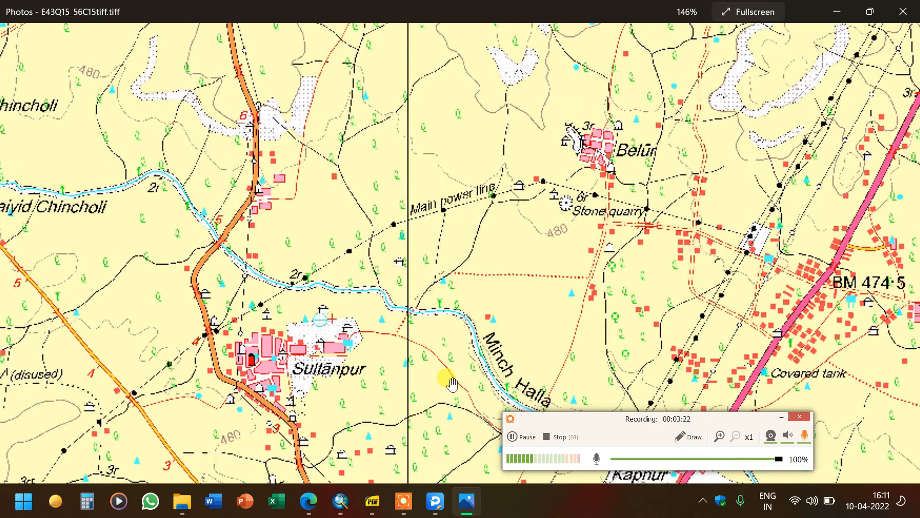
click(905, 11)
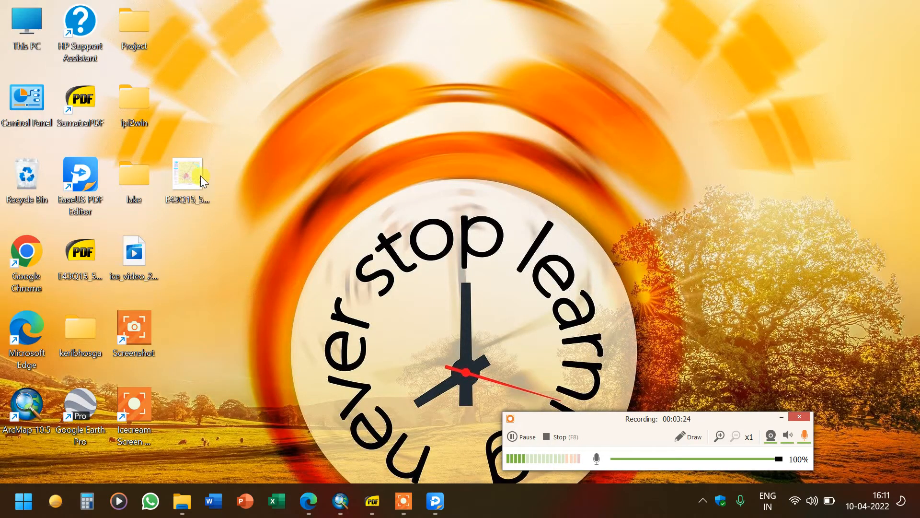
Move the TIFF file icon up on the desktop beside the folders
drag(200, 175, 201, 101)
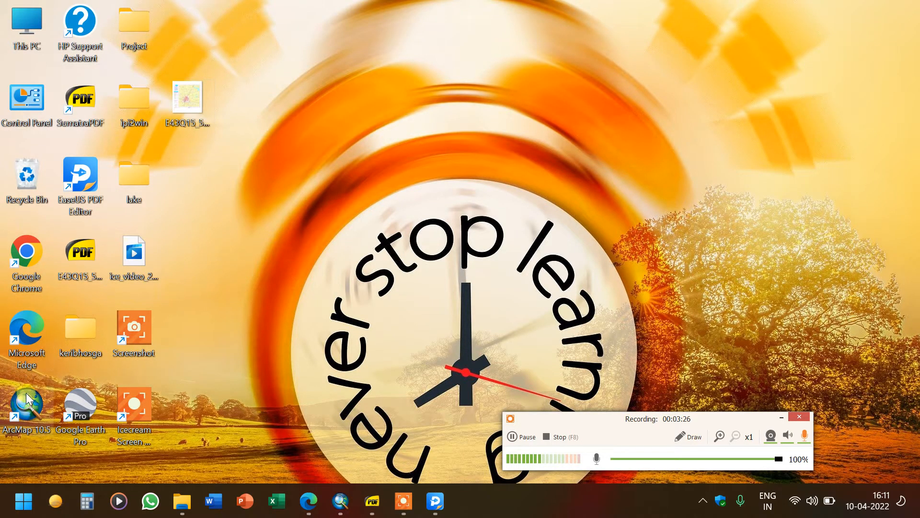
drag(27, 398, 202, 291)
drag(50, 414, 48, 415)
Launch ArcMap 10.5
click(22, 501)
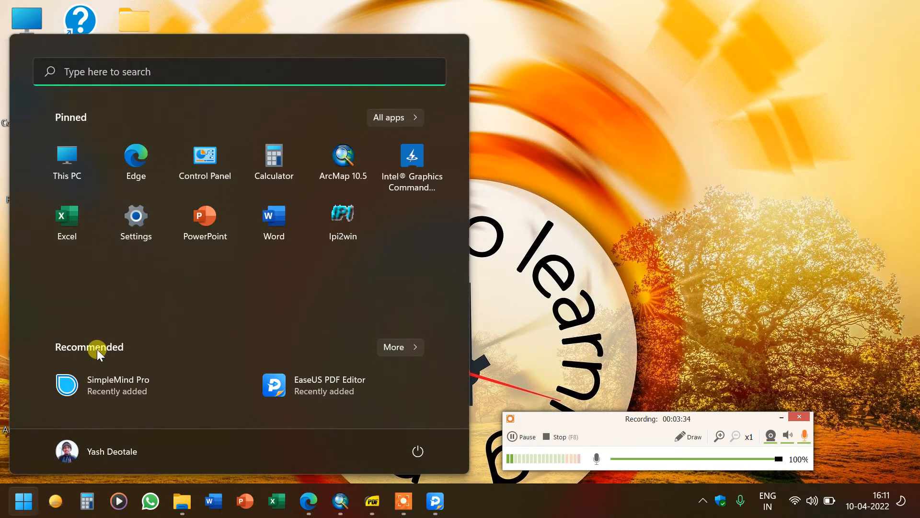
click(160, 59)
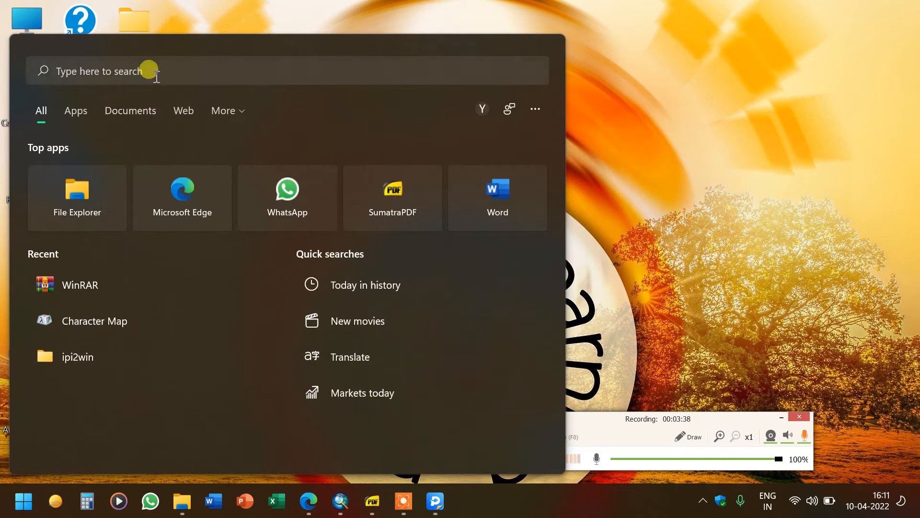
click(149, 67)
text(arc)
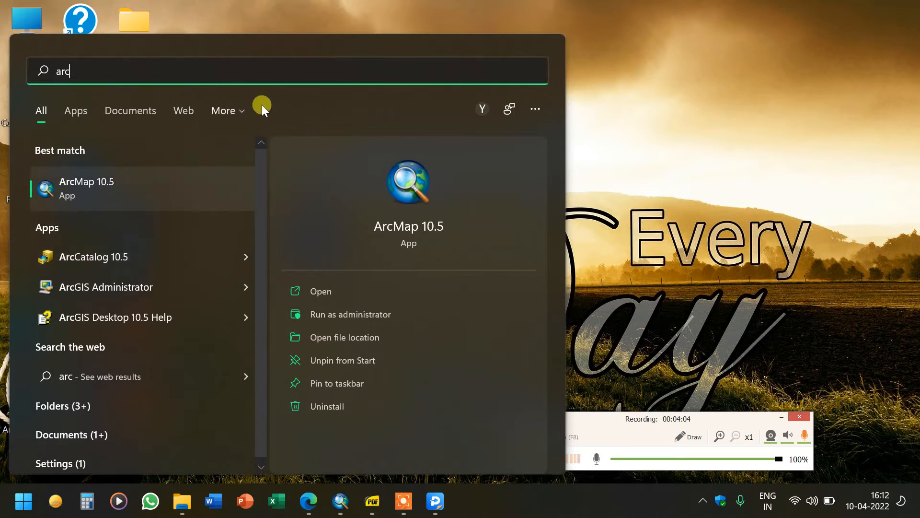
click(609, 45)
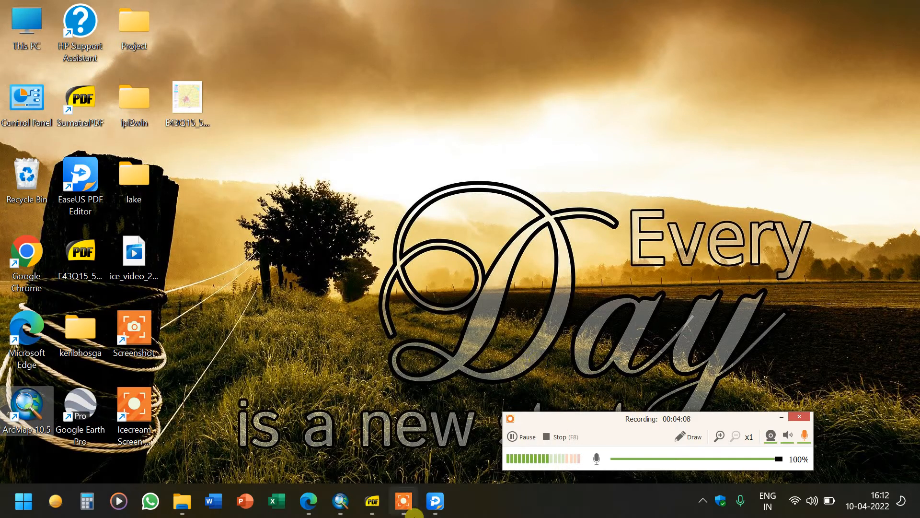
mouse_move(430, 511)
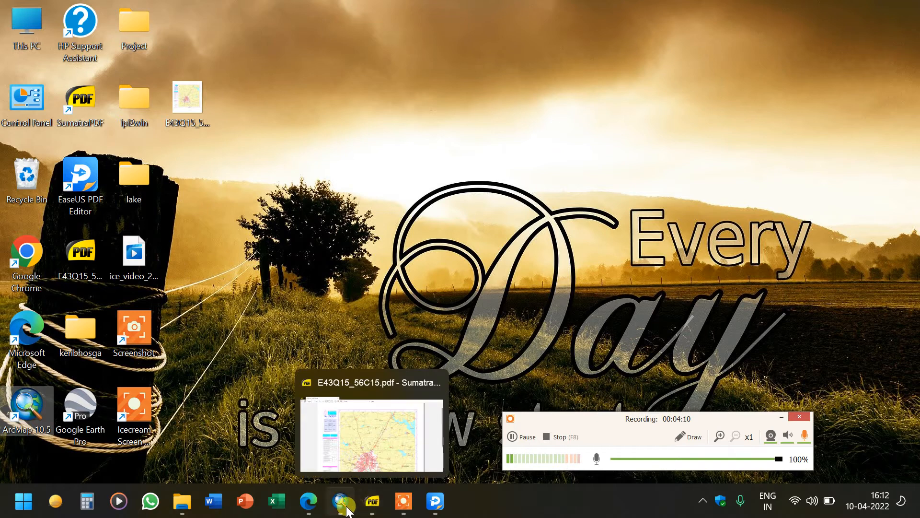
click(341, 505)
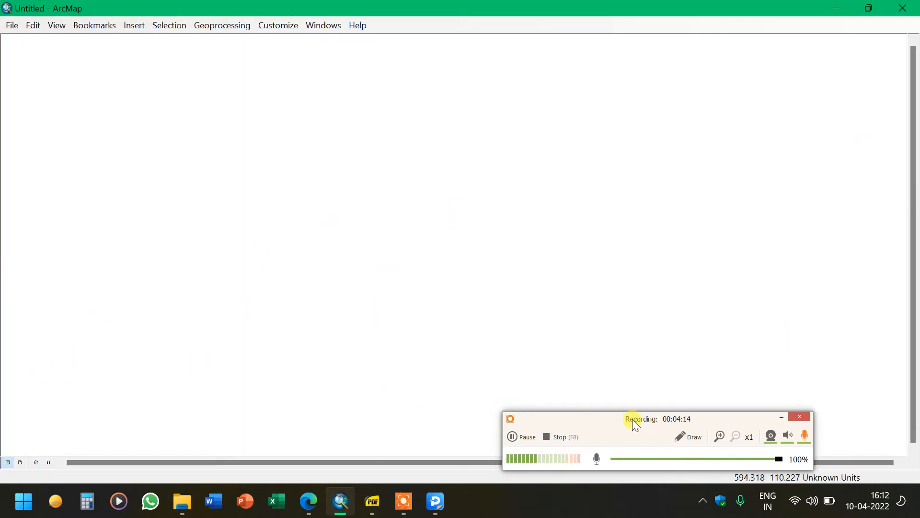
Open the Table Of Contents window
drag(636, 434, 684, 465)
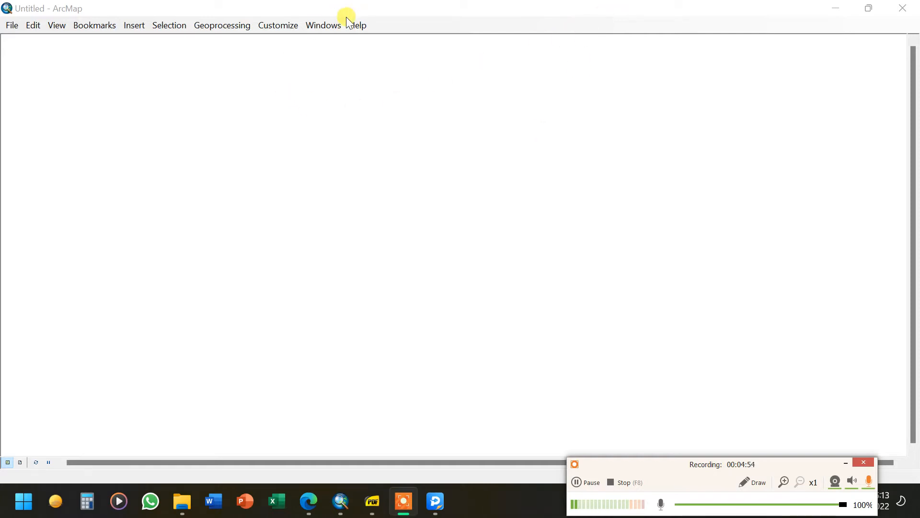
click(320, 27)
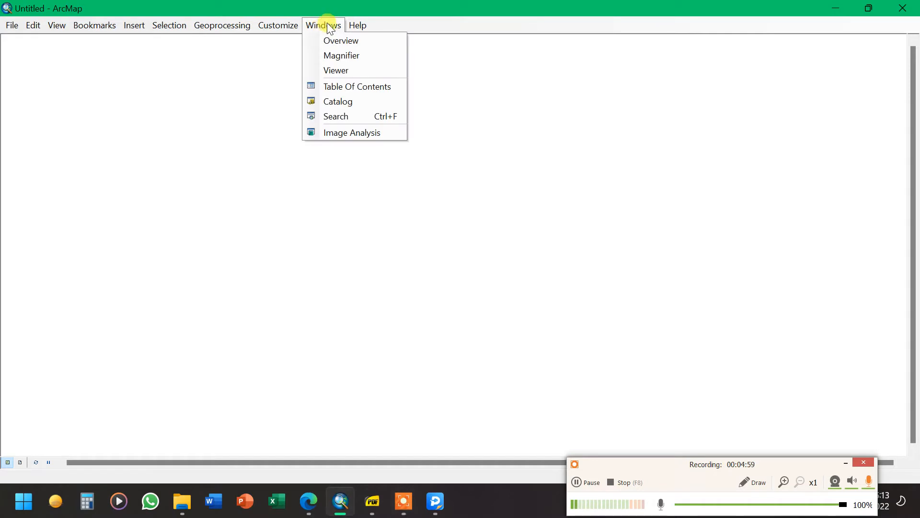
click(330, 89)
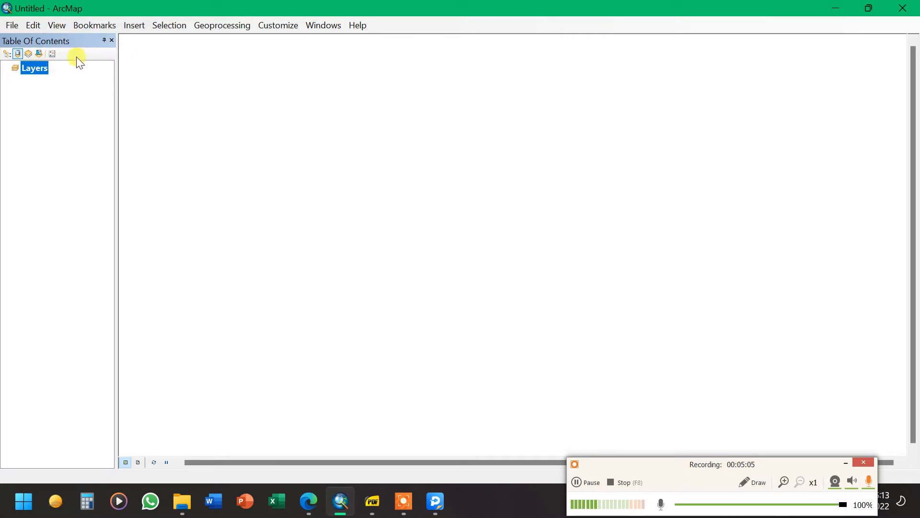
click(327, 27)
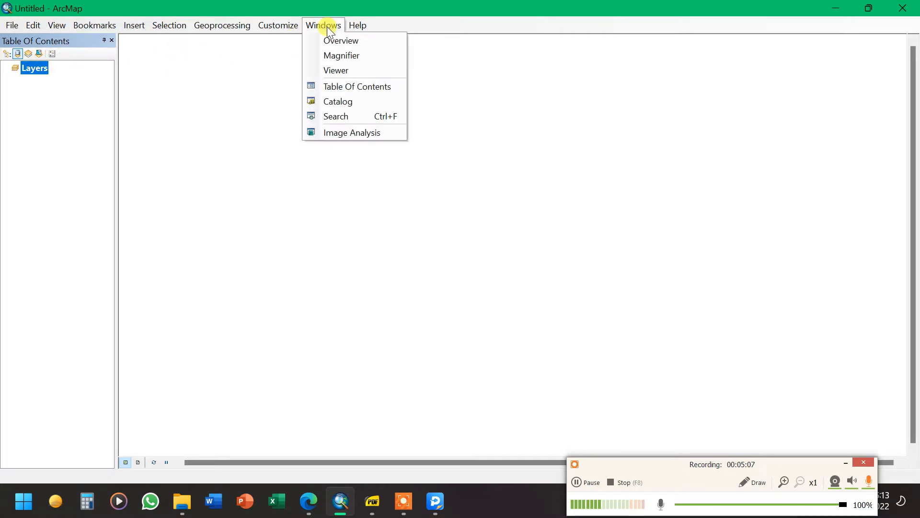
click(346, 102)
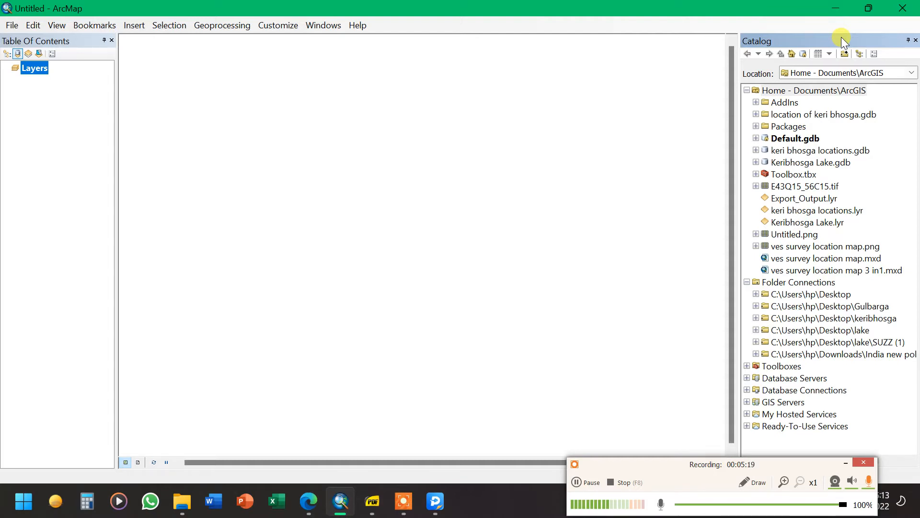
drag(841, 36, 870, 53)
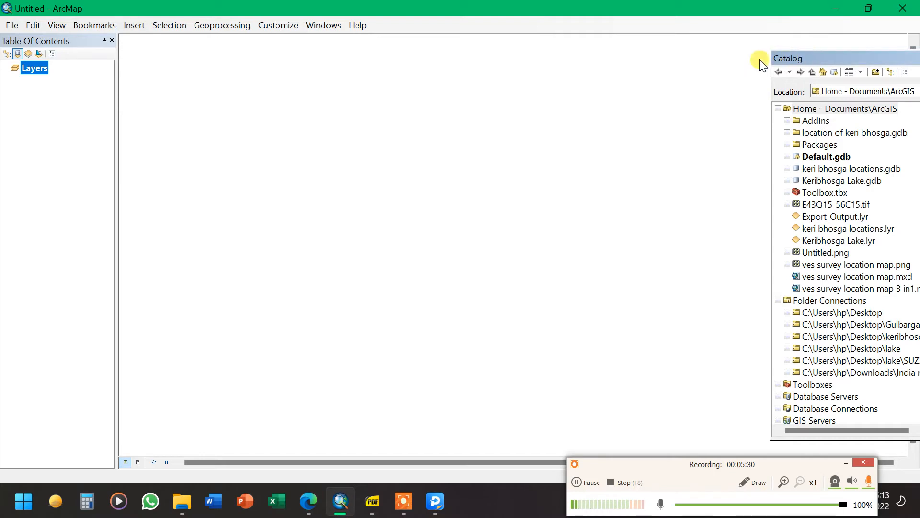
drag(761, 61, 790, 73)
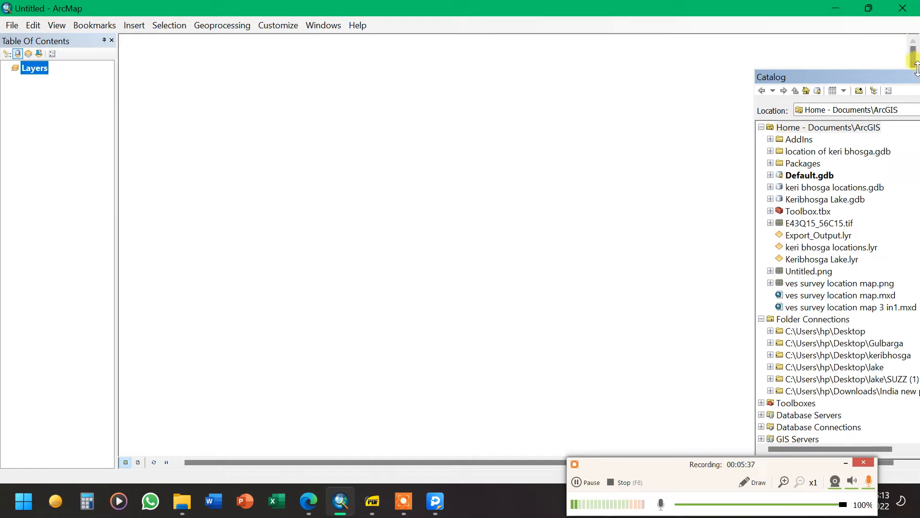
drag(910, 76, 858, 86)
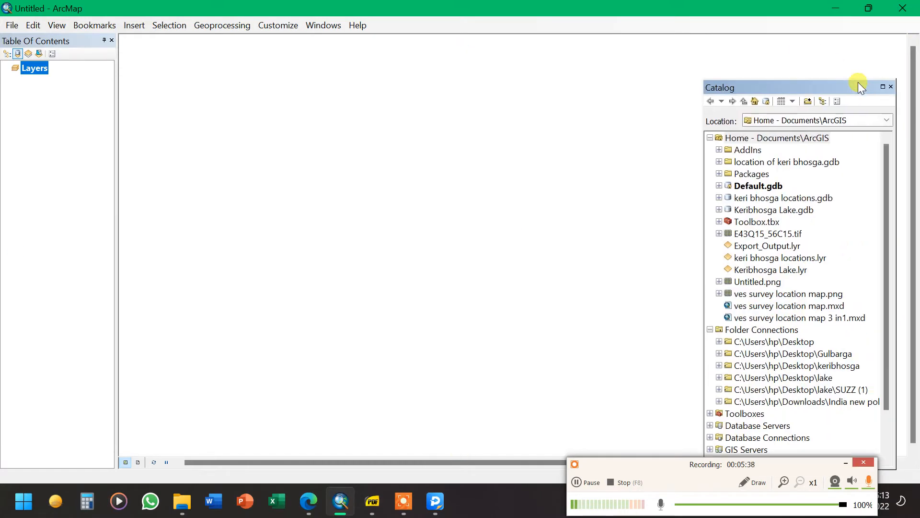
click(890, 87)
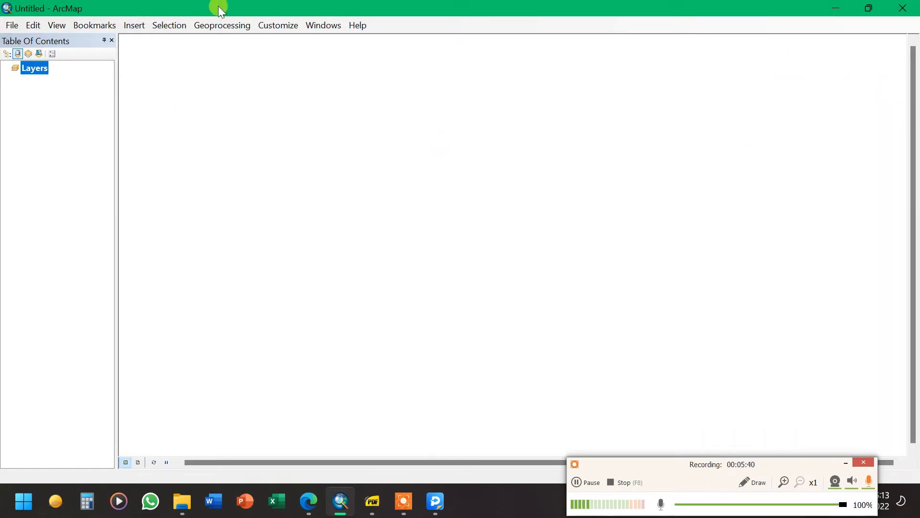
click(319, 25)
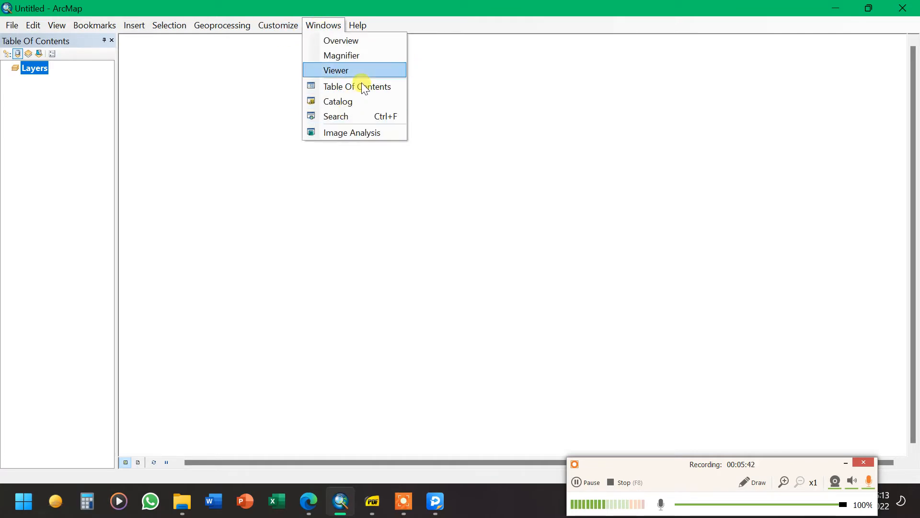
click(134, 24)
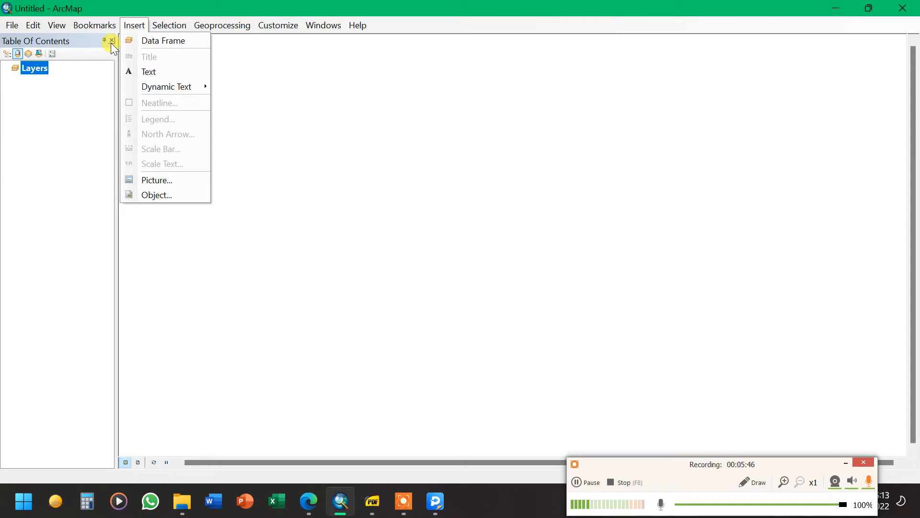
click(111, 40)
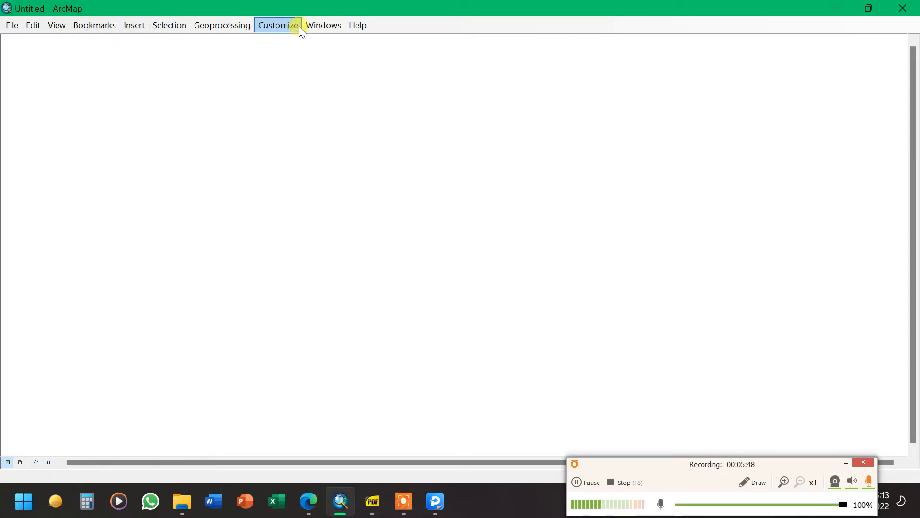
click(312, 27)
click(333, 85)
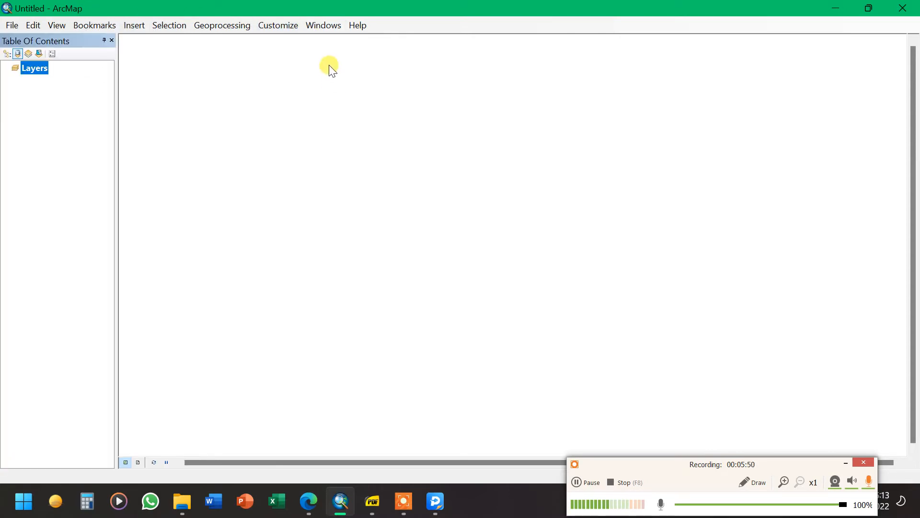
Open the Catalog window and dock it along the right side of the map area
click(322, 28)
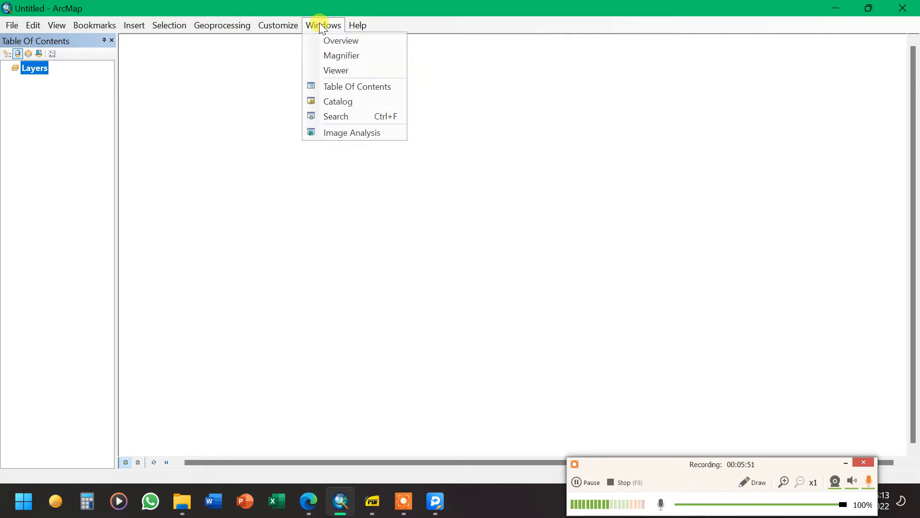
click(344, 99)
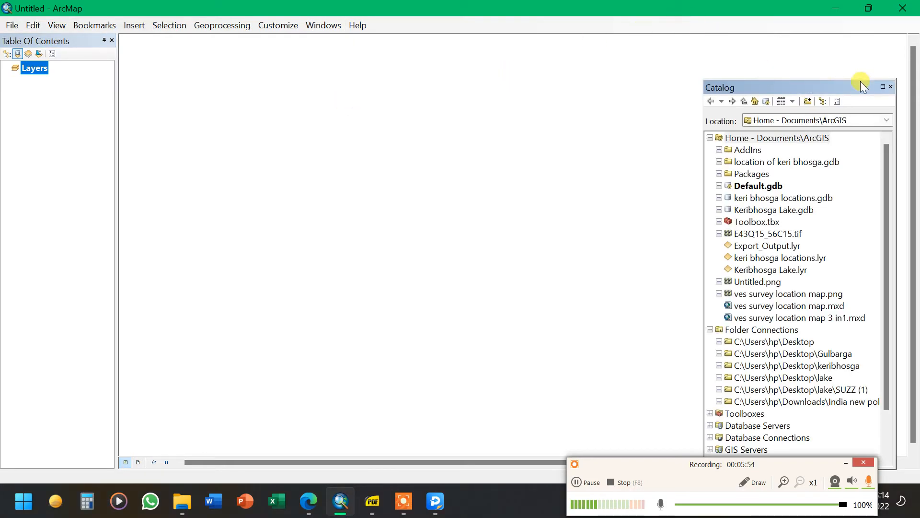
drag(861, 82, 907, 258)
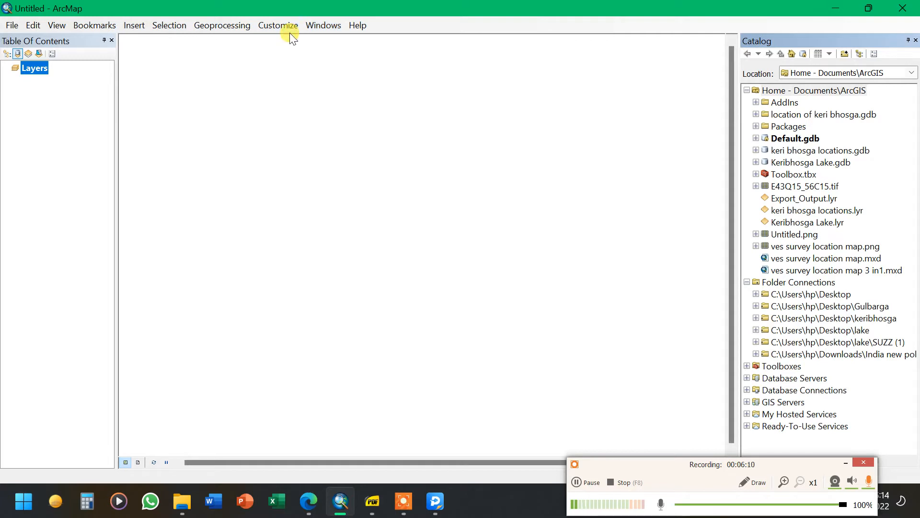
click(324, 24)
click(347, 116)
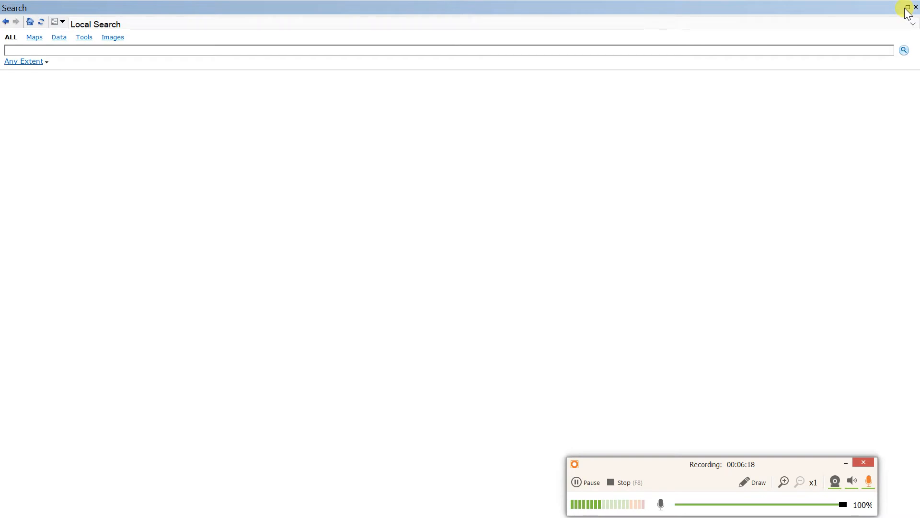
click(907, 8)
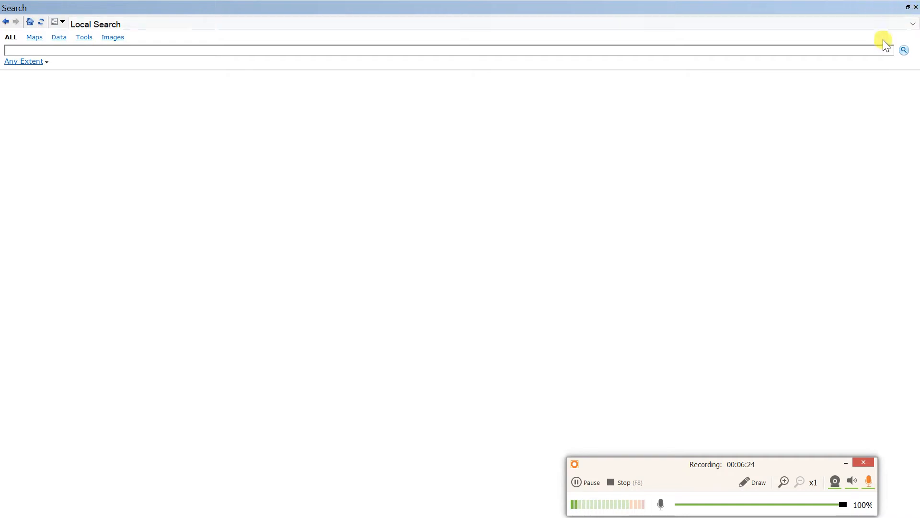
click(916, 8)
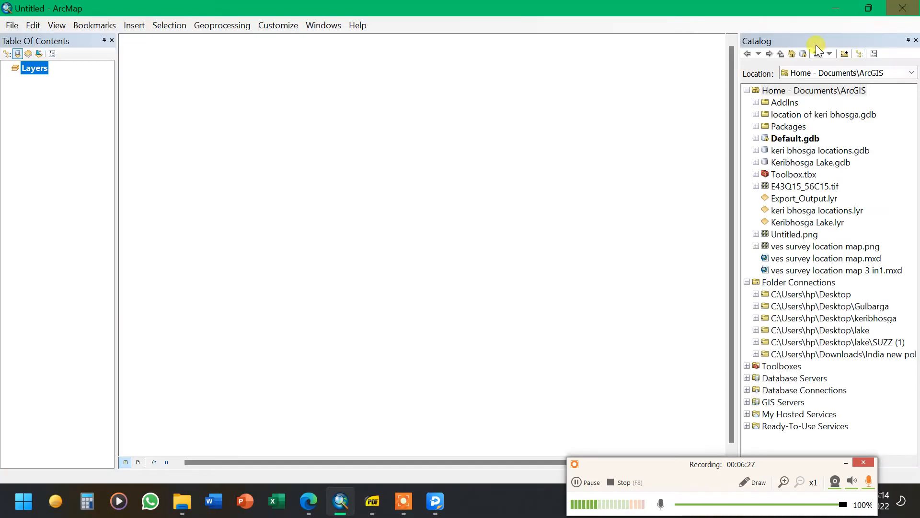
Open ArcToolbox and set it to auto-hide as a side tab next to the Catalog
click(315, 30)
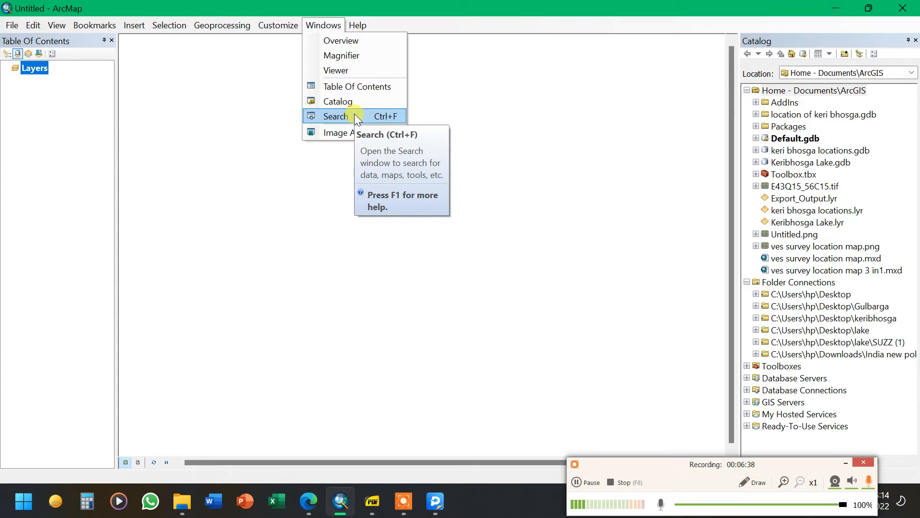
click(202, 24)
click(386, 113)
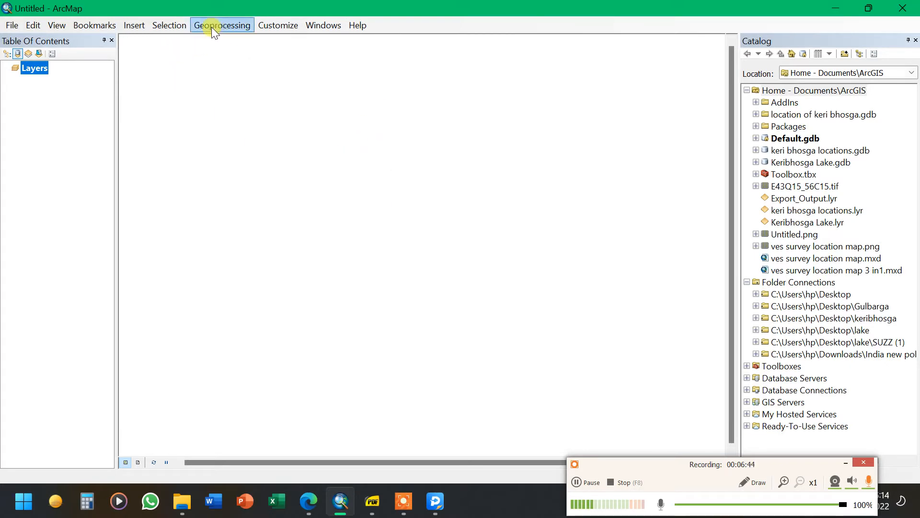
click(228, 25)
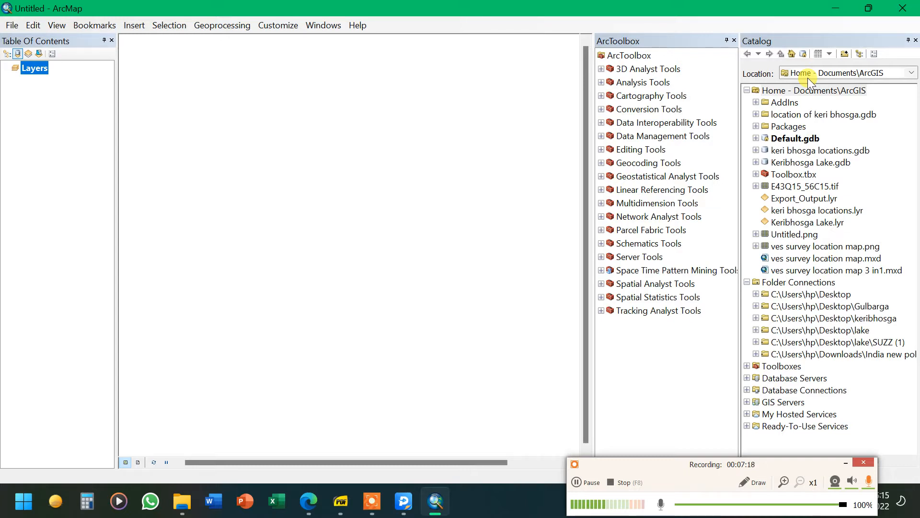
click(727, 40)
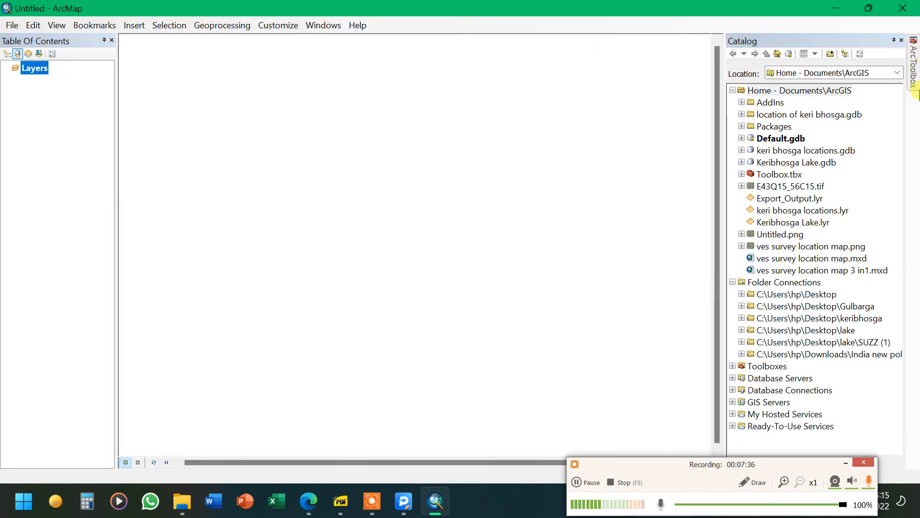
click(914, 69)
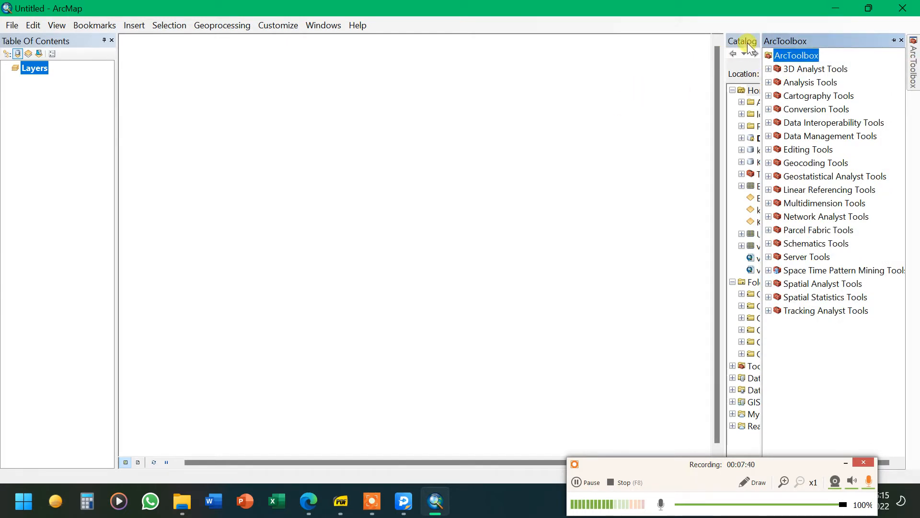
click(681, 119)
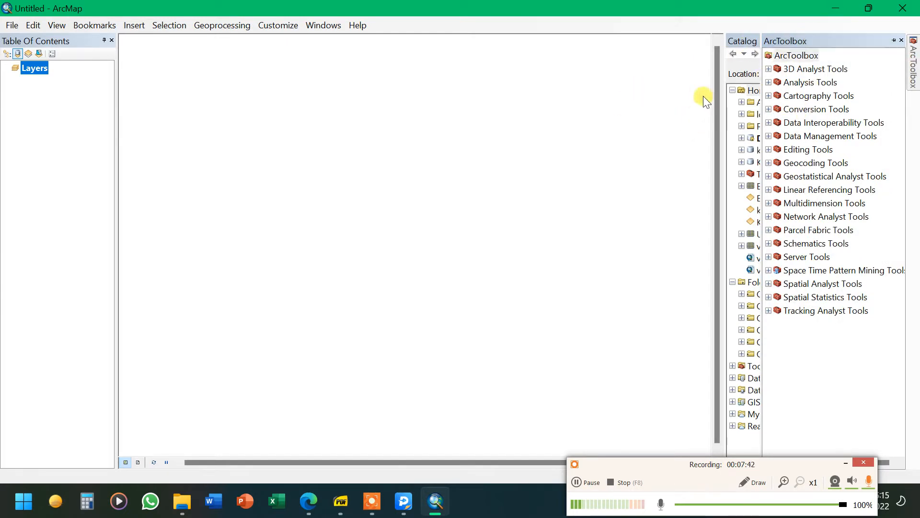
click(737, 40)
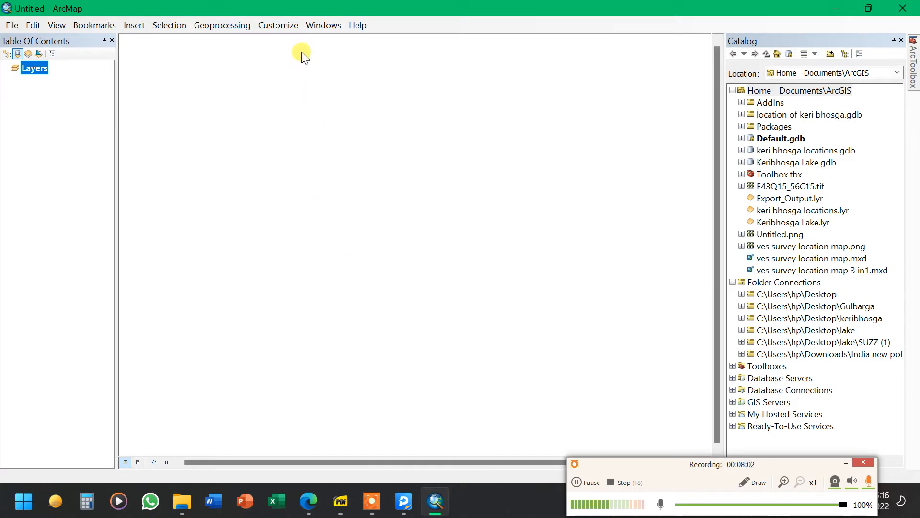
Turn on the Layout toolbar and dock it at the top of the window
click(286, 20)
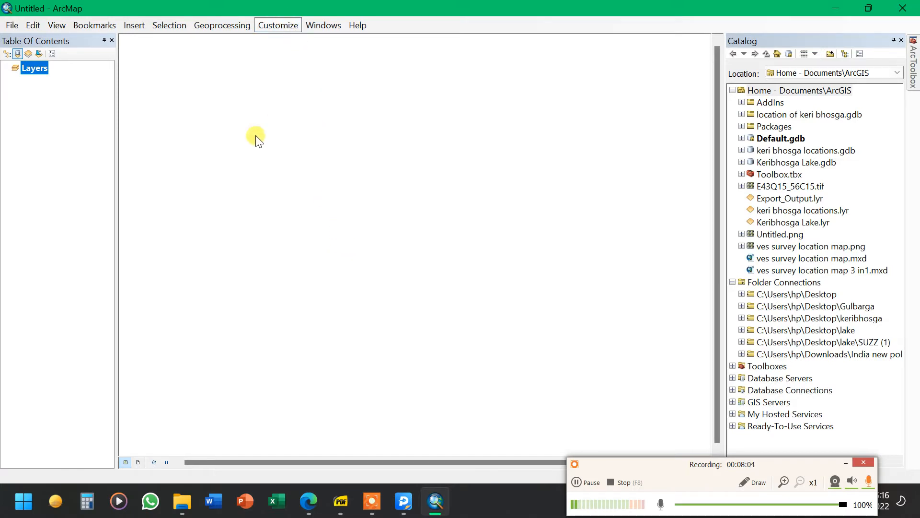
click(286, 20)
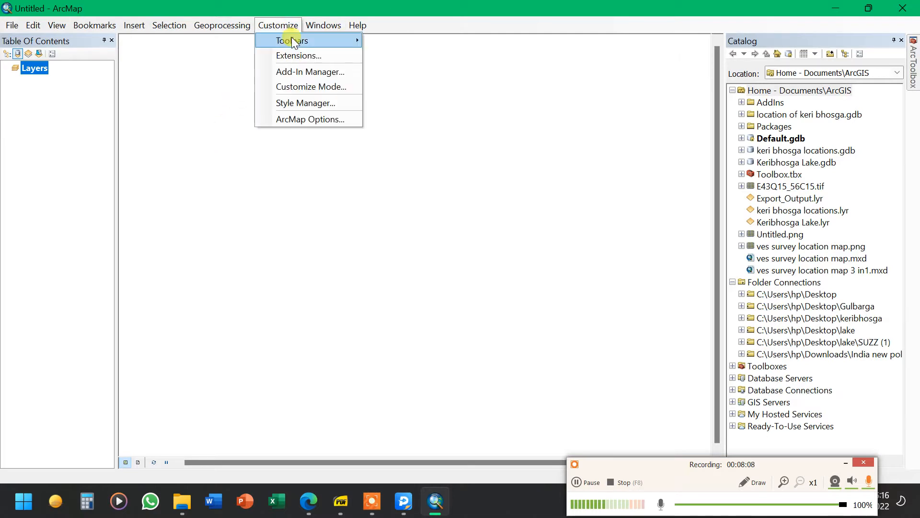
mouse_move(291, 36)
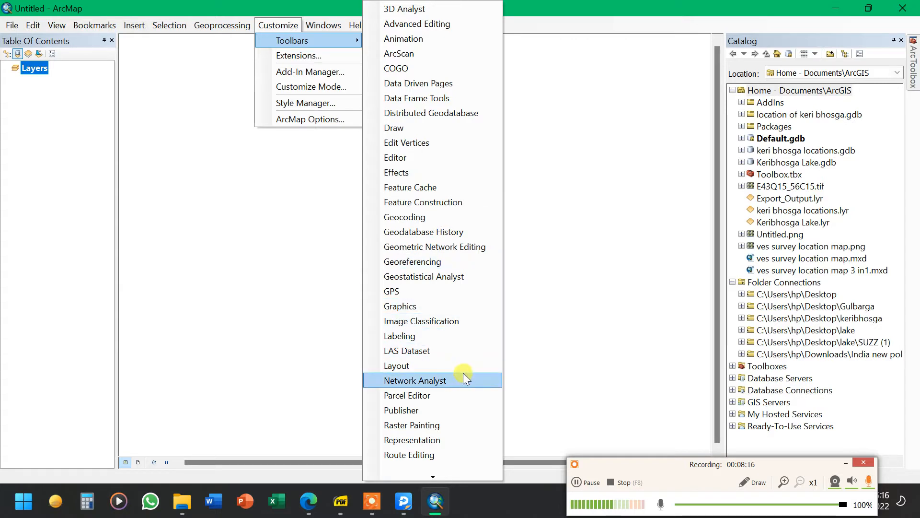
click(451, 365)
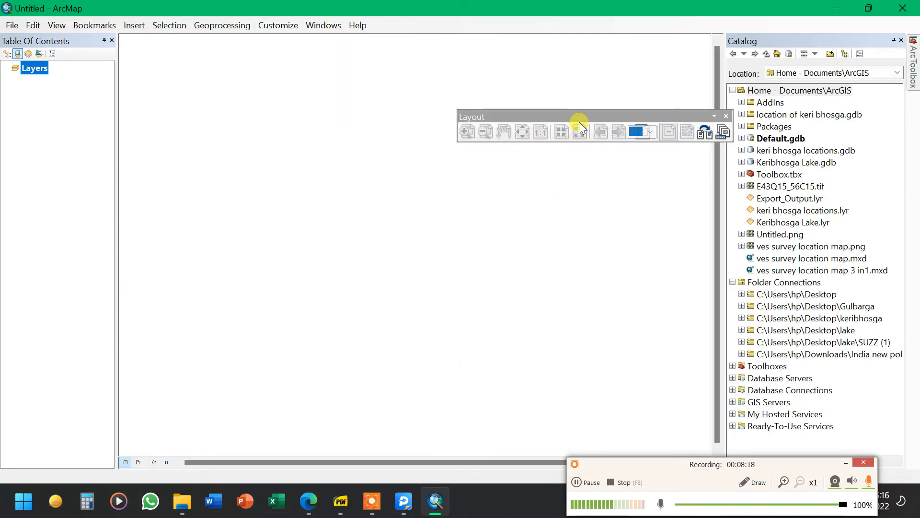
drag(580, 117, 548, 35)
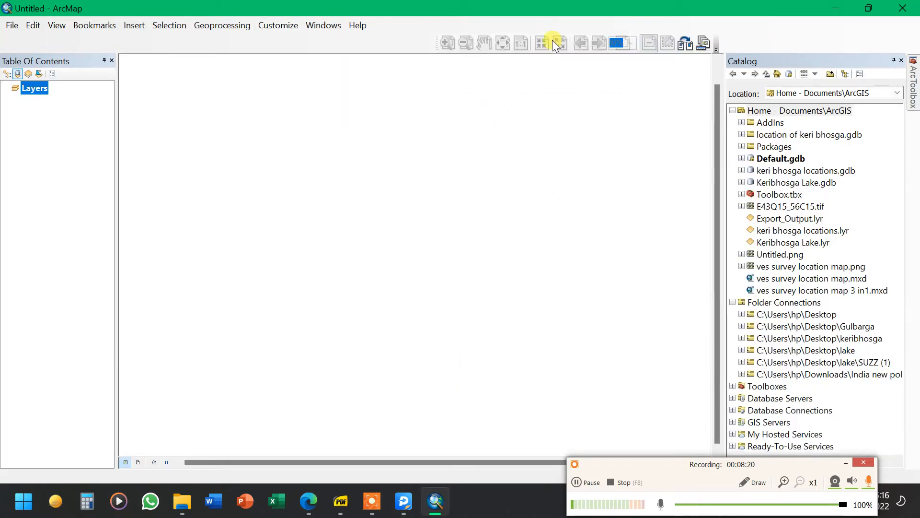
Turn on the Standard toolbar and dock it in the top toolbar row beside the Layout toolbar
click(297, 25)
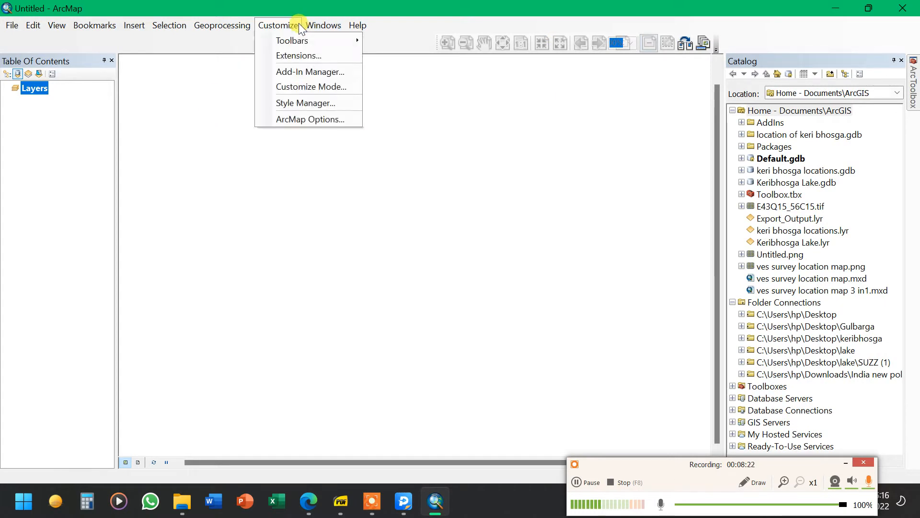
click(325, 39)
click(294, 27)
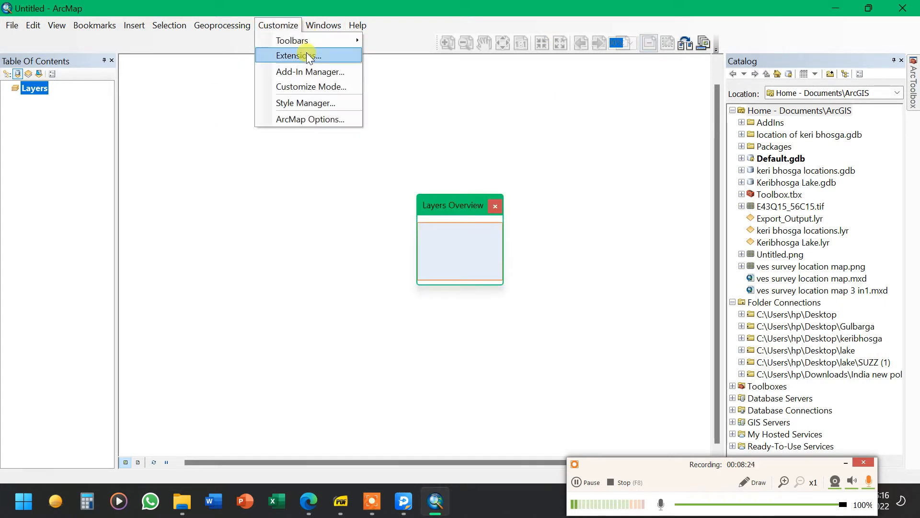
mouse_move(294, 40)
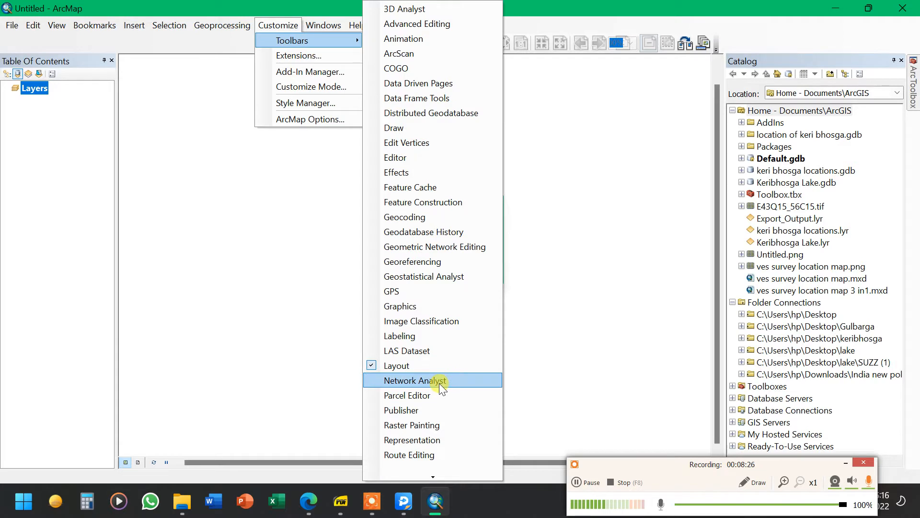
mouse_move(429, 474)
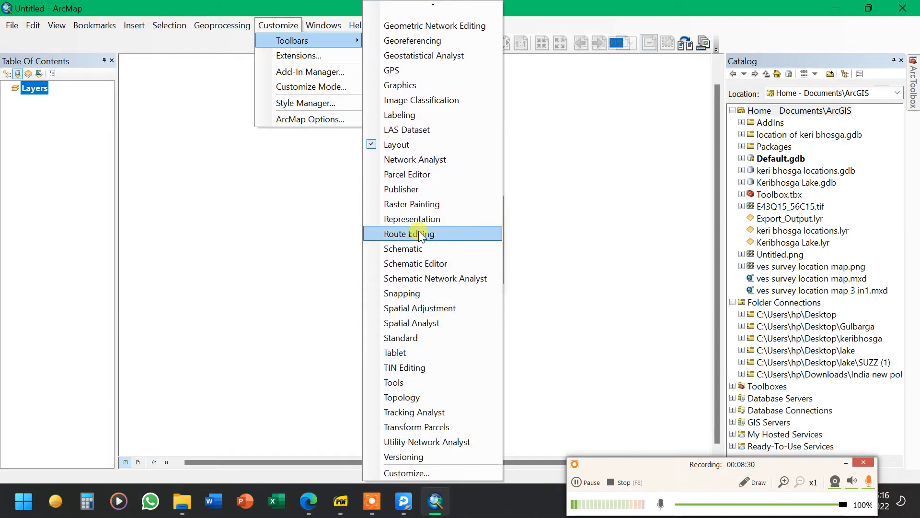
click(419, 337)
drag(148, 72, 160, 41)
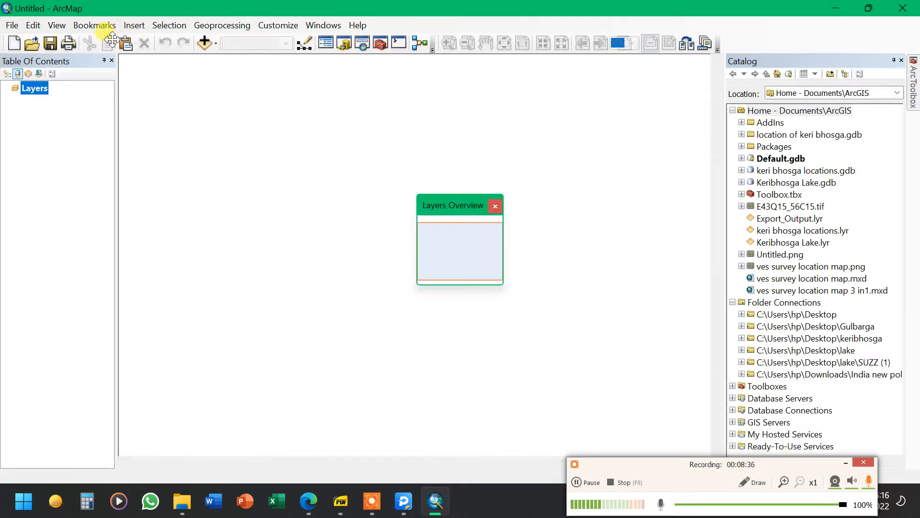
Close the Layers Overview window and turn on the Editor toolbar
click(495, 206)
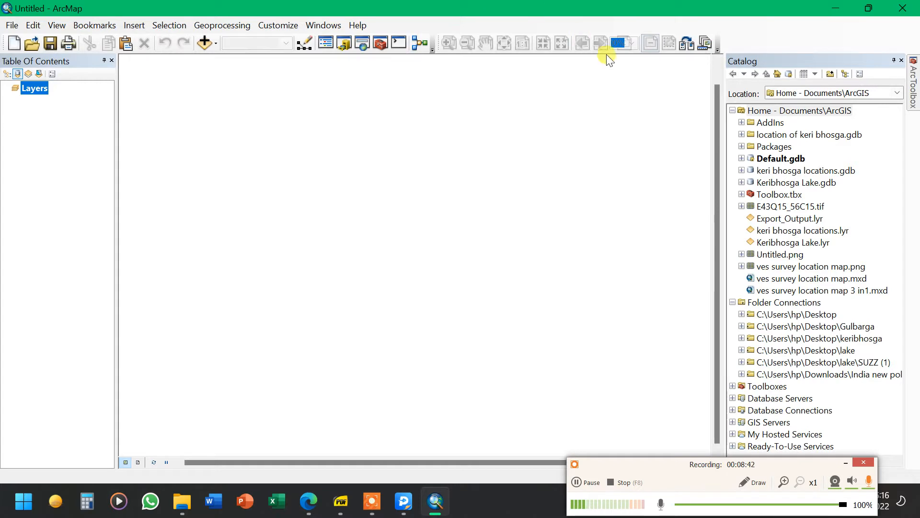
click(275, 23)
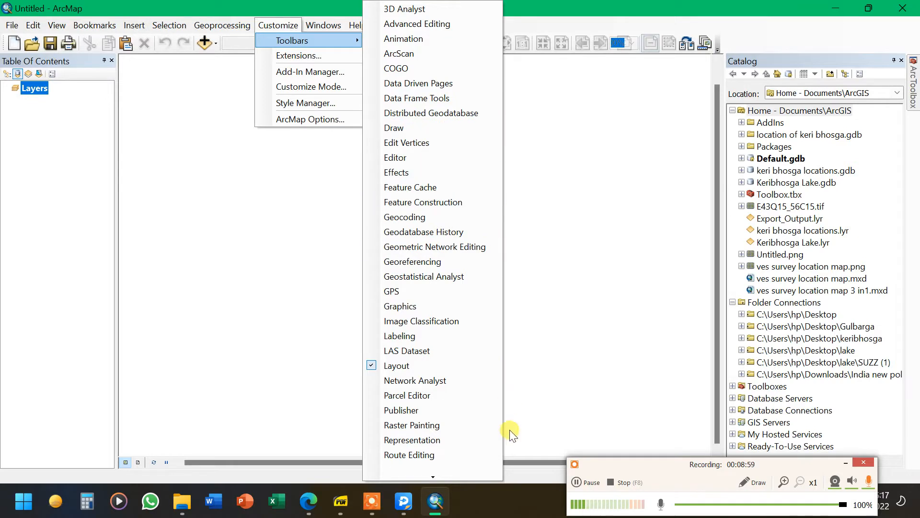
mouse_move(433, 478)
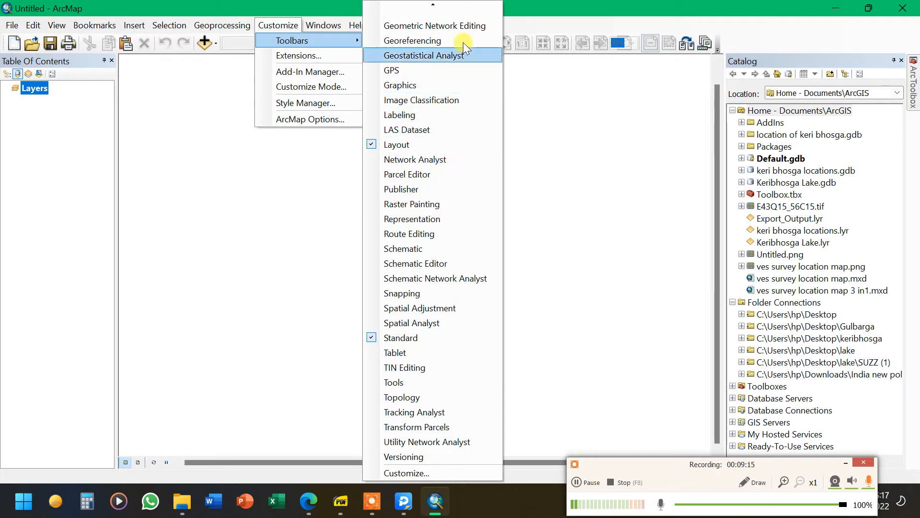
mouse_move(434, 4)
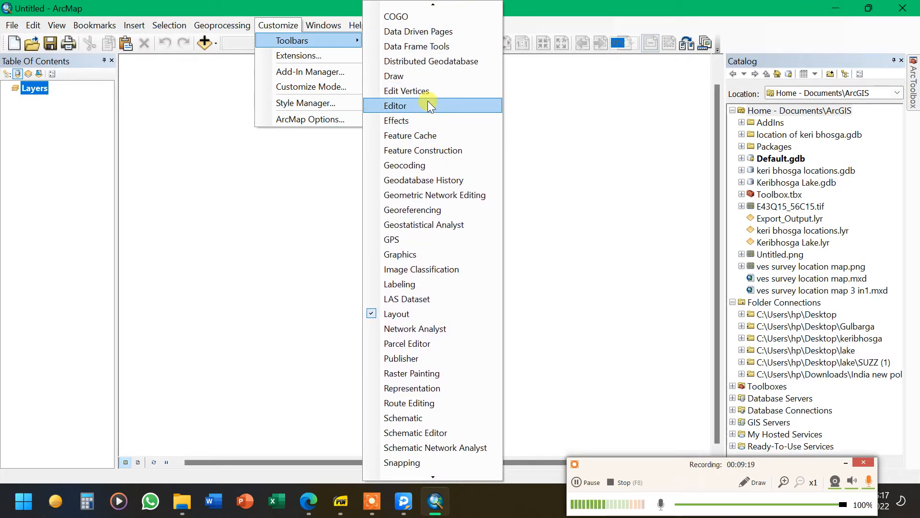
click(428, 105)
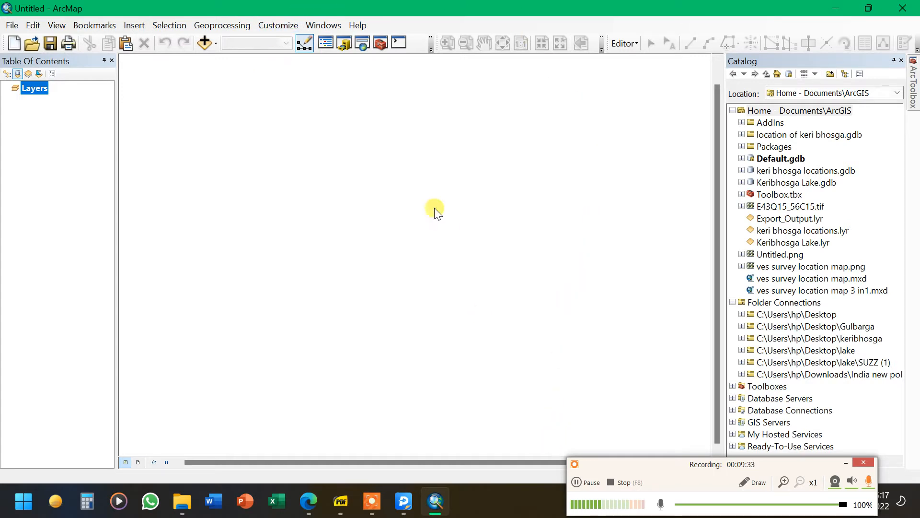
click(288, 25)
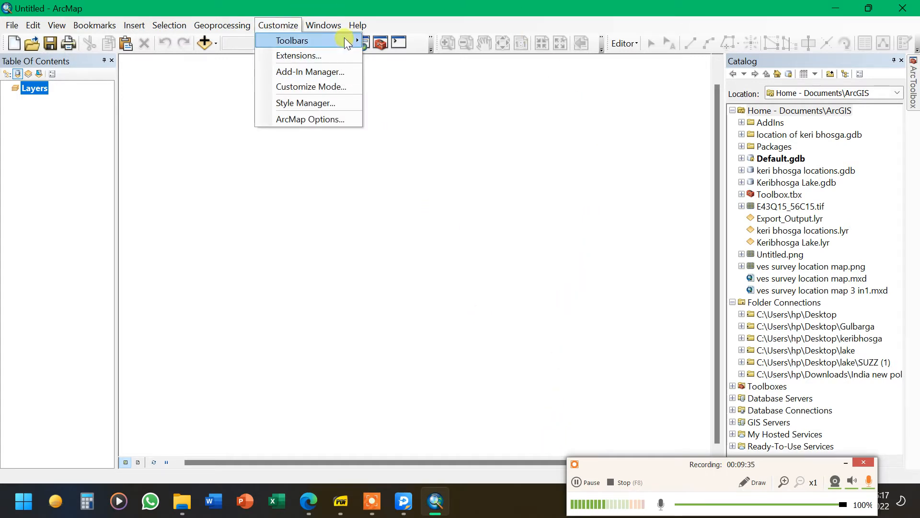
mouse_move(347, 42)
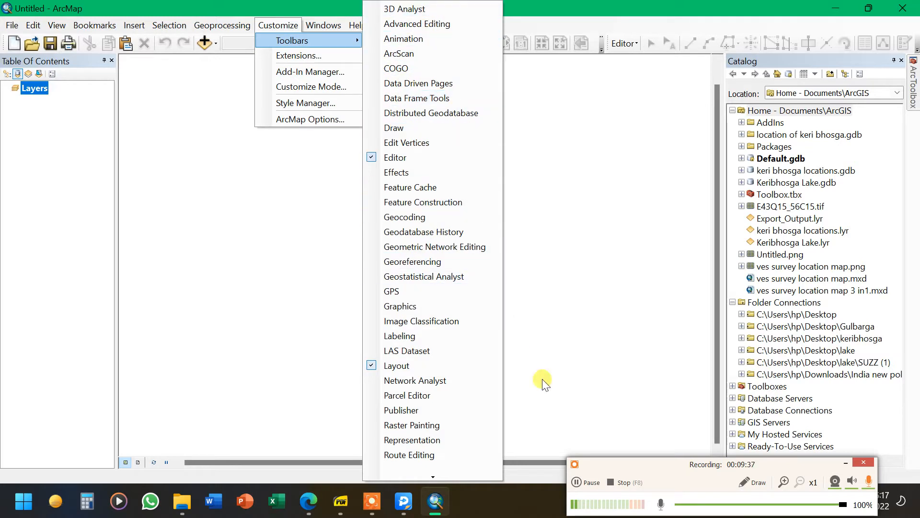
click(591, 483)
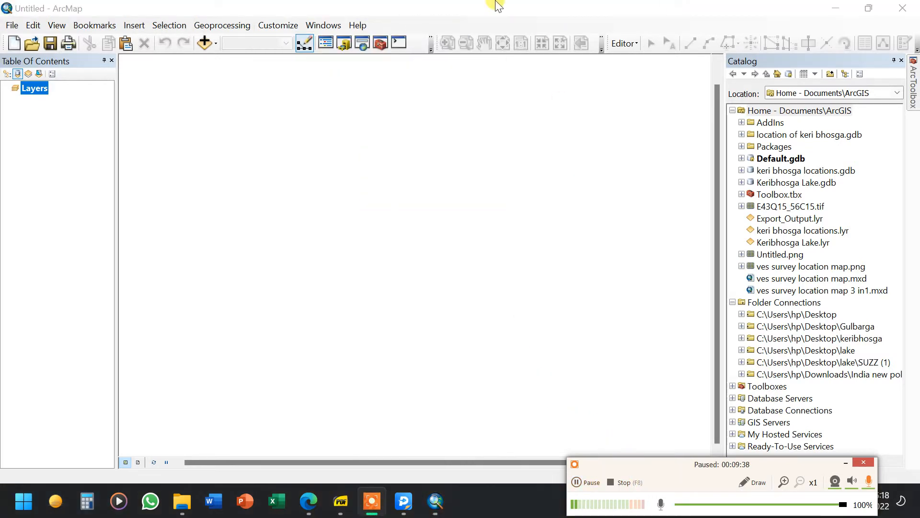
Turn on the Tools toolbar and dock it in a second toolbar row at the top of the window
click(278, 25)
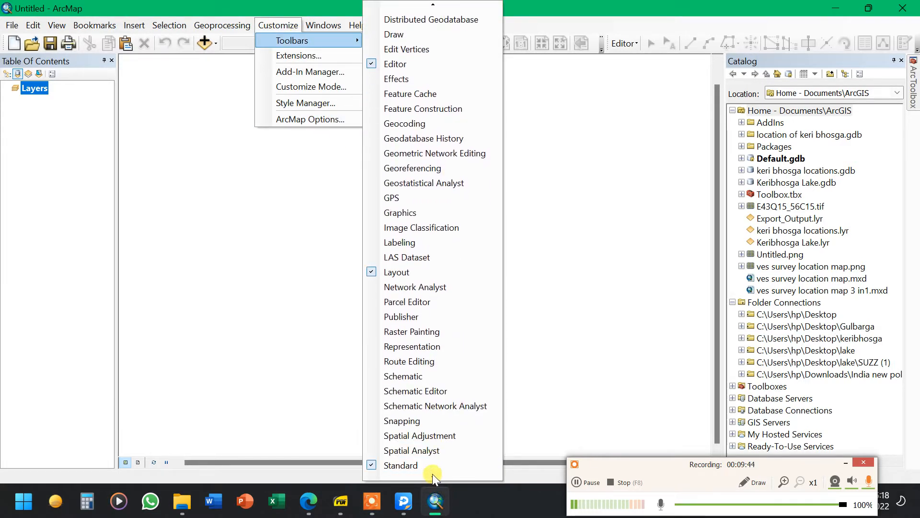
click(417, 406)
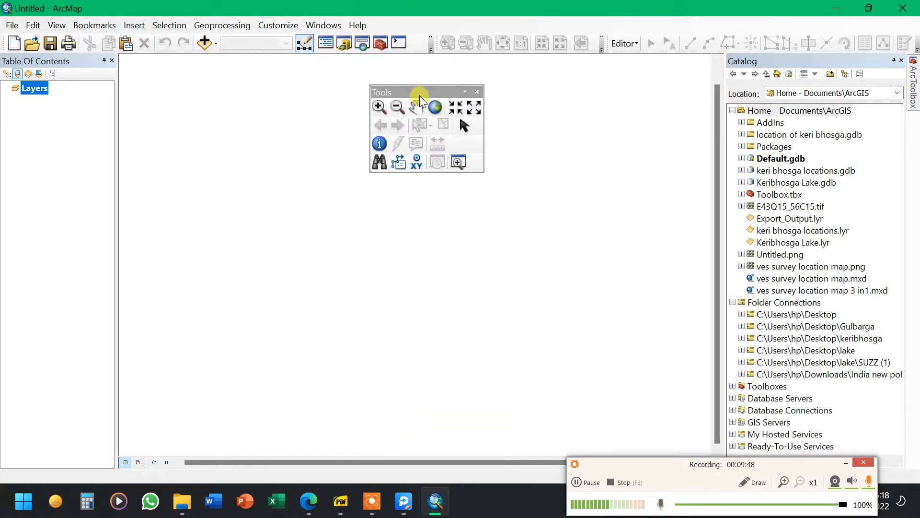
drag(429, 90, 430, 63)
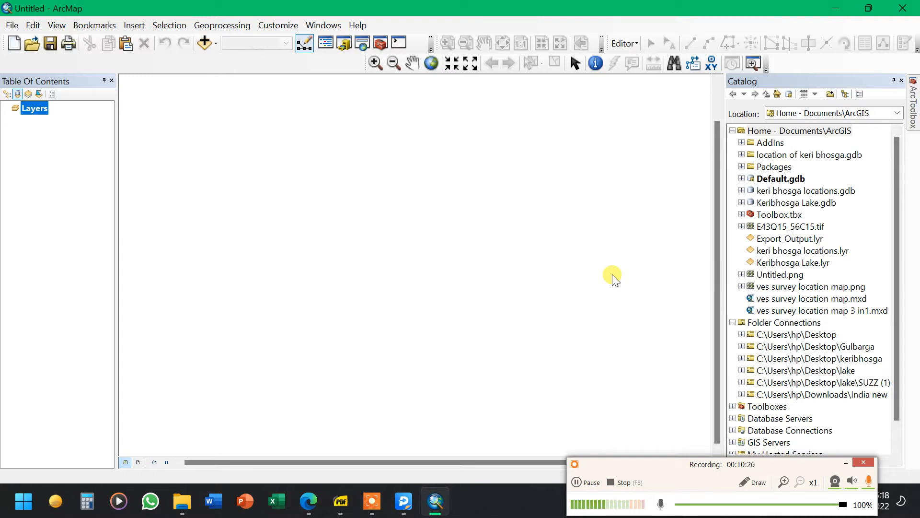
Switch to the desktop and create a new folder named Trial
click(447, 490)
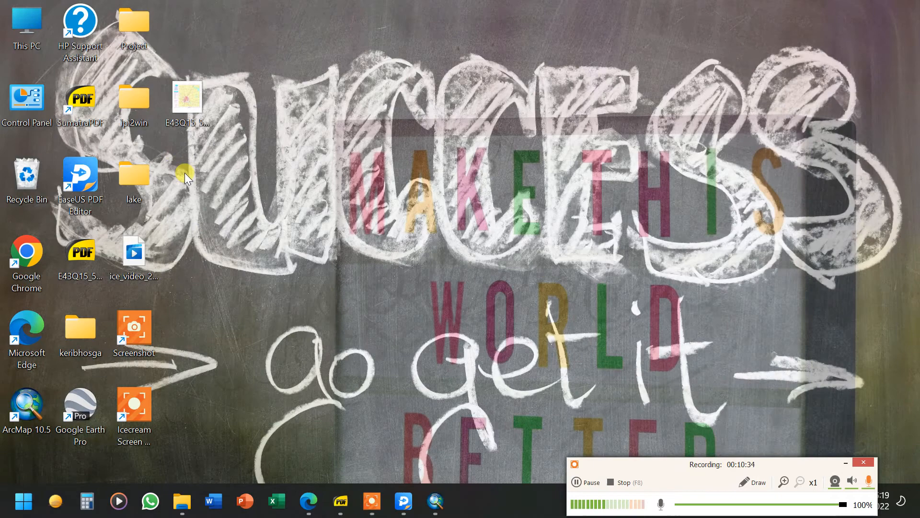
right_click(178, 158)
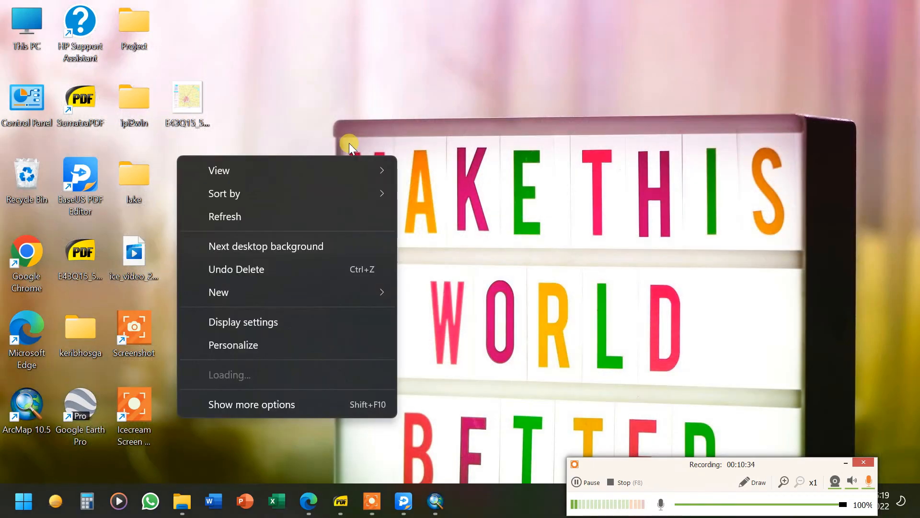
mouse_move(257, 299)
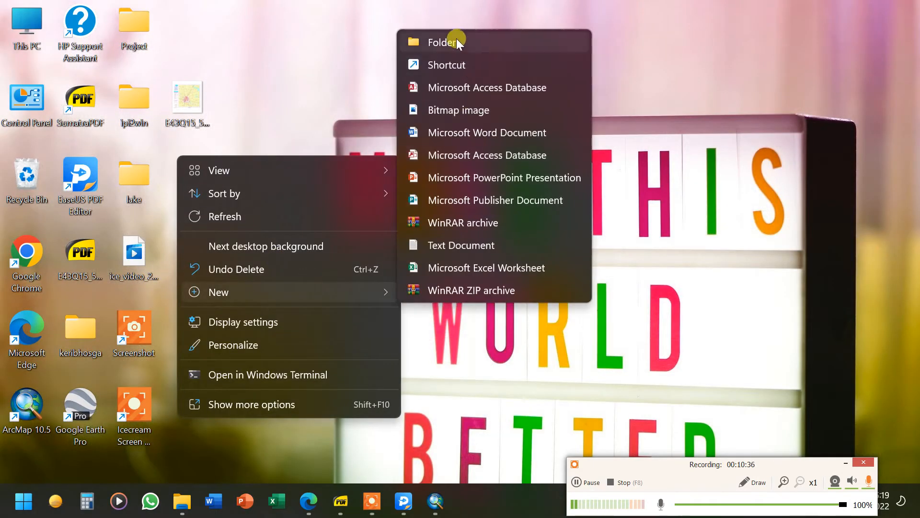
click(456, 39)
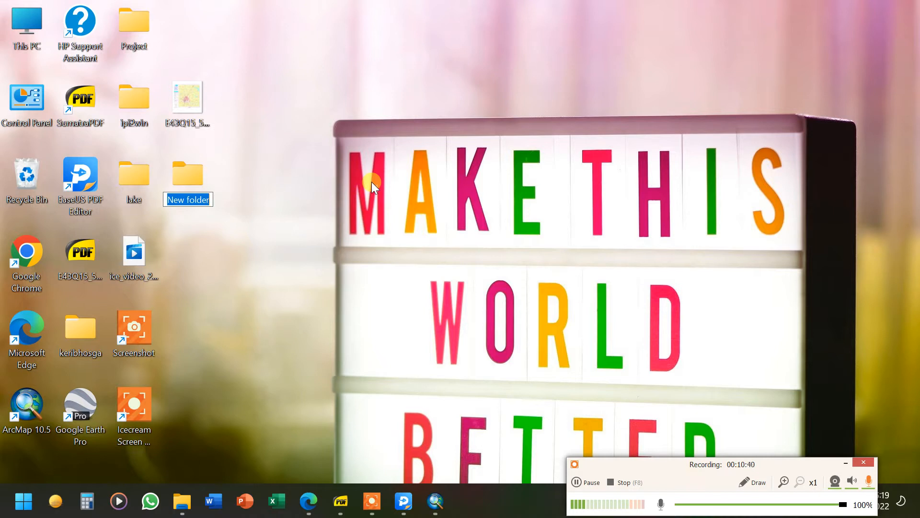
text(Trial)
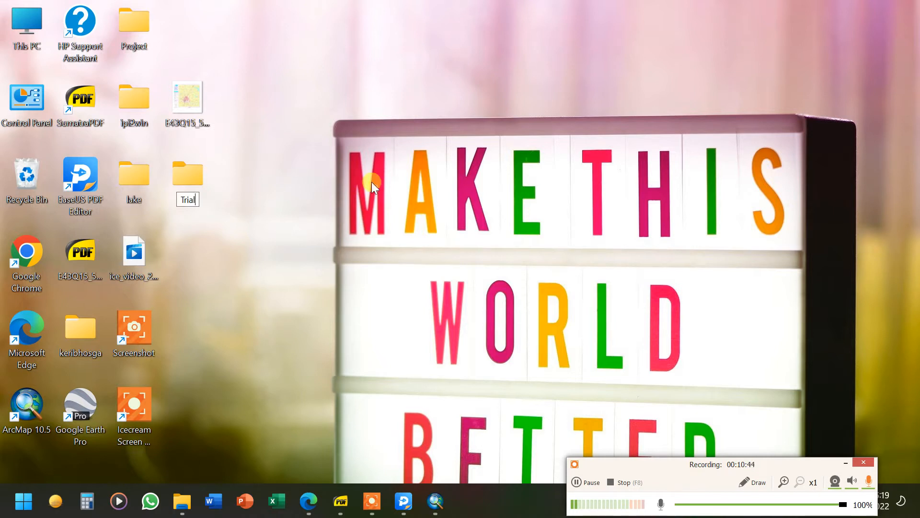
key(Return)
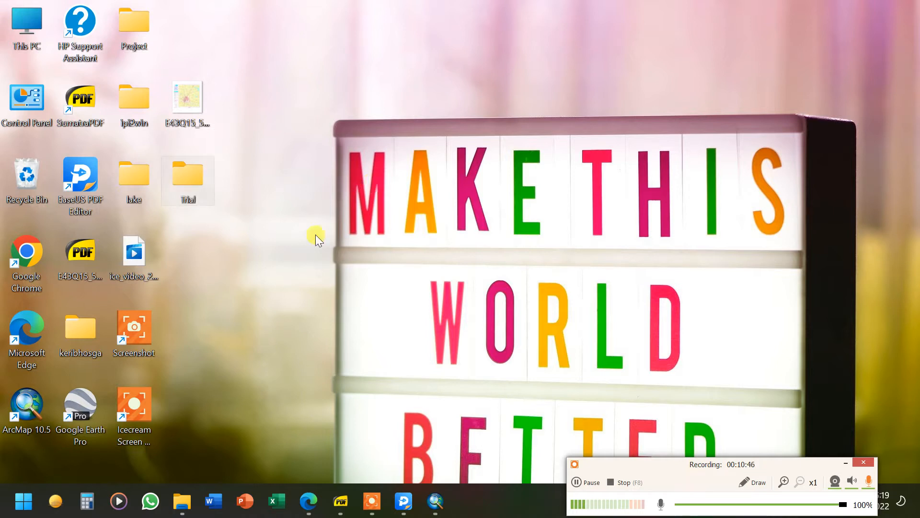
Rename the new desktop folder to Tutorial
right_click(195, 197)
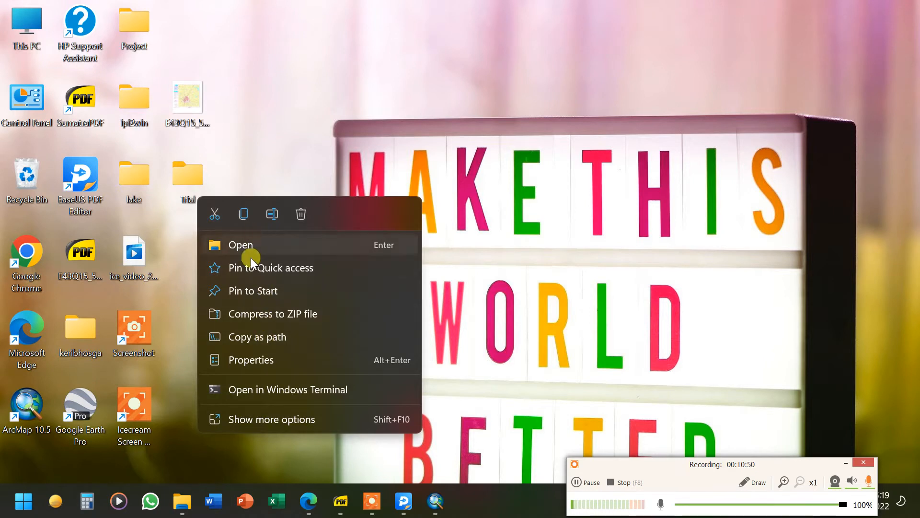
click(269, 215)
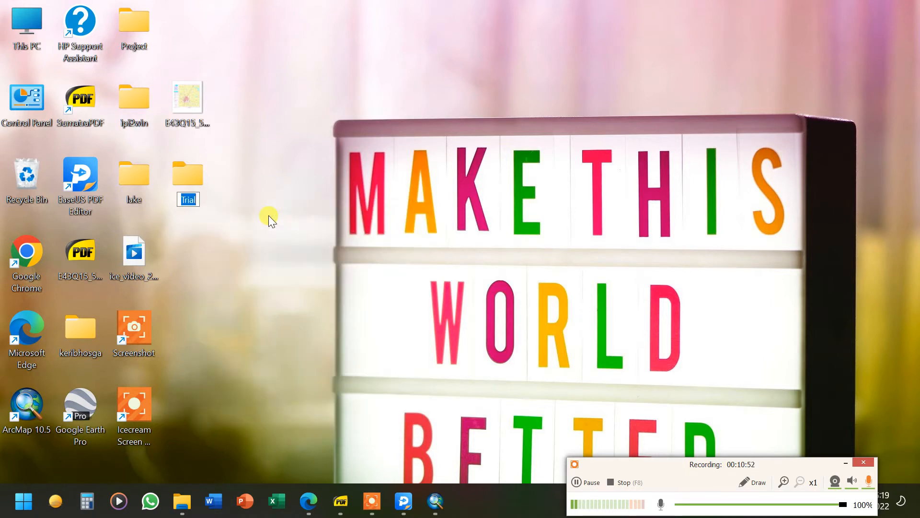
text(Tutorial)
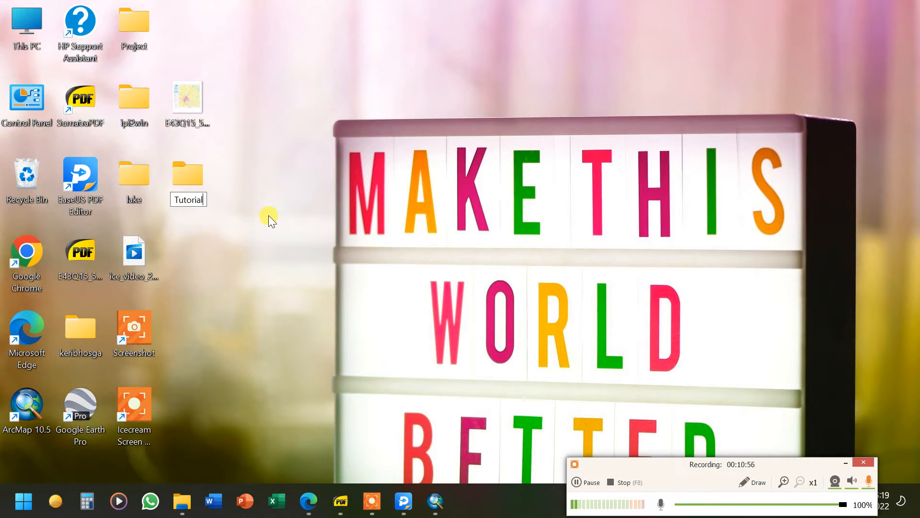
key(Return)
Move the Tutorial folder to the top row of desktop icons and open it to check its contents
drag(193, 94, 185, 36)
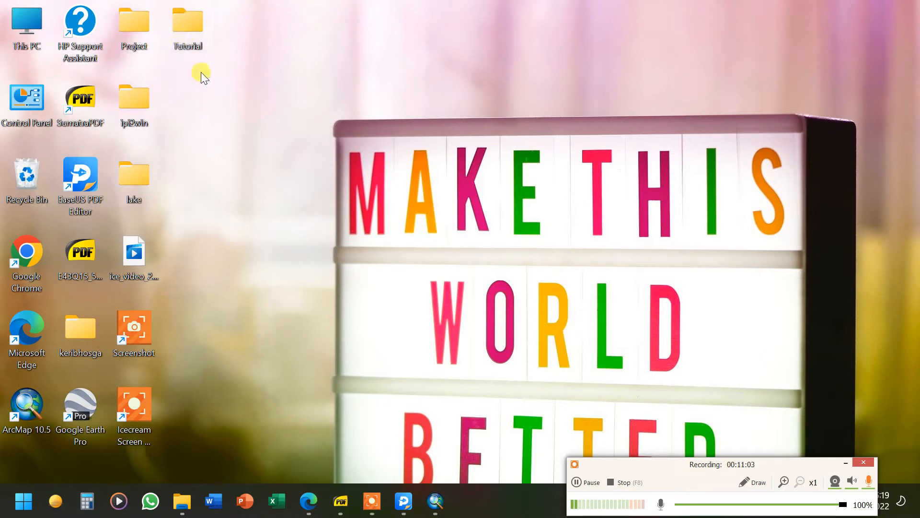
double_click(188, 12)
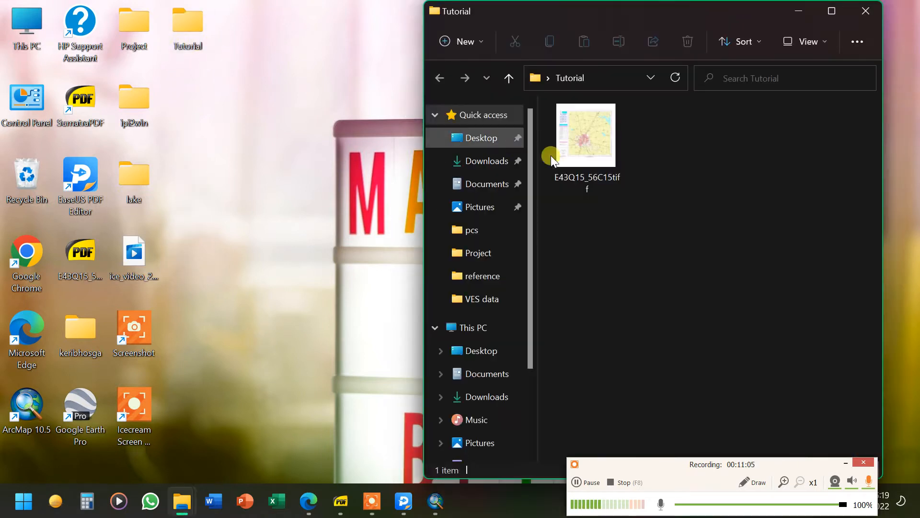
click(864, 11)
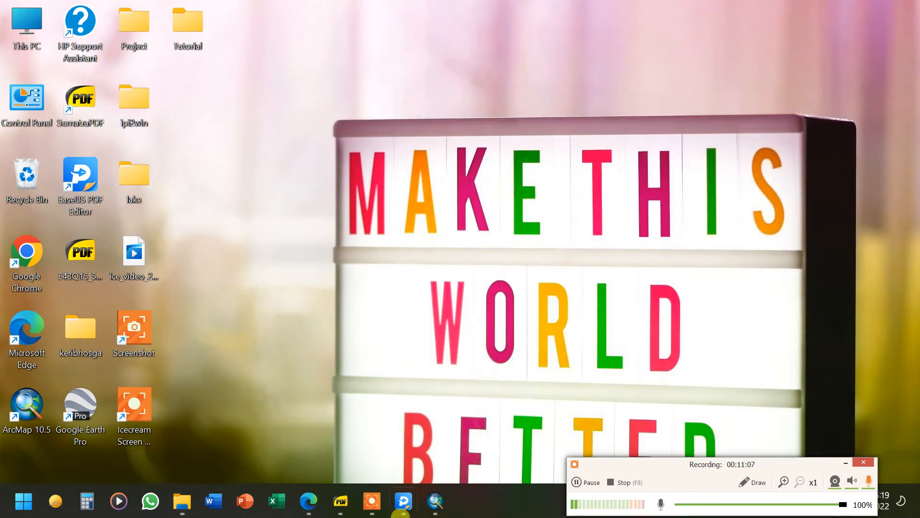
Return to ArcMap and add a Catalog folder connection to the Desktop Tutorial folder
click(441, 507)
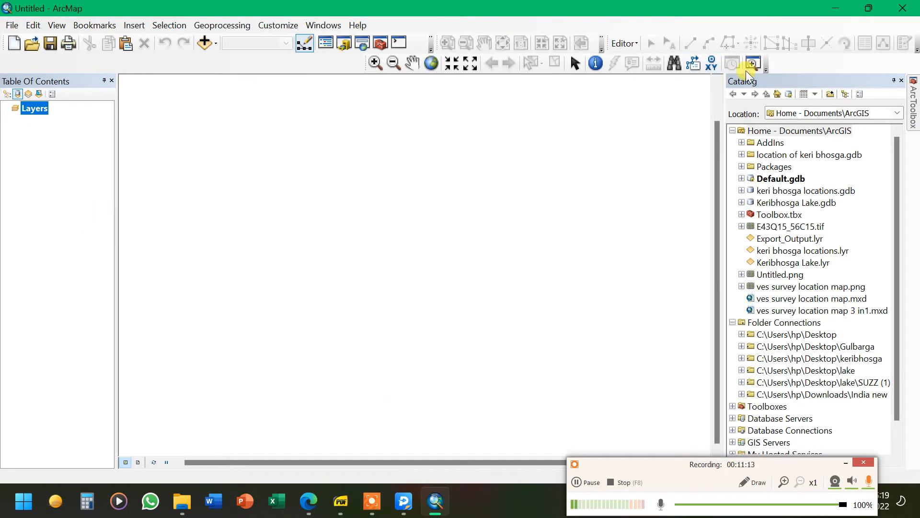
click(831, 94)
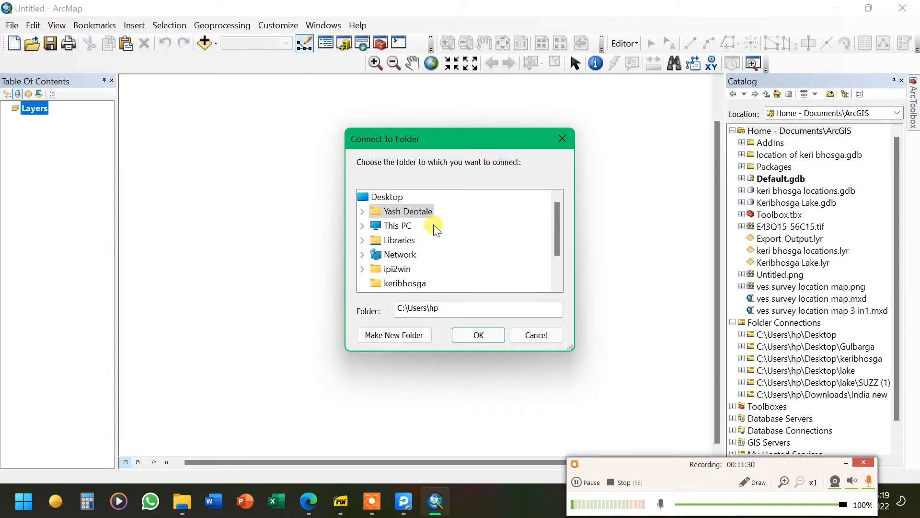
scroll(439, 261, down, 1)
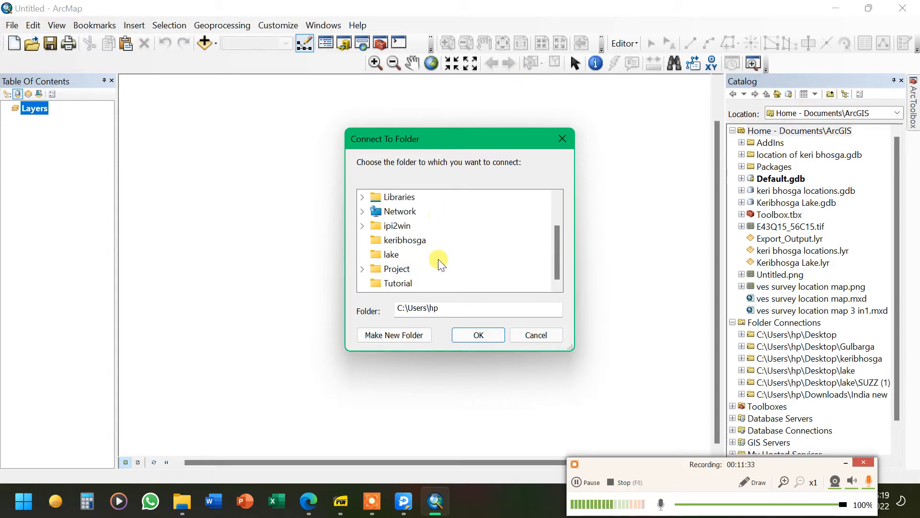
scroll(417, 254, up, 1)
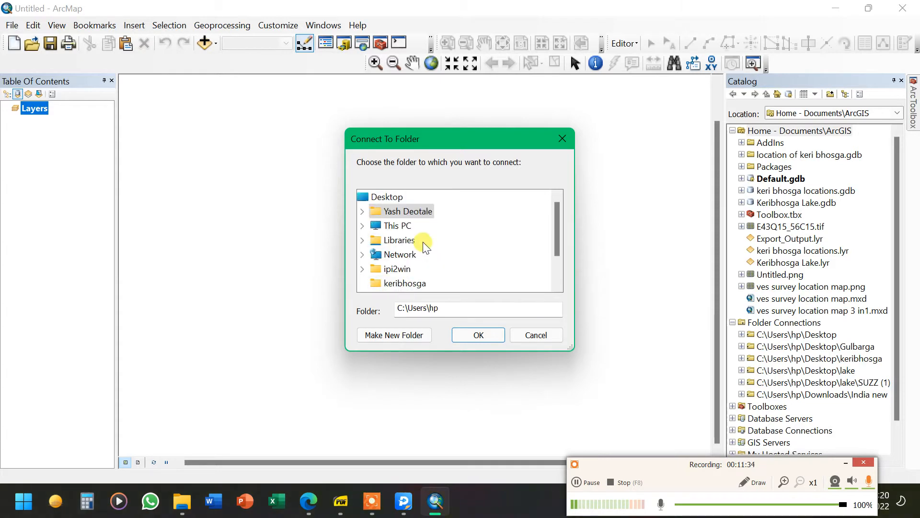
click(386, 197)
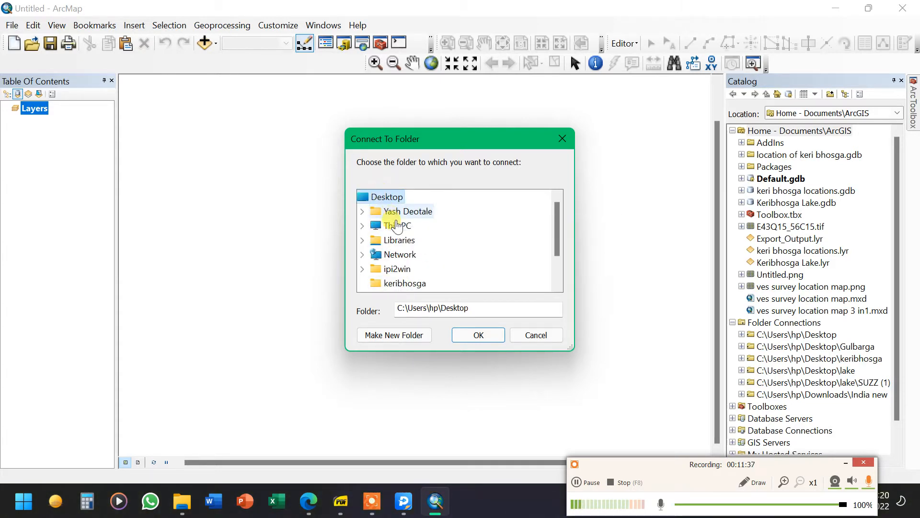
scroll(388, 220, down, 1)
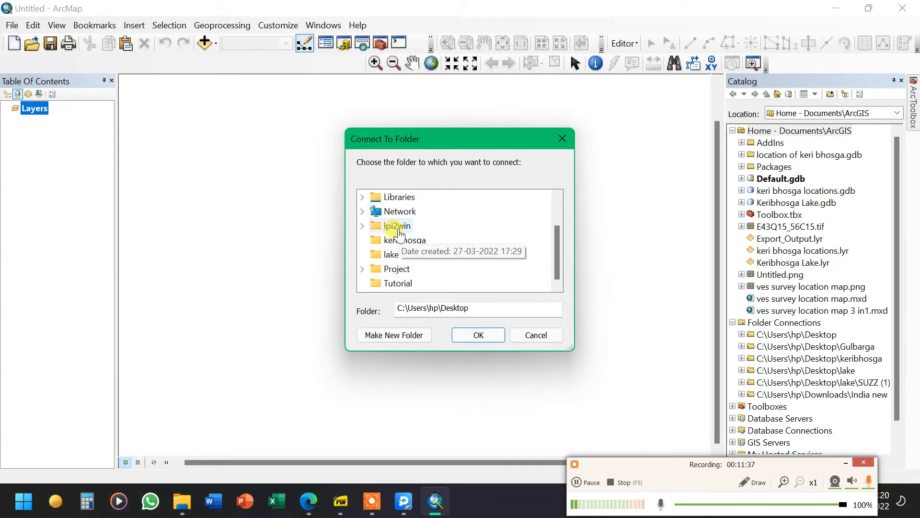
click(397, 283)
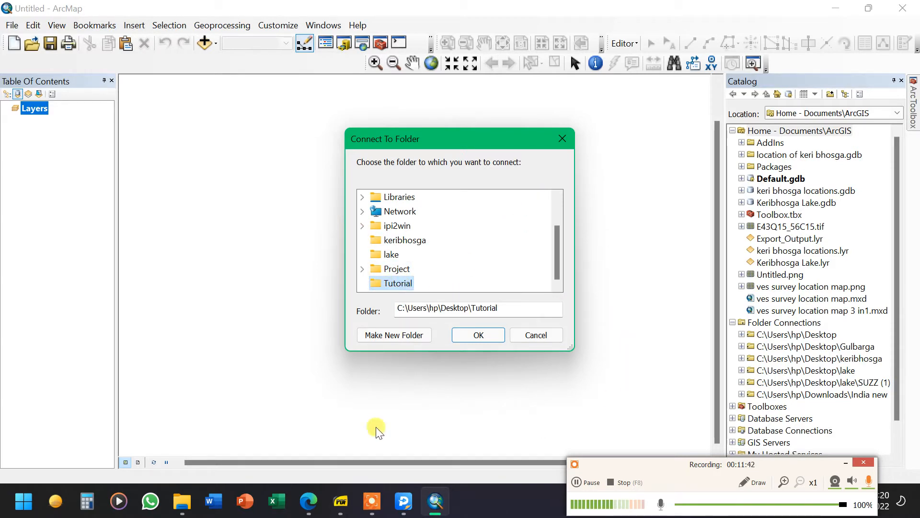
click(490, 335)
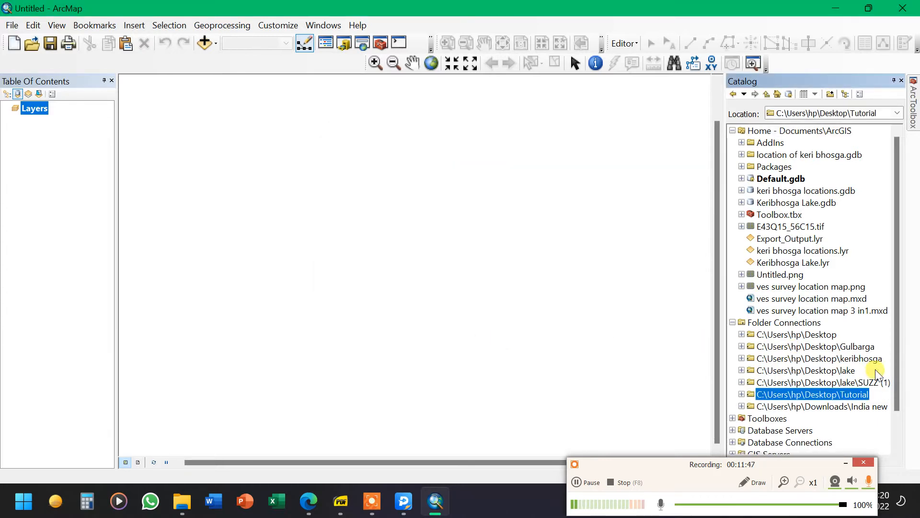
Expand the Tutorial folder connection and try adding its TIFF image to the map, cancelling pyramid creation
click(797, 398)
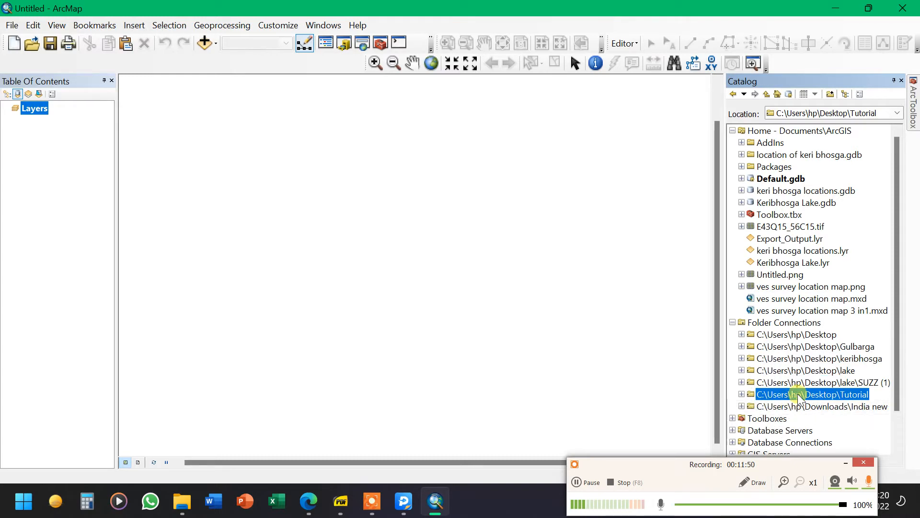
click(740, 393)
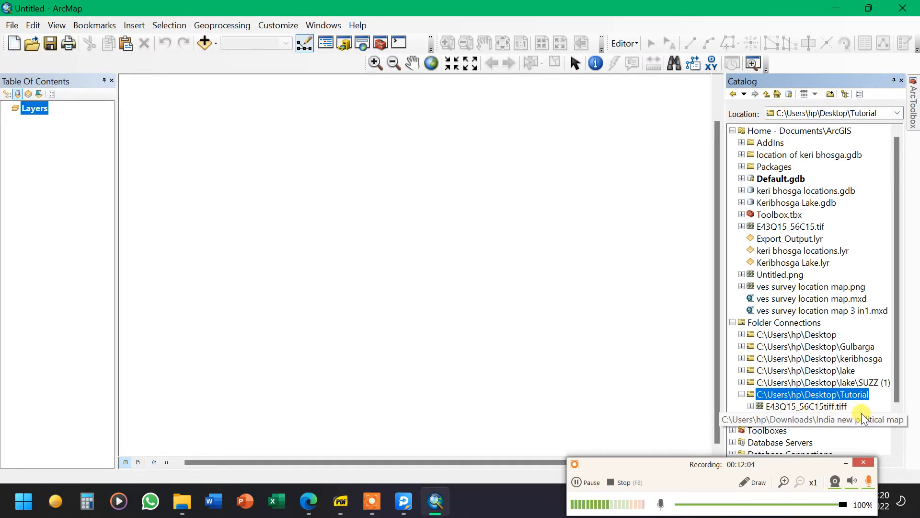
click(781, 408)
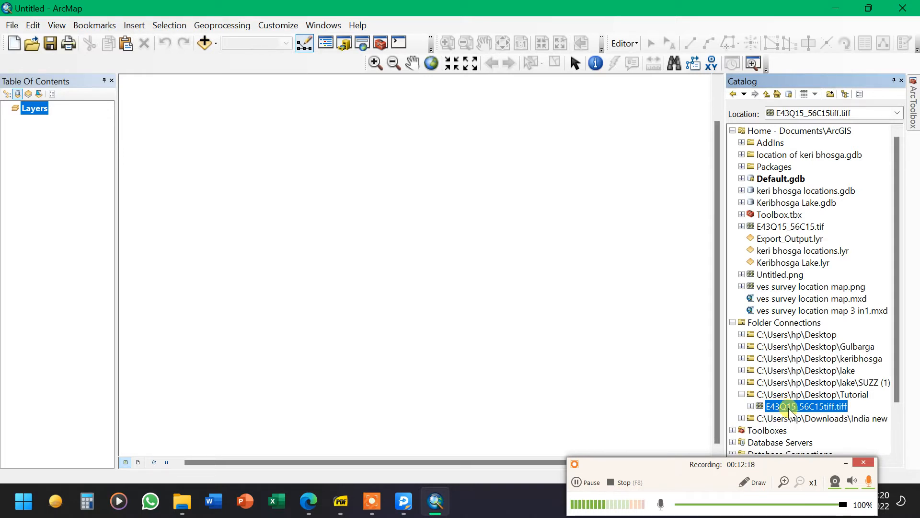
drag(788, 410, 582, 345)
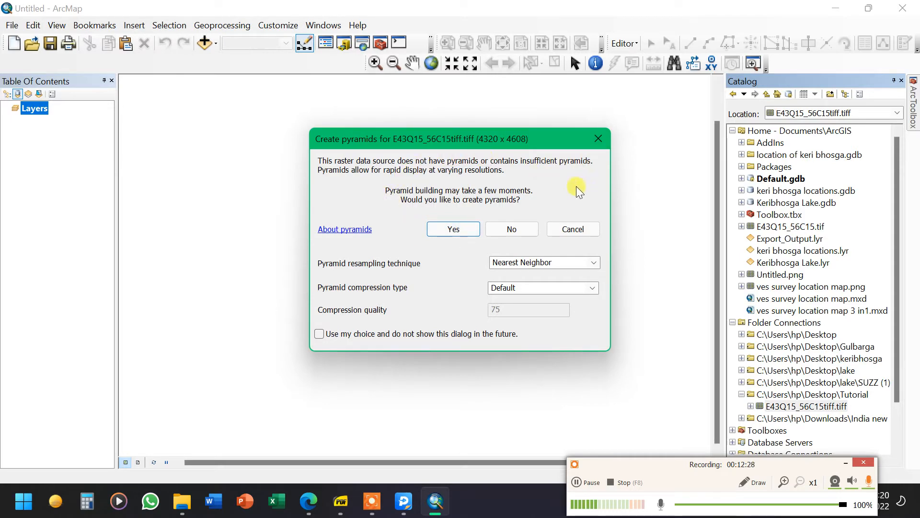
click(591, 229)
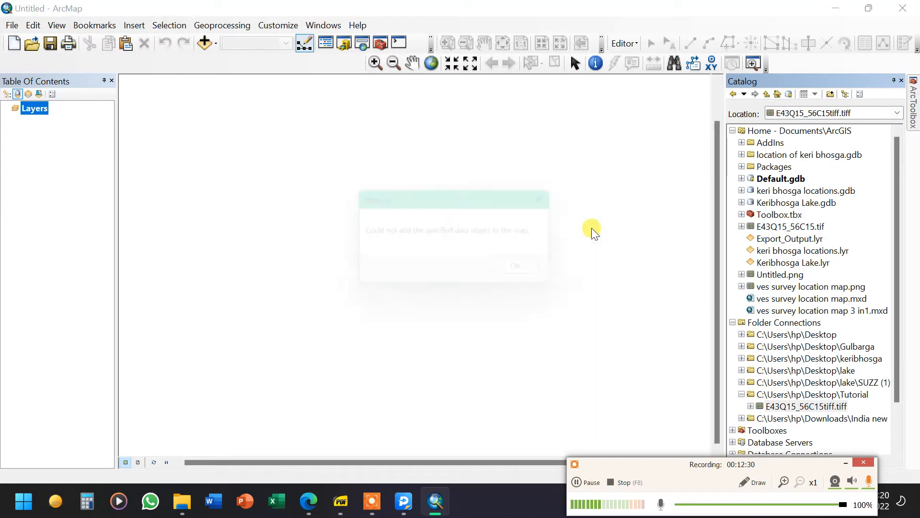
click(524, 272)
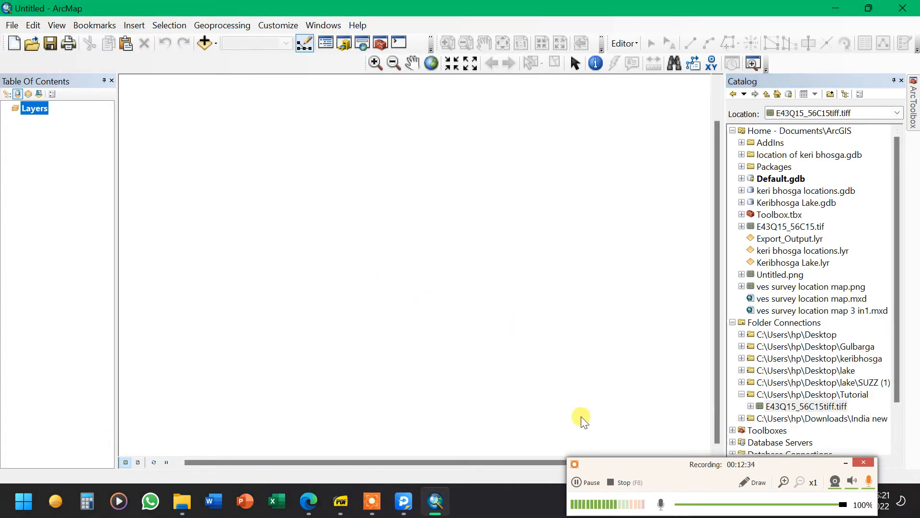
Open the properties of the E43Q15_56C15tiff.tiff raster and review its spatial reference
drag(790, 467, 564, 451)
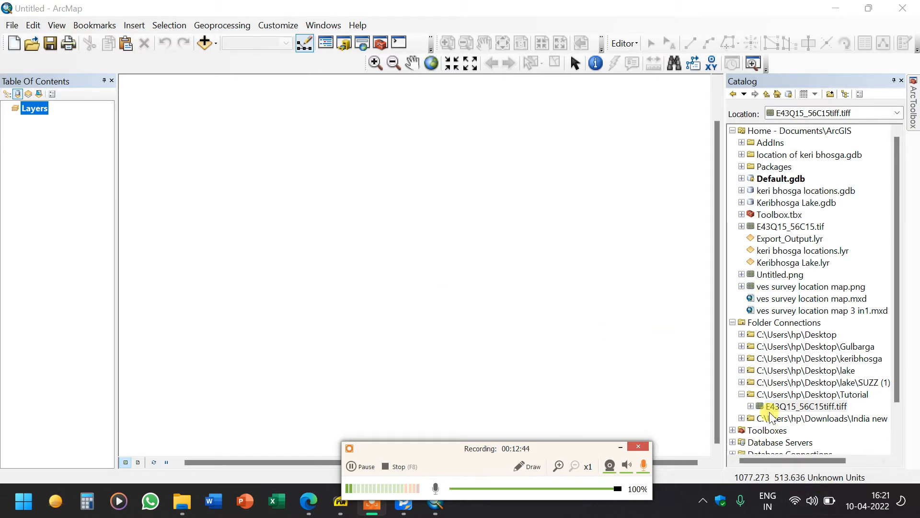
click(785, 406)
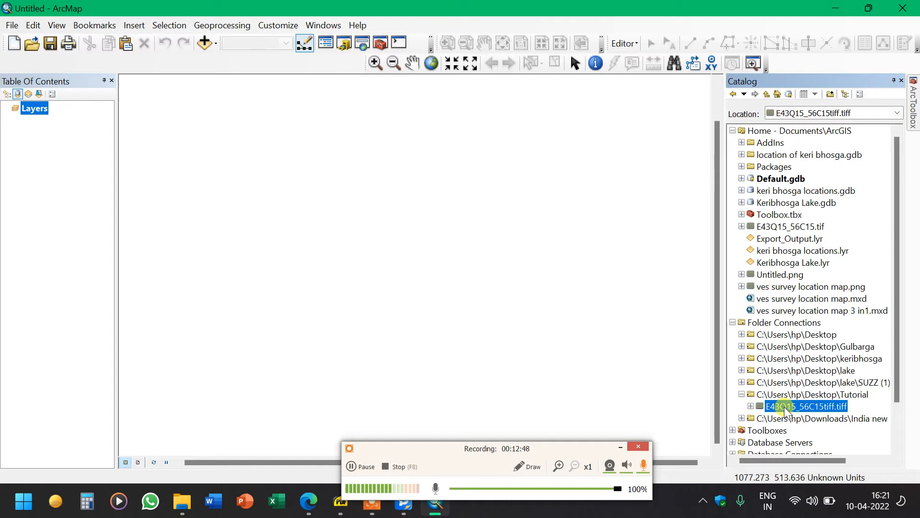
right_click(785, 408)
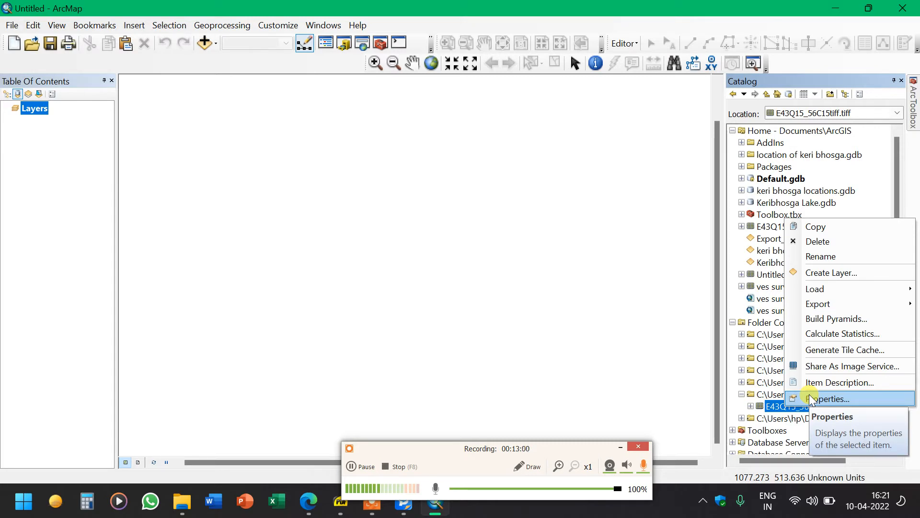
click(666, 368)
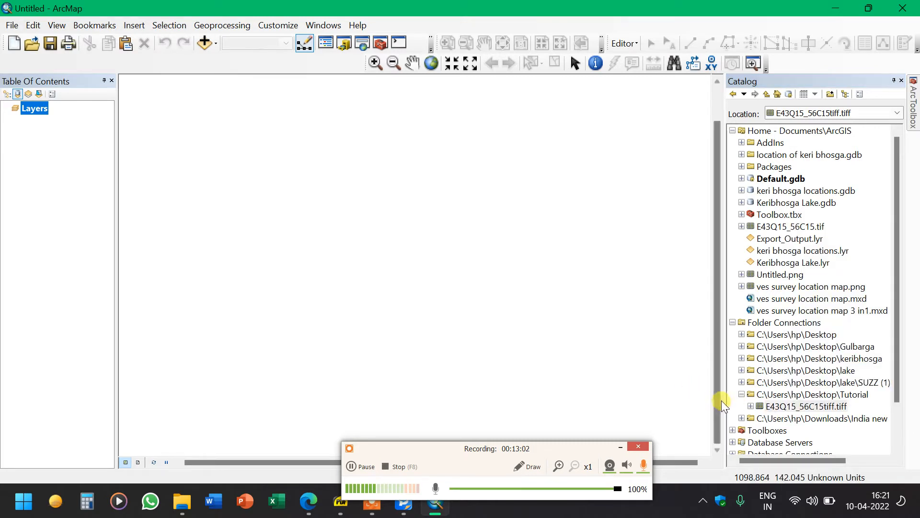
right_click(780, 411)
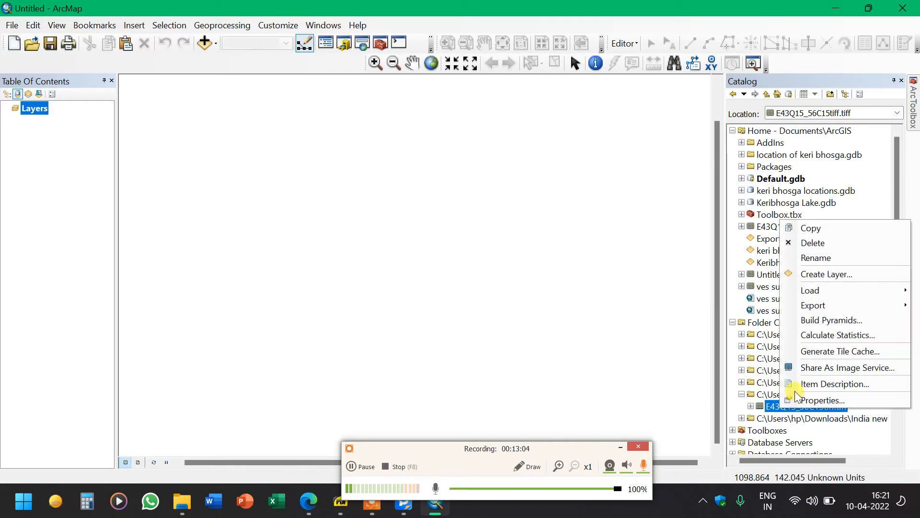
click(804, 400)
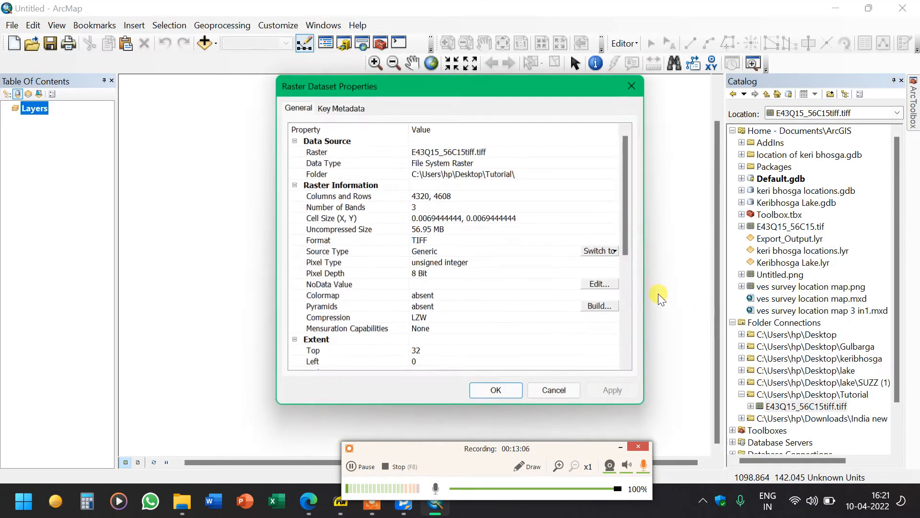
scroll(538, 240, down, 4)
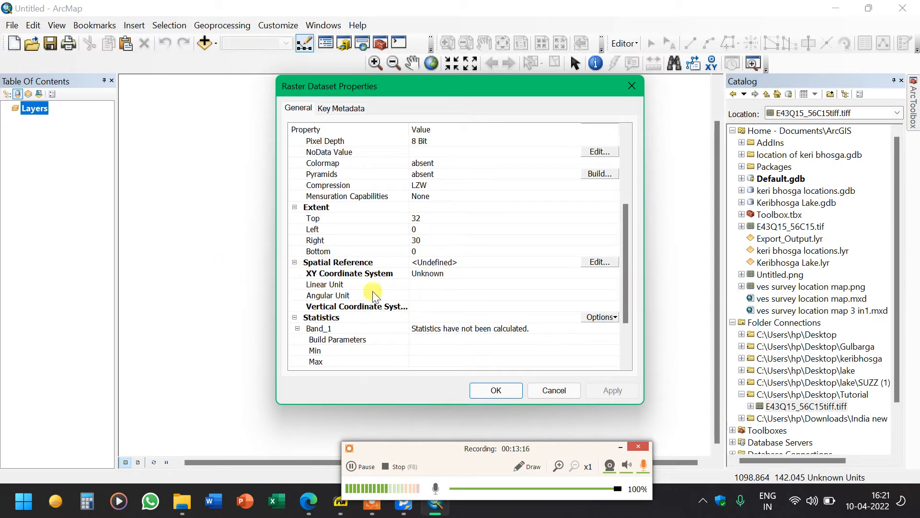
Edit the raster's spatial reference, choosing WGS 1984 from the World geographic coordinate systems
click(599, 262)
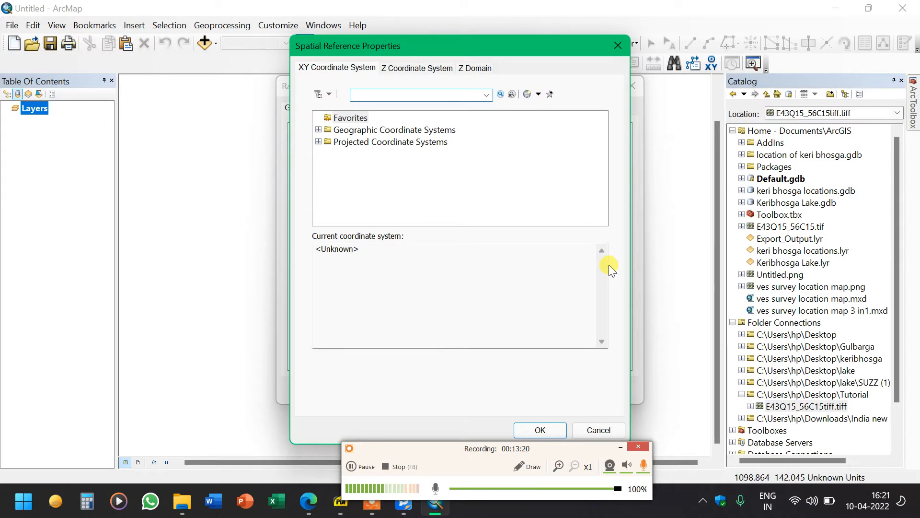
click(319, 130)
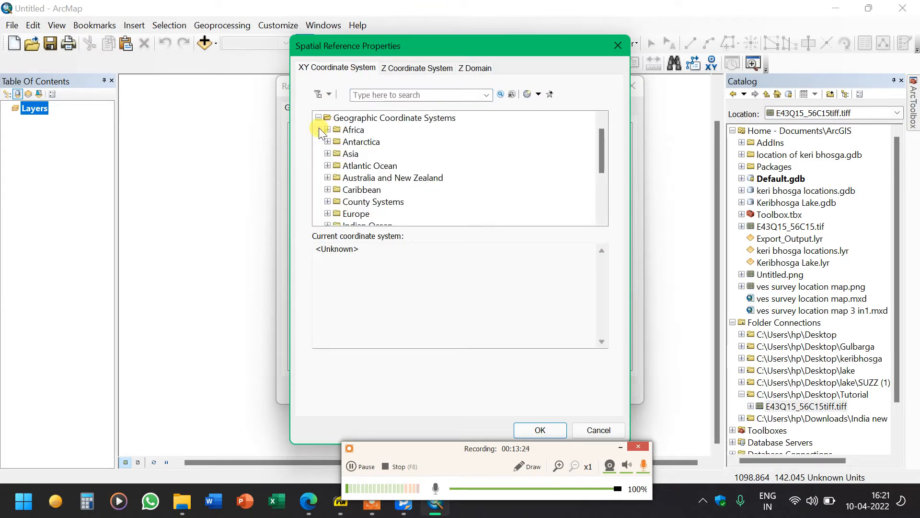
scroll(340, 173, down, 3)
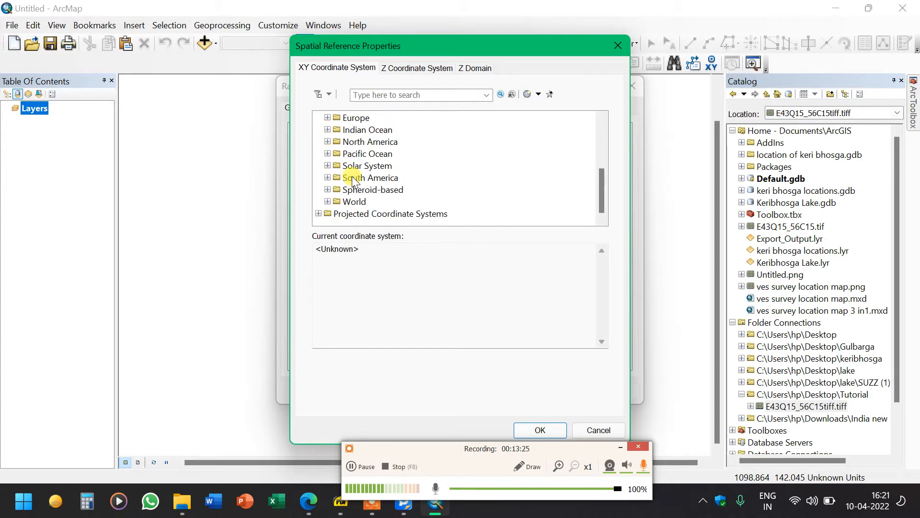
click(328, 202)
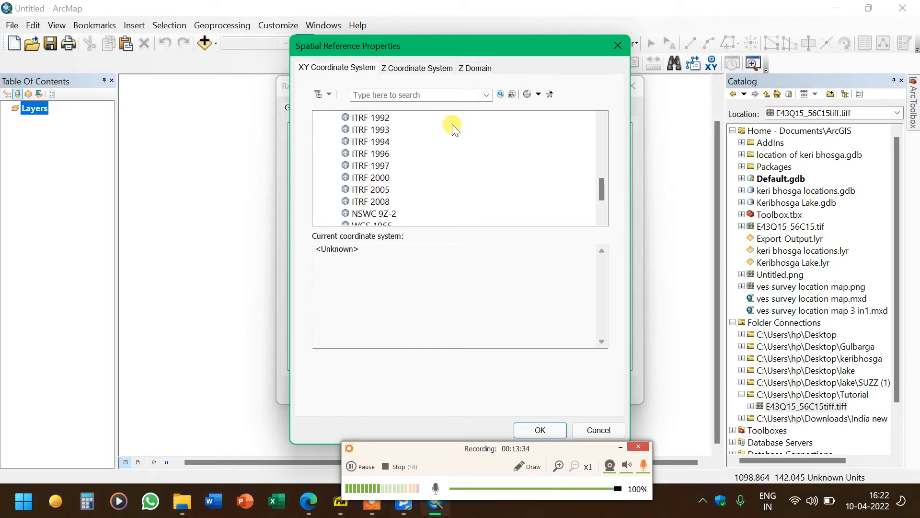
drag(484, 46, 158, 42)
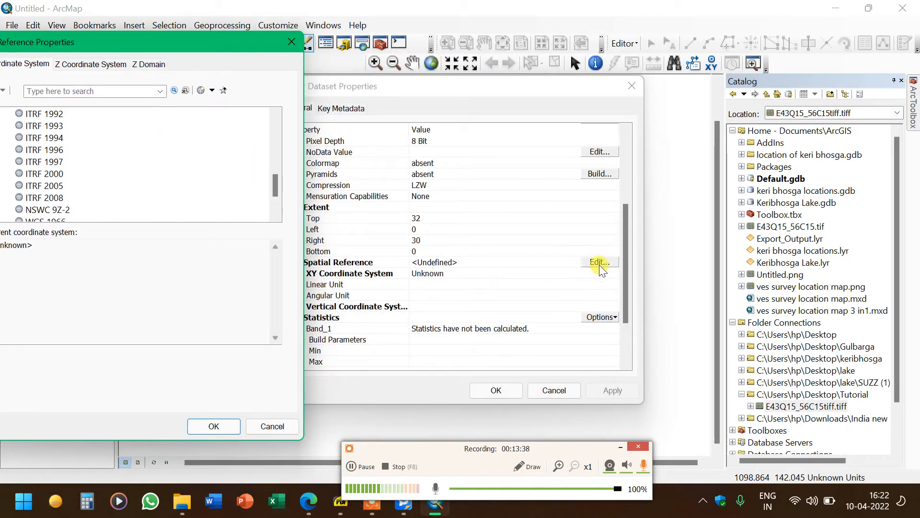
drag(197, 41, 442, 95)
scroll(308, 191, up, 8)
click(267, 169)
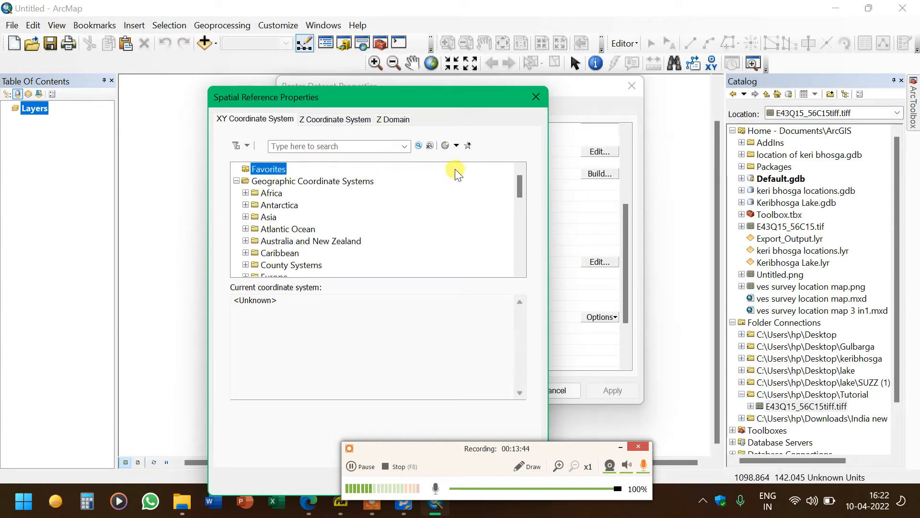
scroll(350, 240, down, 1)
scroll(268, 258, down, 8)
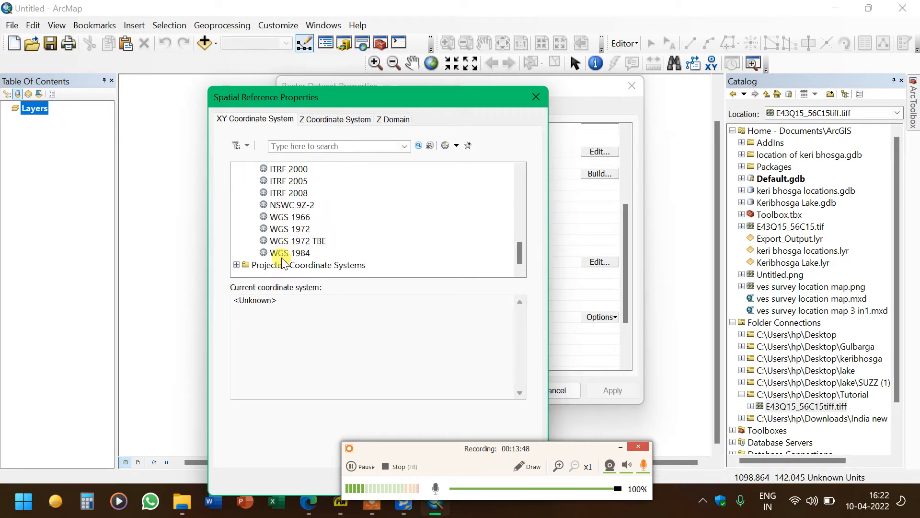
click(292, 253)
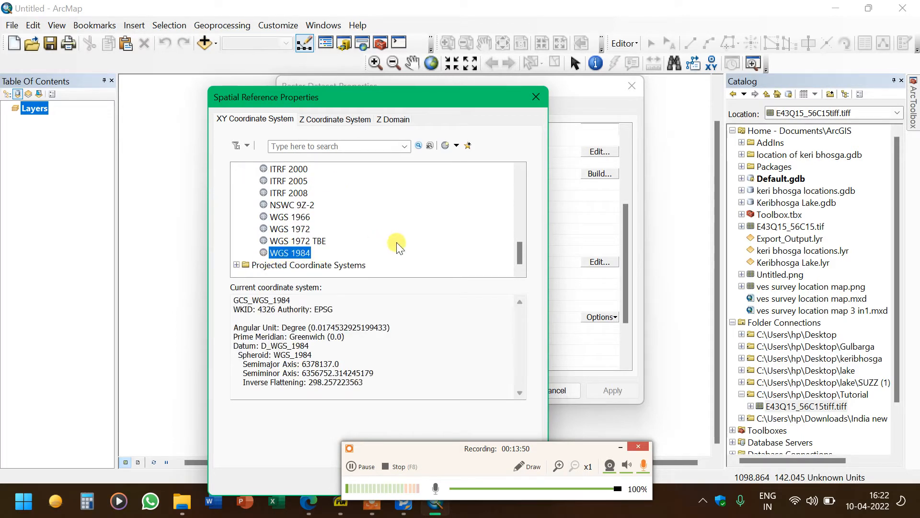
drag(440, 100, 502, 15)
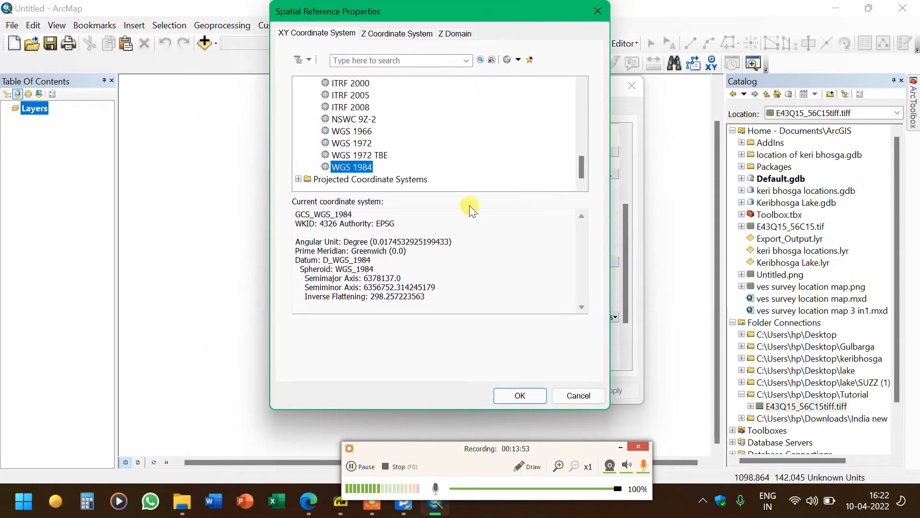
click(521, 394)
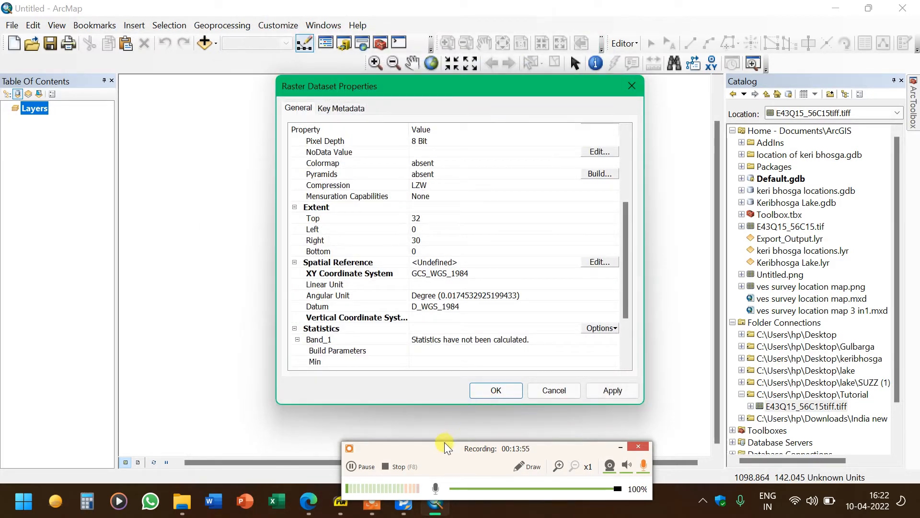
Apply the new spatial reference to the raster and close its properties
drag(455, 447, 477, 457)
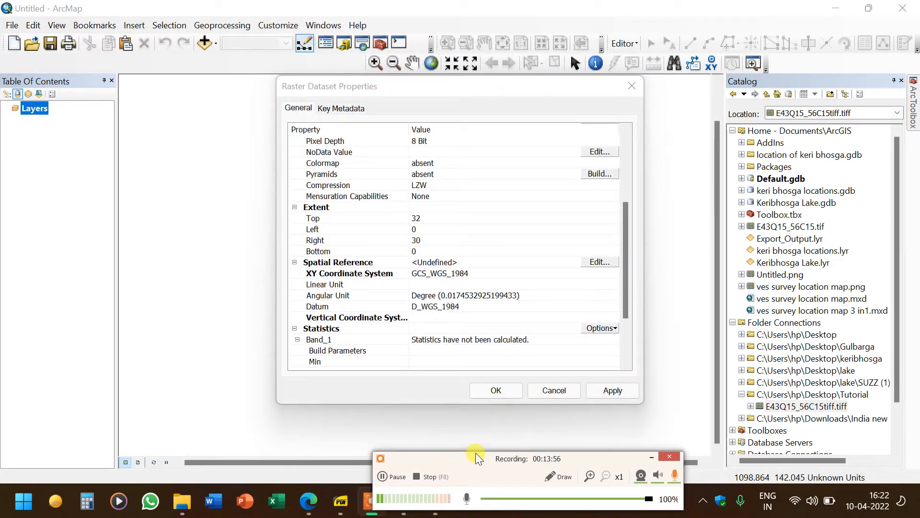
click(613, 390)
scroll(421, 269, down, 2)
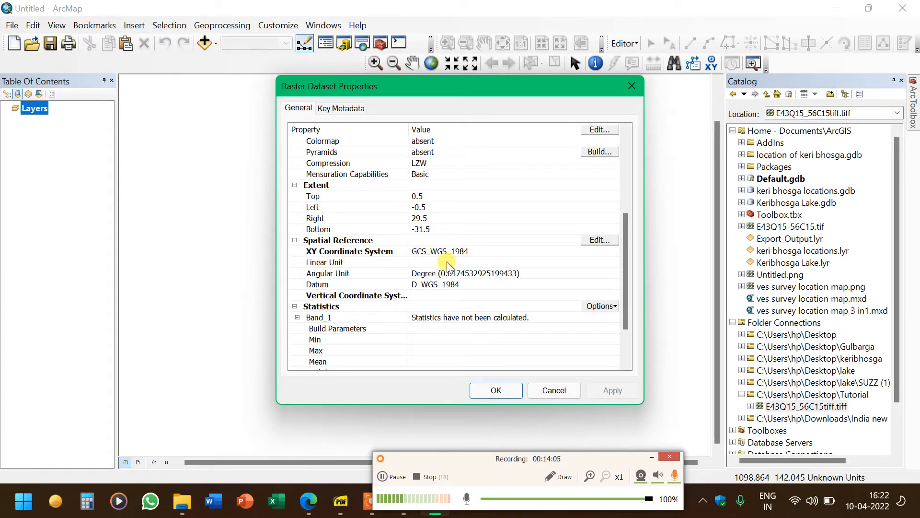
click(474, 389)
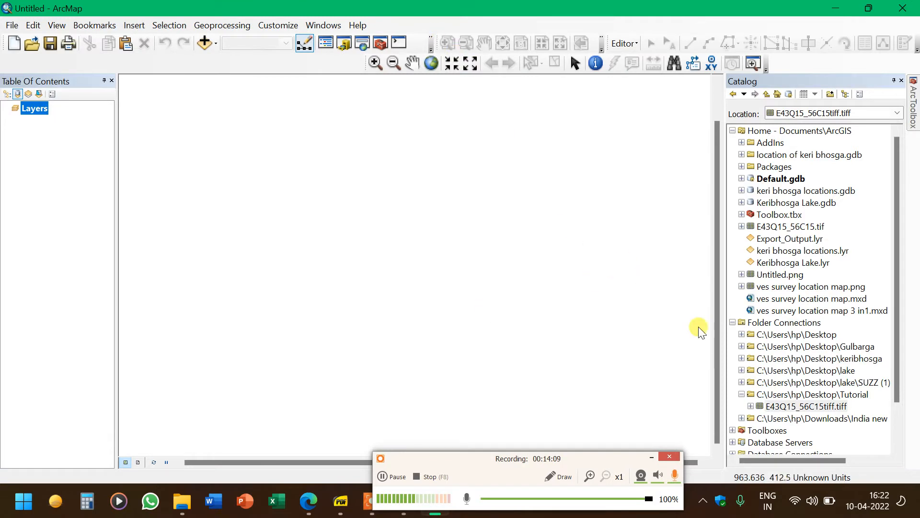
Add the TIFF raster to the map, building pyramids, and dismiss the extent warning
drag(777, 395, 479, 263)
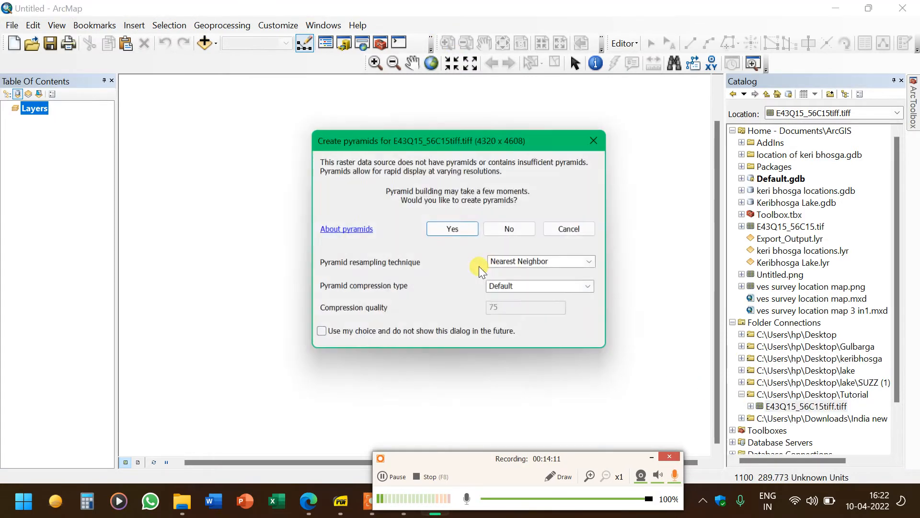
click(454, 229)
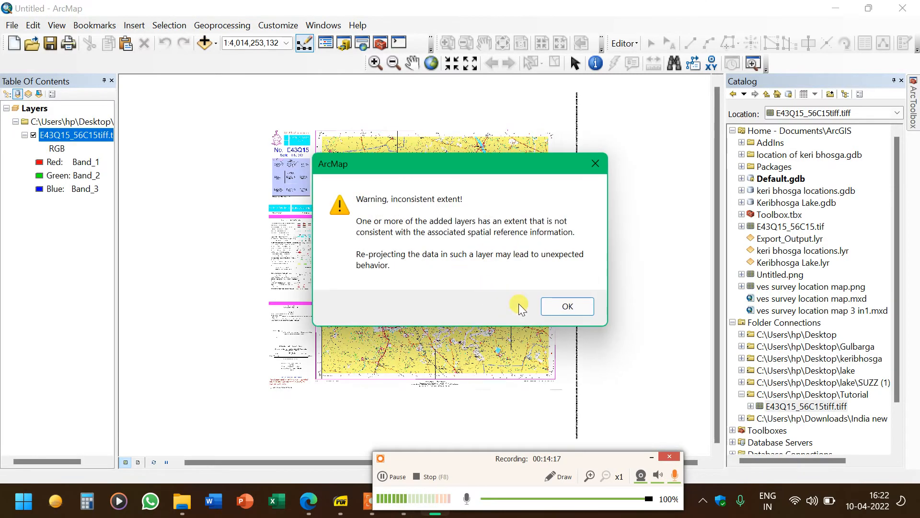
click(577, 309)
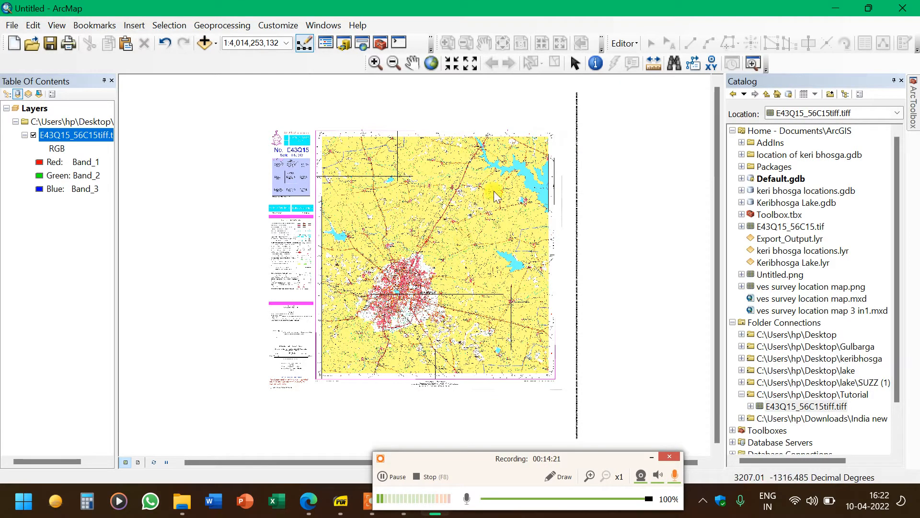
Pan and zoom around the toposheet to inspect its map detail
scroll(415, 245, down, 1)
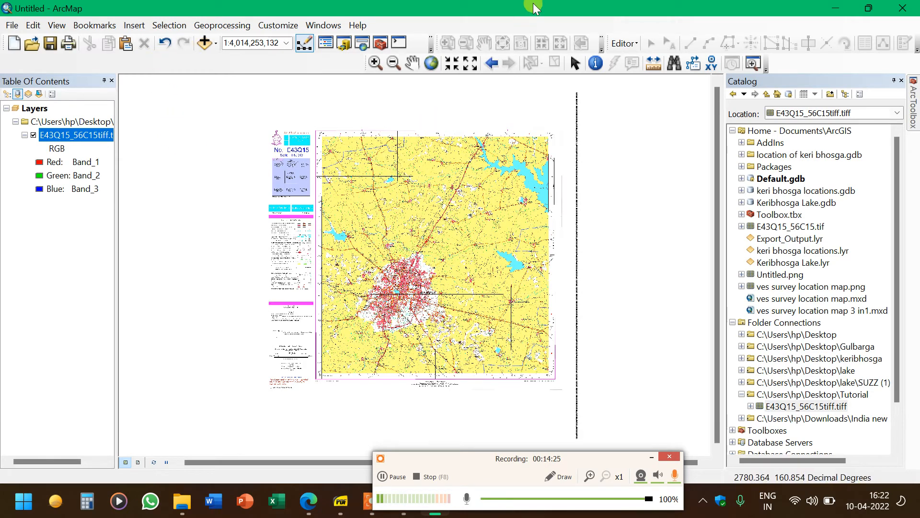
click(412, 64)
drag(404, 214, 431, 208)
scroll(431, 207, down, 3)
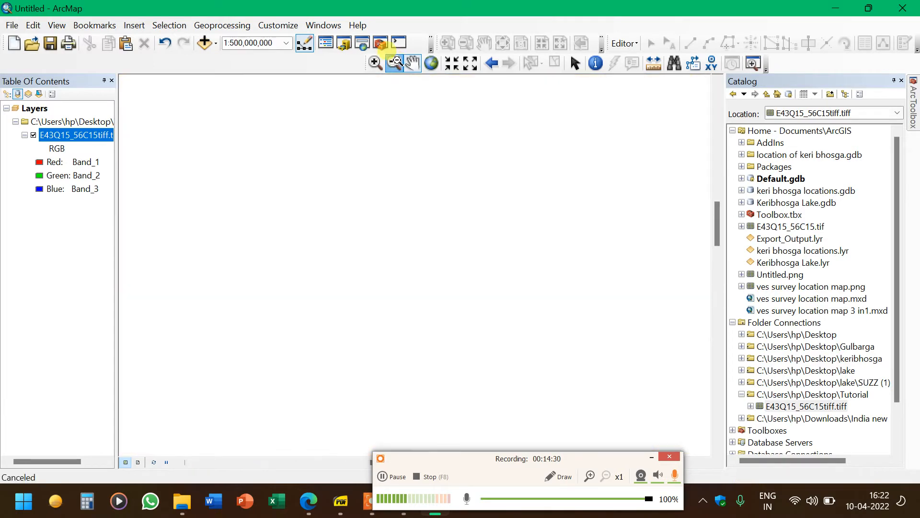
click(394, 63)
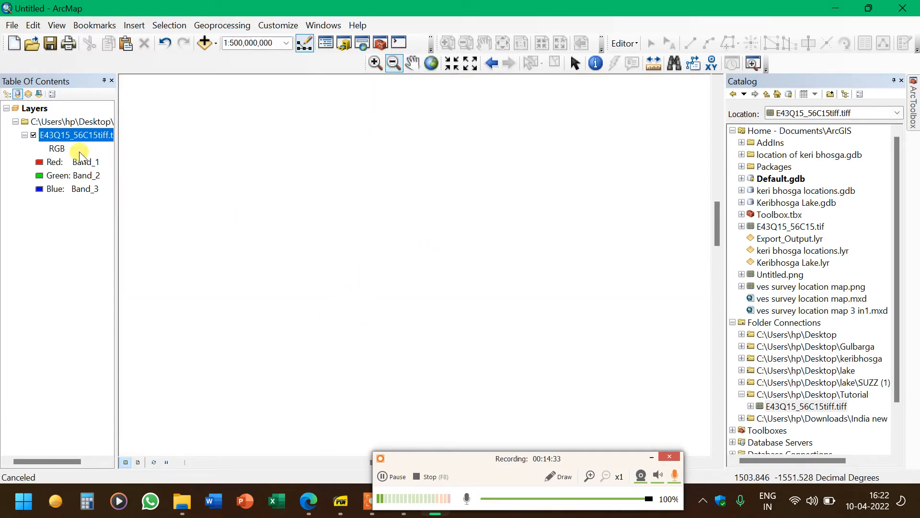
click(357, 233)
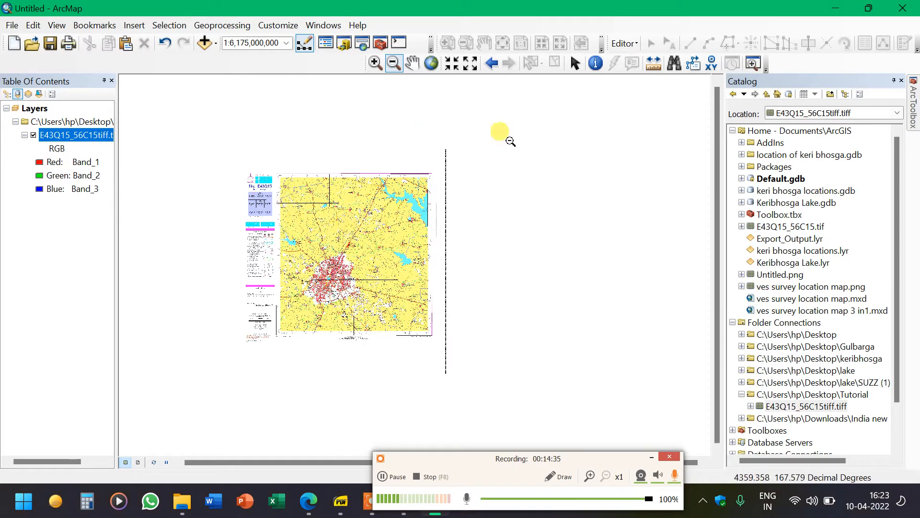
click(376, 63)
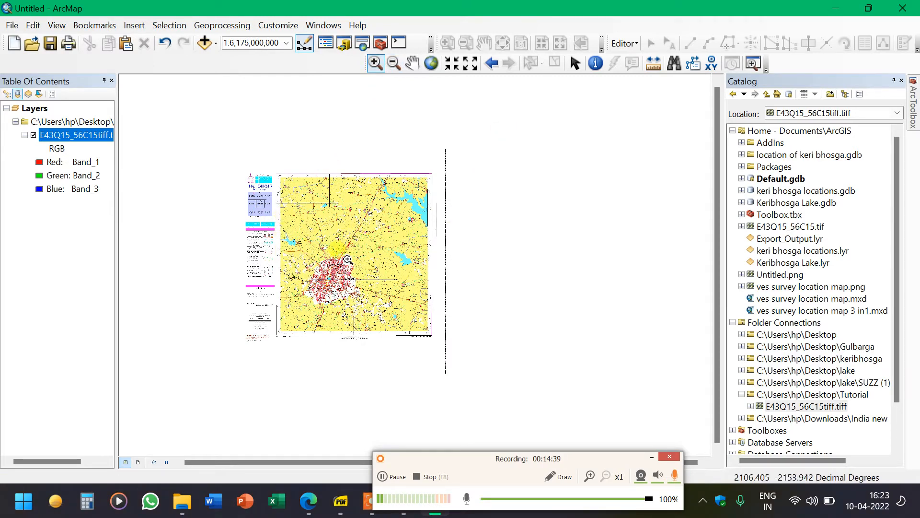
click(348, 260)
drag(224, 161, 293, 221)
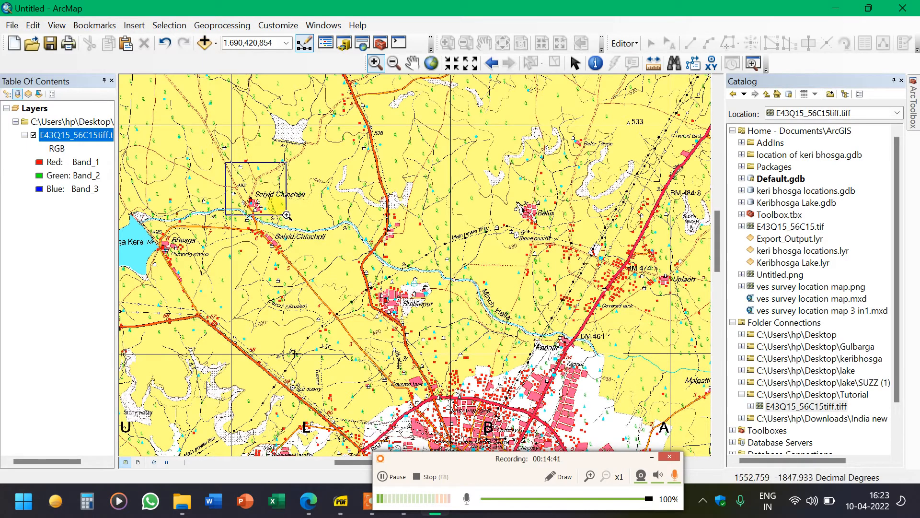
Zoom and pan around the toposheet to examine the coordinate labels at its top-left corner
click(468, 67)
click(468, 67)
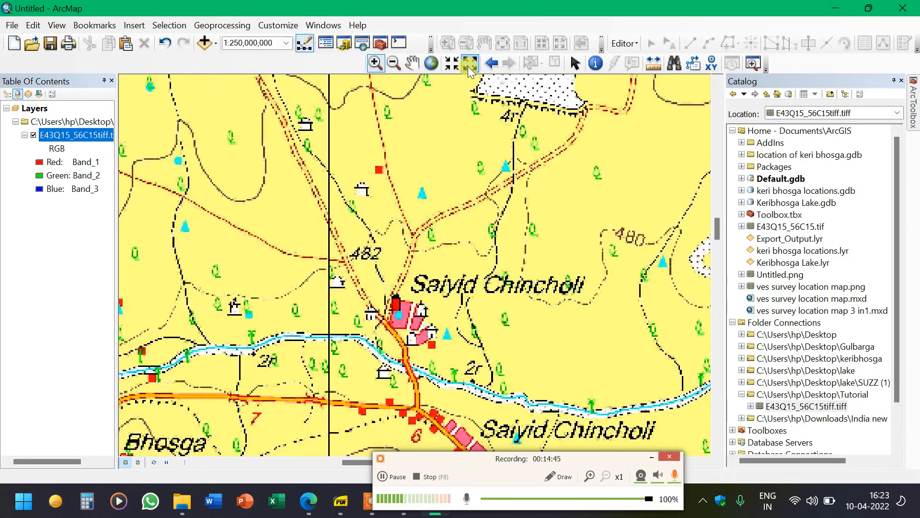
click(468, 66)
click(468, 67)
click(468, 67)
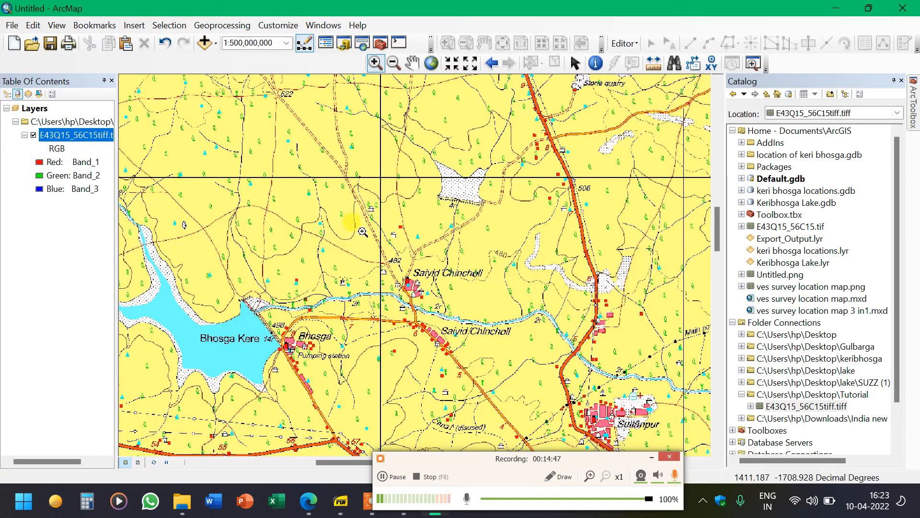
click(412, 63)
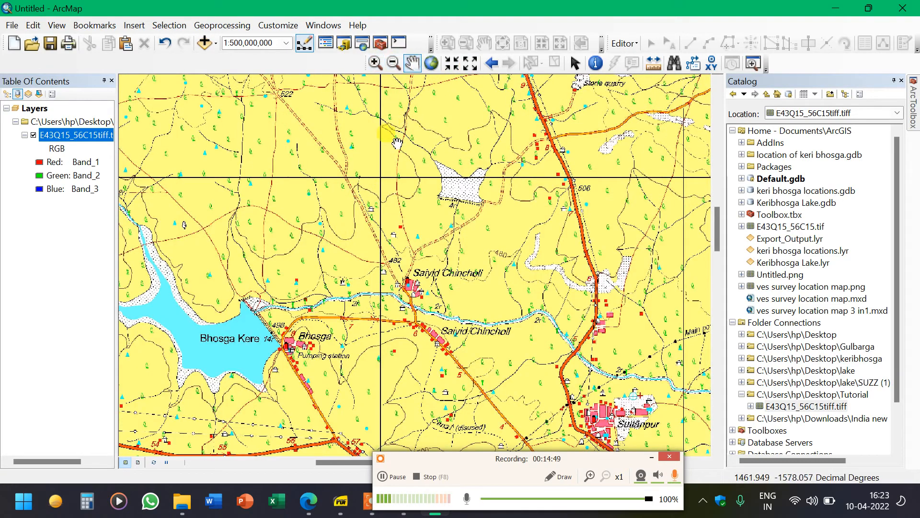
drag(315, 151, 478, 313)
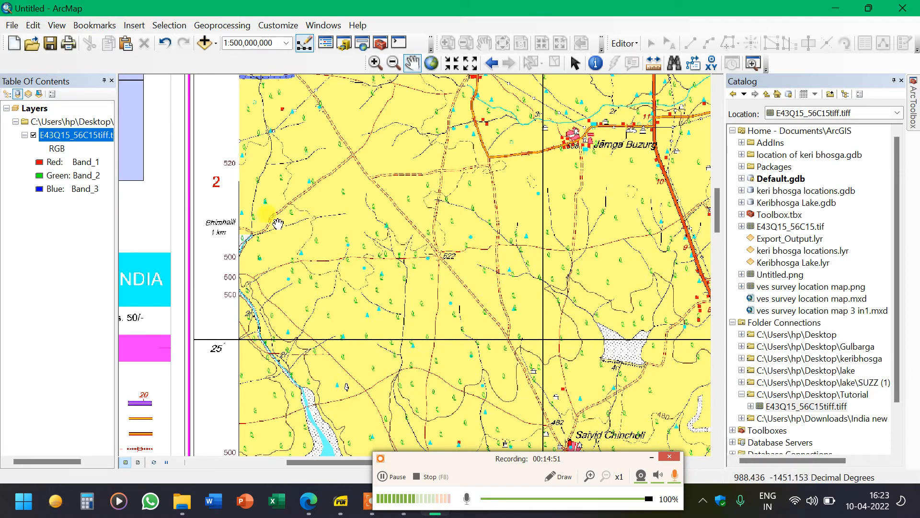
drag(383, 191, 356, 370)
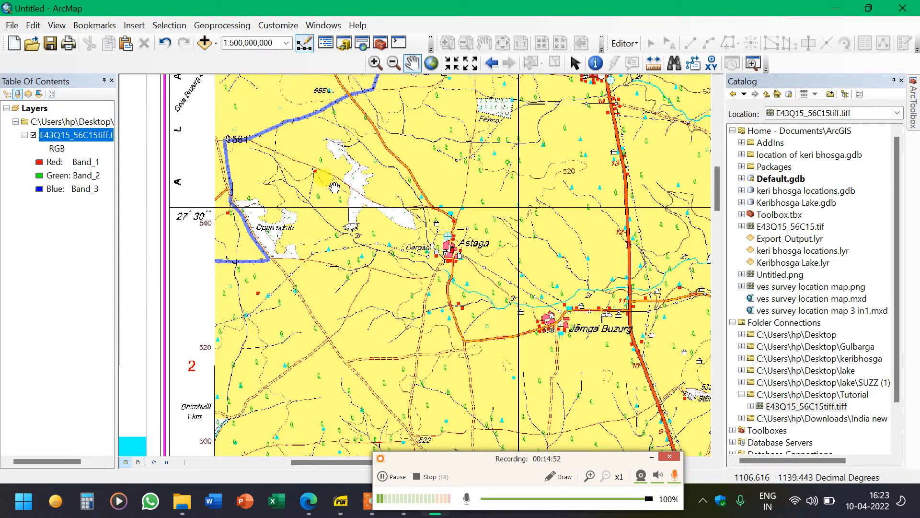
drag(353, 127, 357, 391)
drag(300, 195, 349, 290)
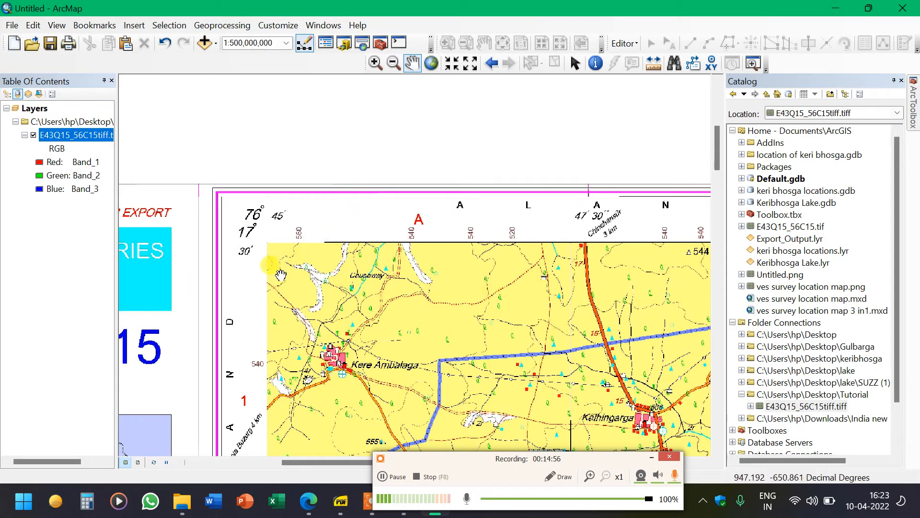
drag(432, 316, 334, 147)
drag(245, 97, 484, 314)
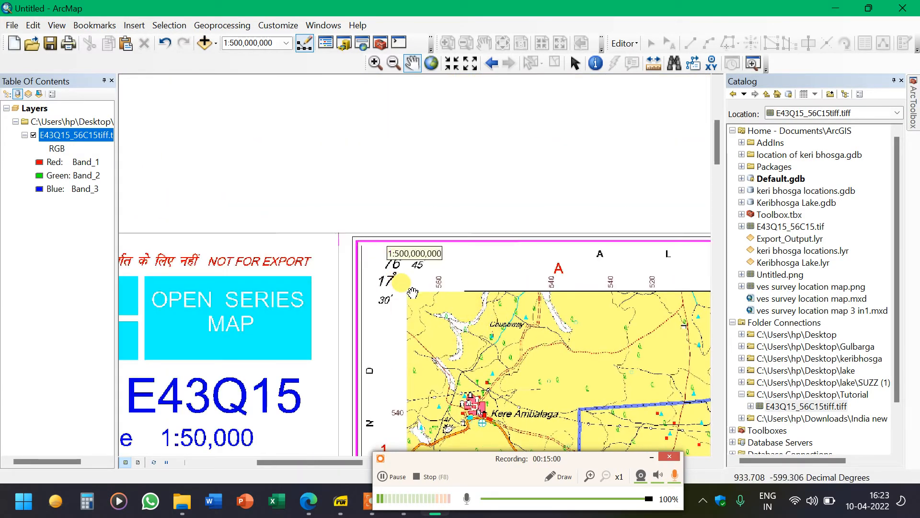
click(375, 63)
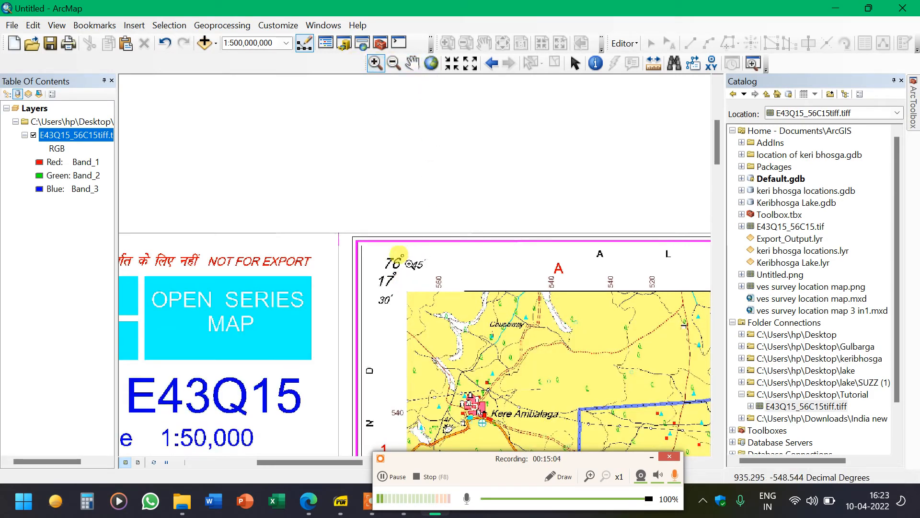
click(446, 319)
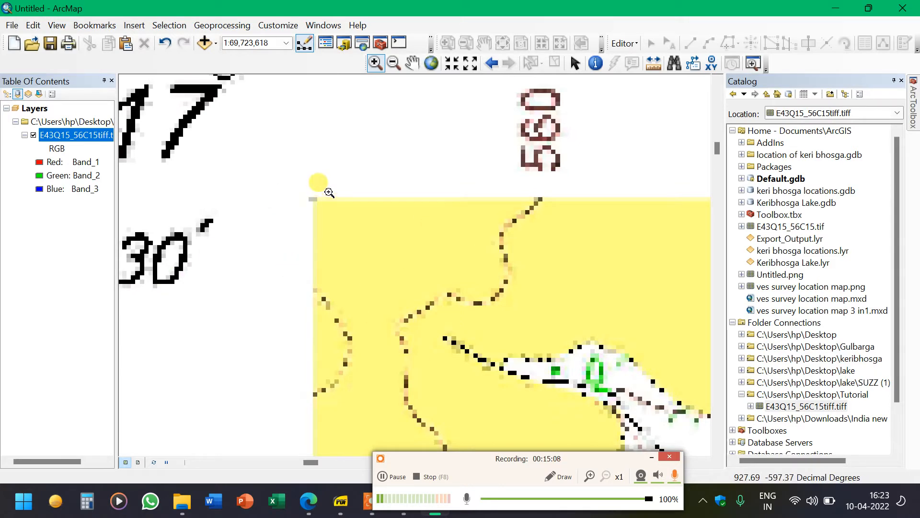
click(451, 64)
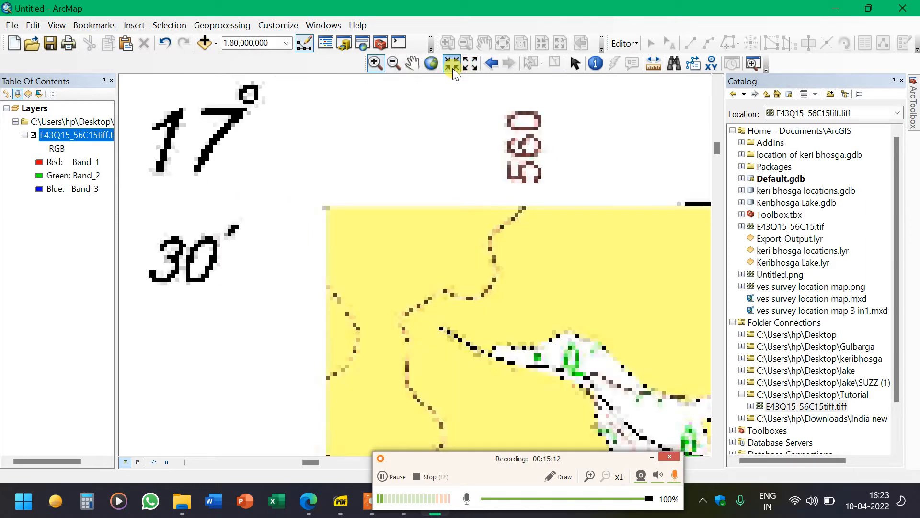
click(461, 66)
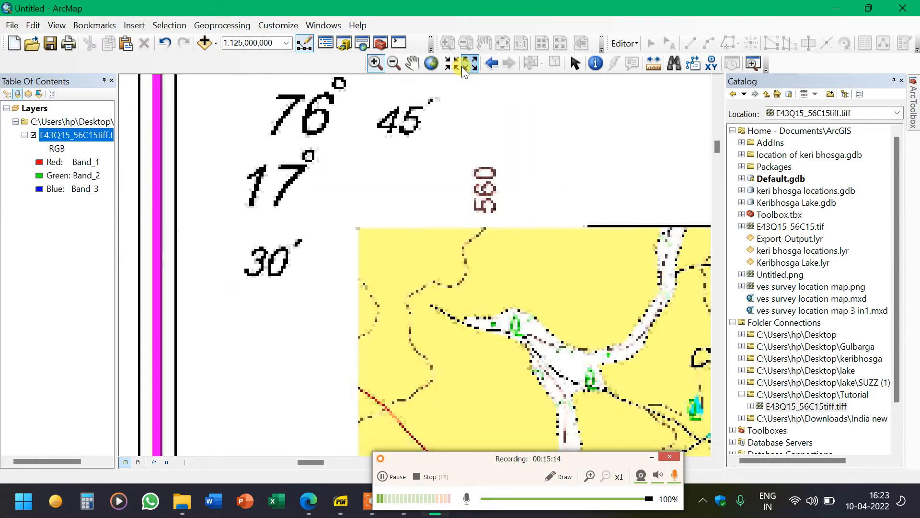
click(461, 66)
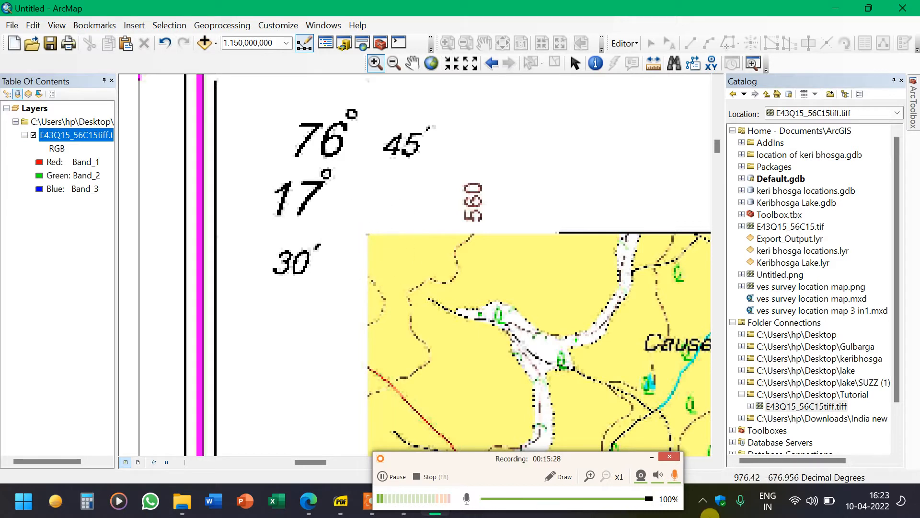
click(562, 475)
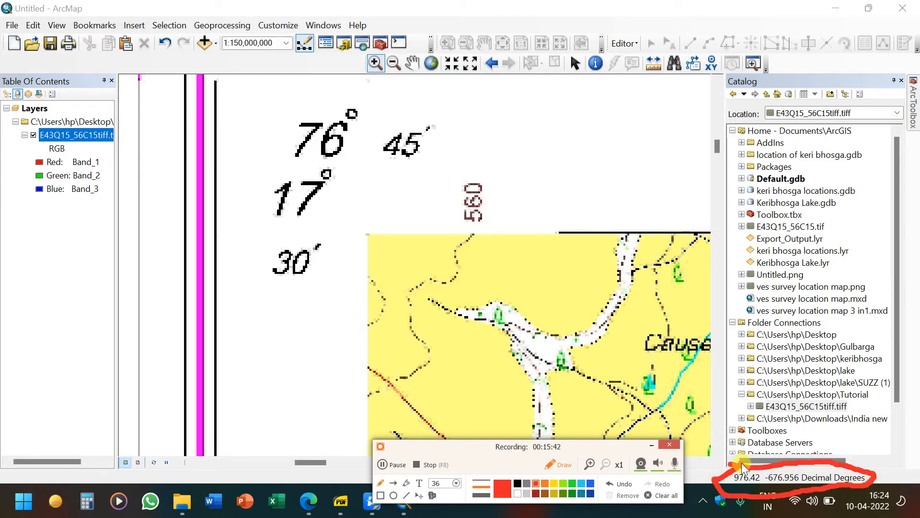
click(554, 462)
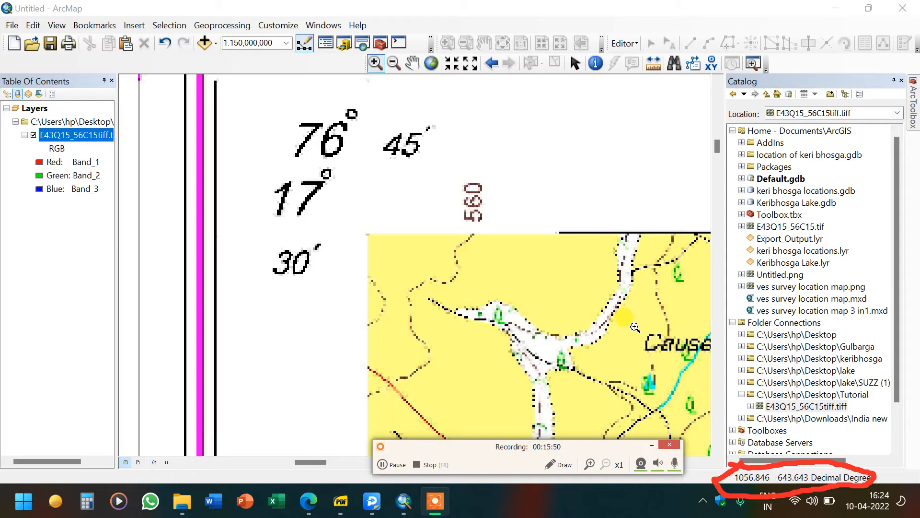
scroll(635, 327, up, 1)
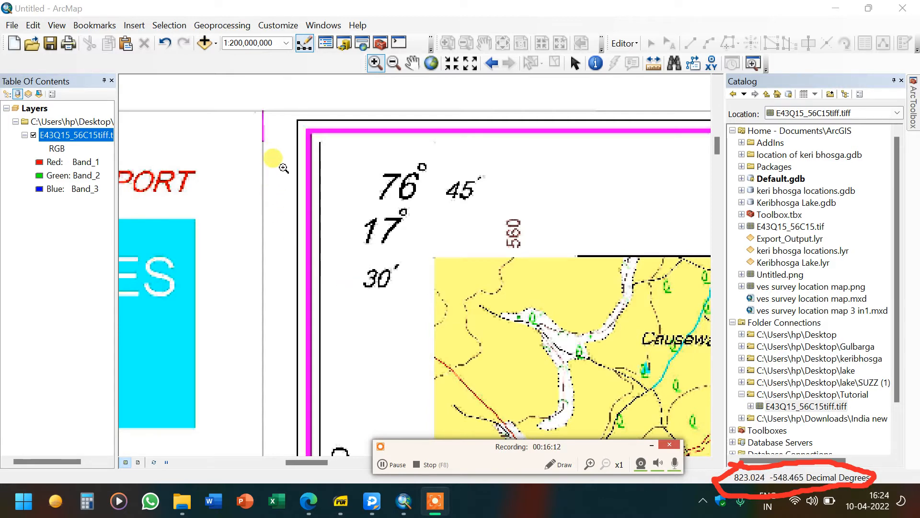
Turn on the Georeferencing toolbar
click(277, 26)
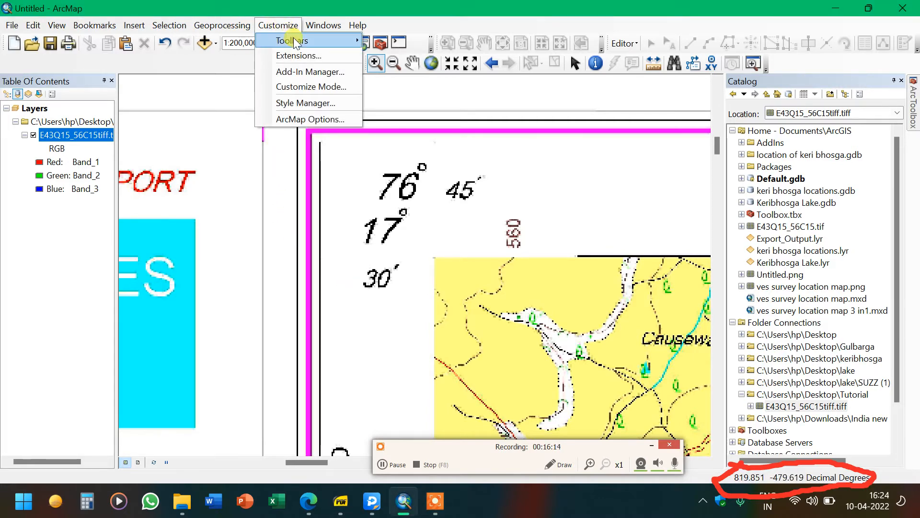
mouse_move(295, 38)
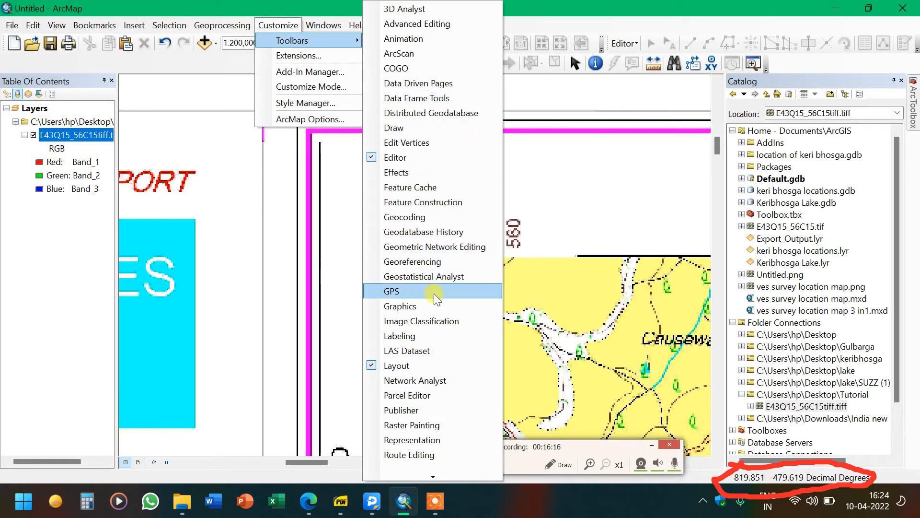
click(427, 262)
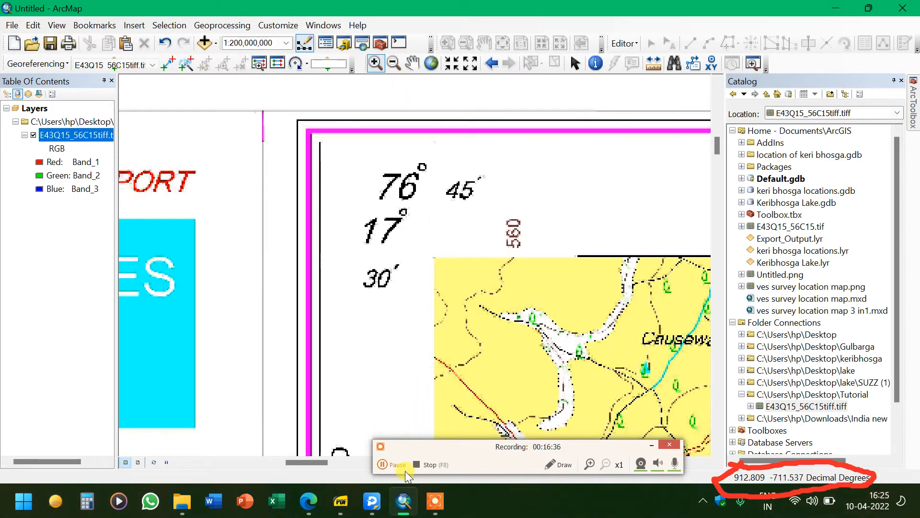
Pan to the toposheet's top-left corner and zoom out to inspect its latitude and longitude labels
click(405, 470)
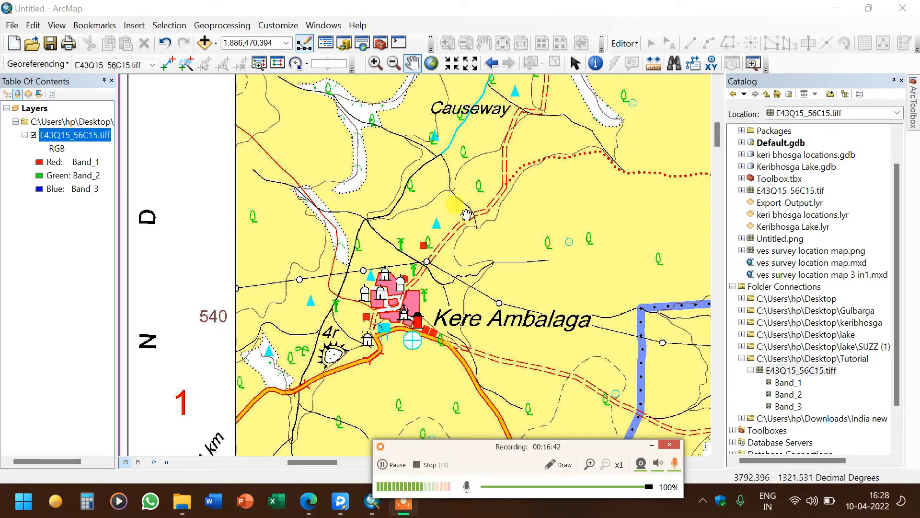
drag(284, 119, 347, 330)
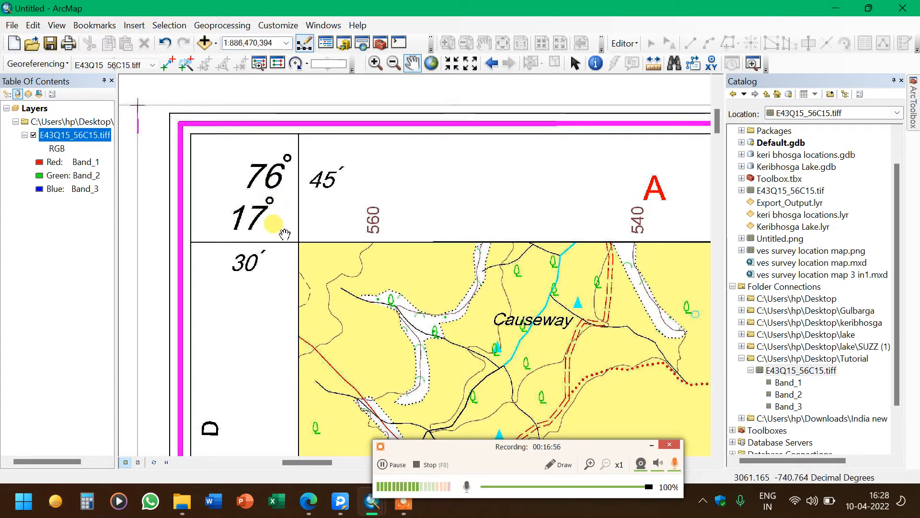
drag(293, 162, 292, 139)
click(394, 63)
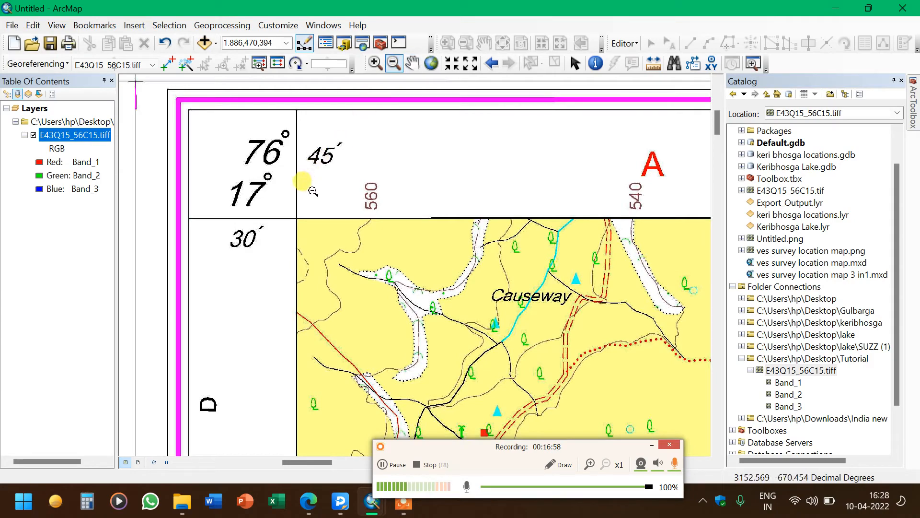
click(368, 279)
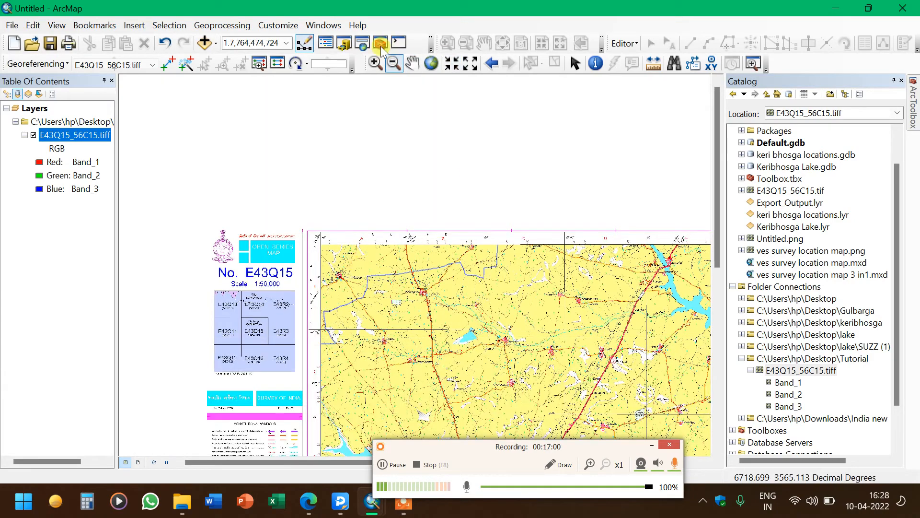
Pan across the whole toposheet to inspect its extent and marginal information
click(412, 63)
drag(512, 338, 340, 100)
drag(627, 446, 582, 321)
drag(603, 186, 577, 373)
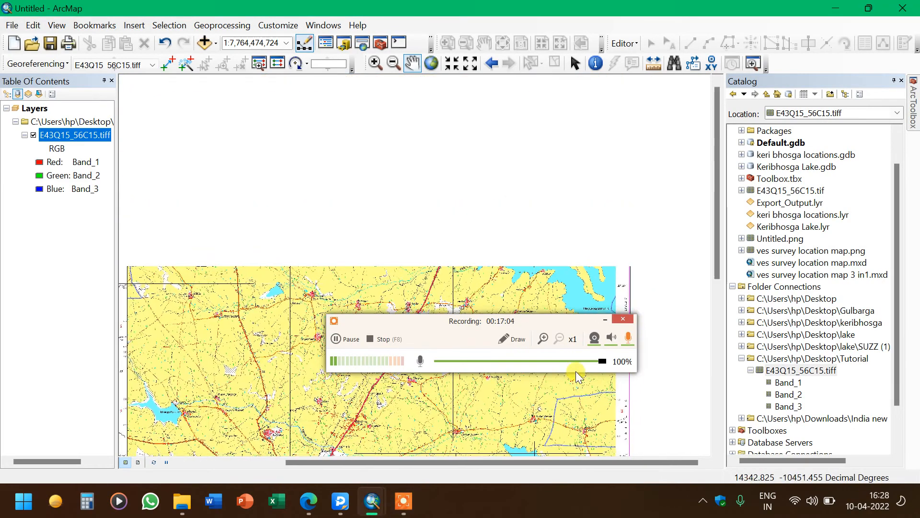
drag(520, 324, 570, 483)
drag(615, 189, 426, 289)
drag(226, 336, 383, 82)
drag(530, 444, 536, 351)
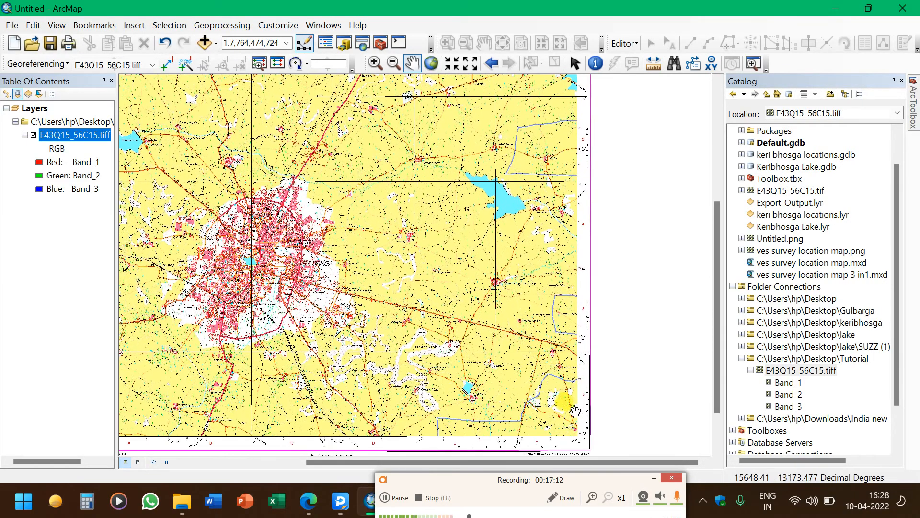
drag(463, 375, 746, 259)
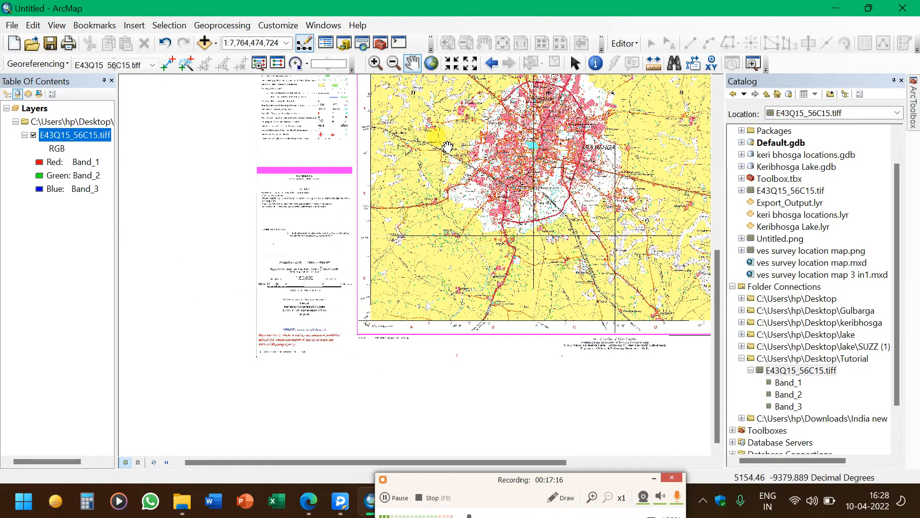
drag(433, 161, 450, 300)
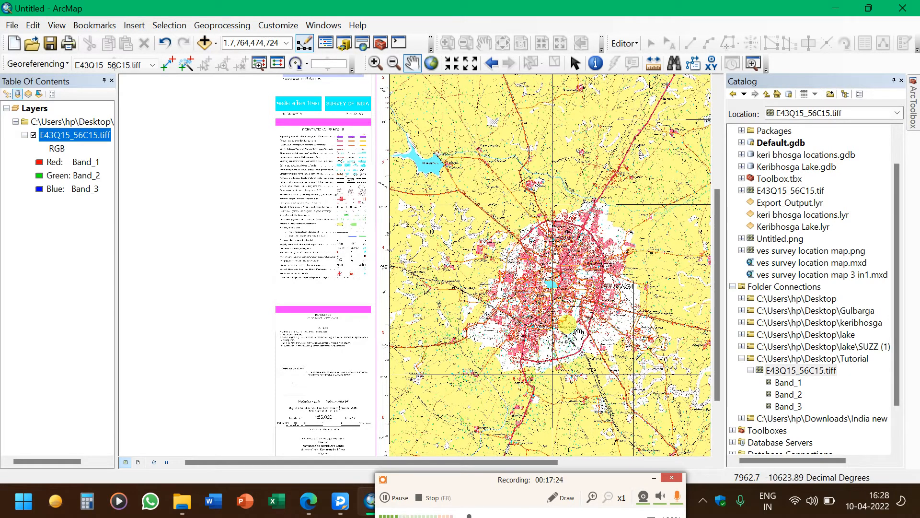
Zoom into the map and pan along its top edge back to the top-left corner coordinates
click(375, 63)
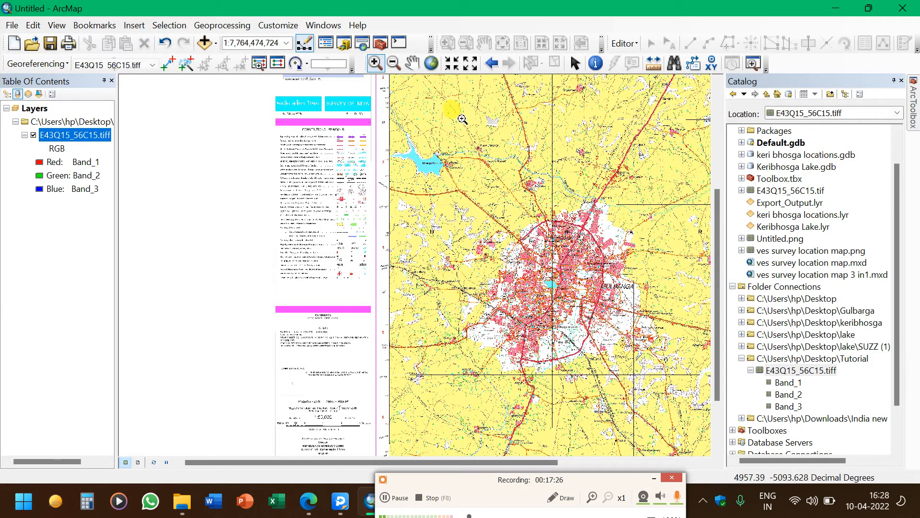
drag(462, 120, 544, 186)
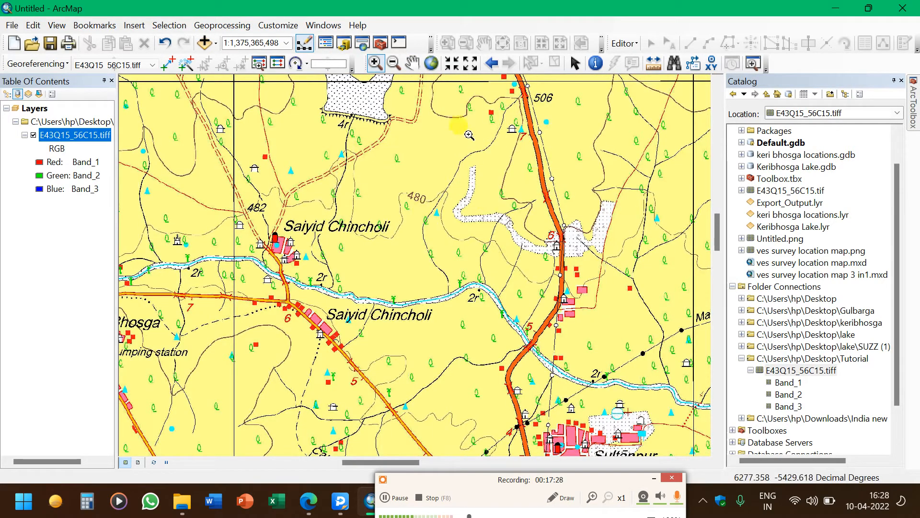
click(412, 63)
drag(424, 159, 381, 280)
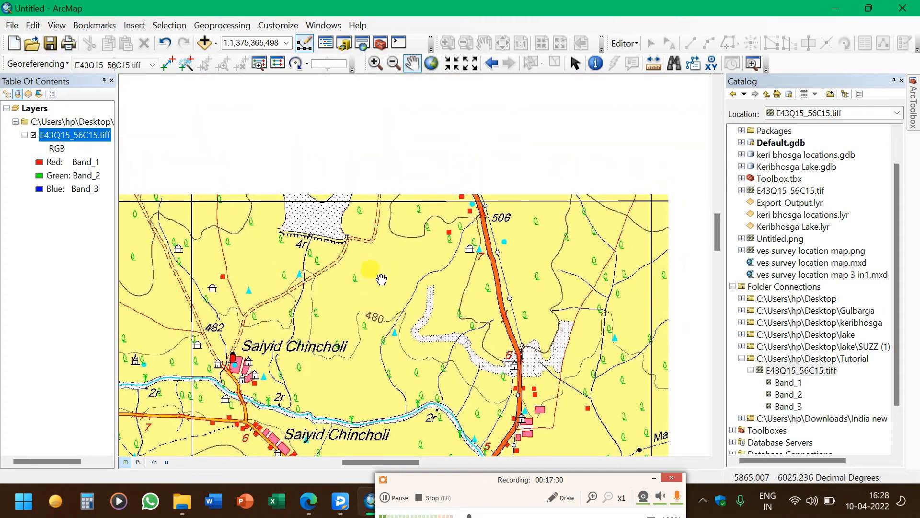
drag(656, 257, 580, 418)
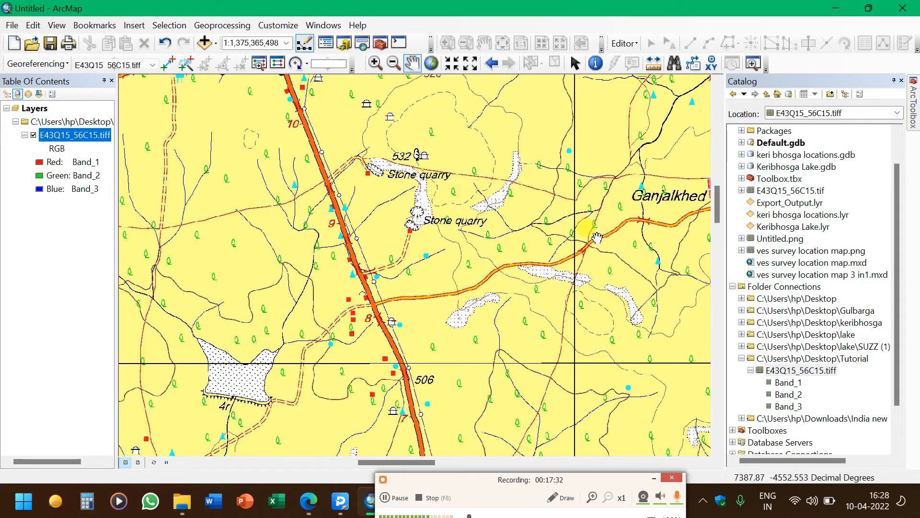
drag(591, 218, 633, 497)
drag(621, 356, 601, 514)
drag(508, 204, 555, 291)
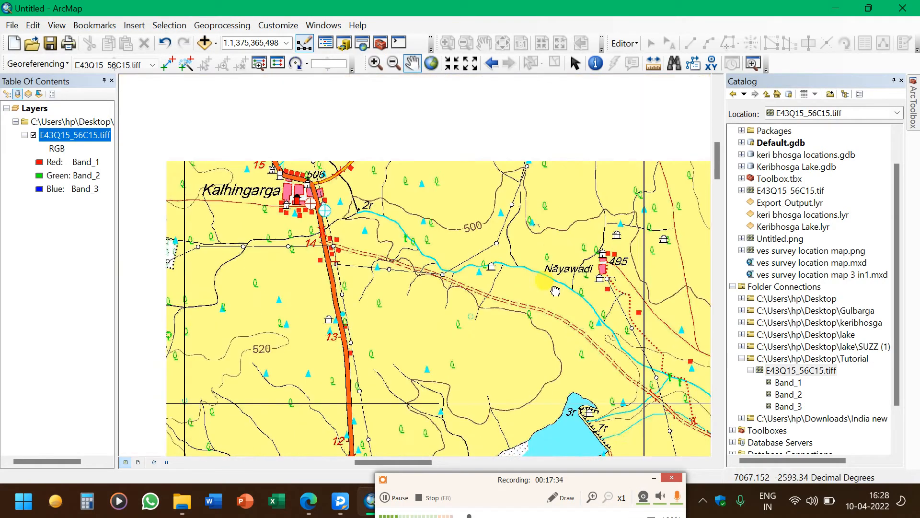
drag(475, 170, 380, 426)
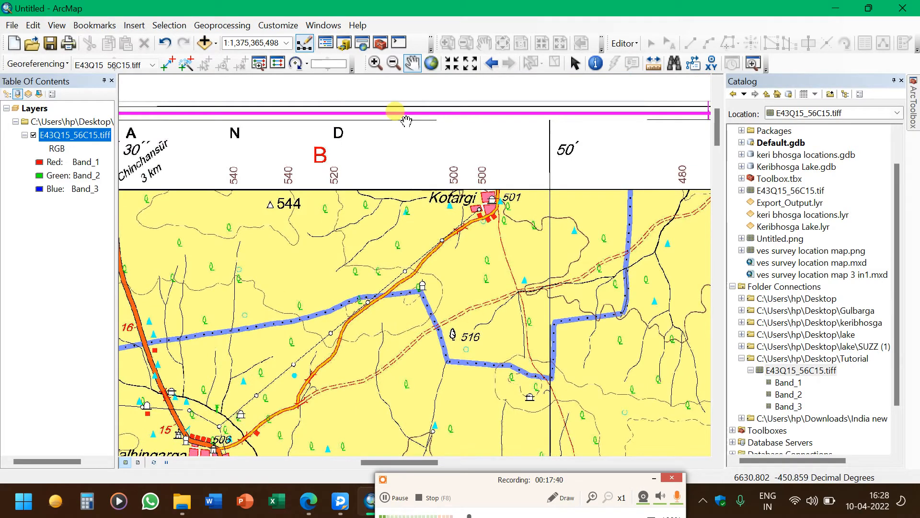
drag(195, 304, 449, 303)
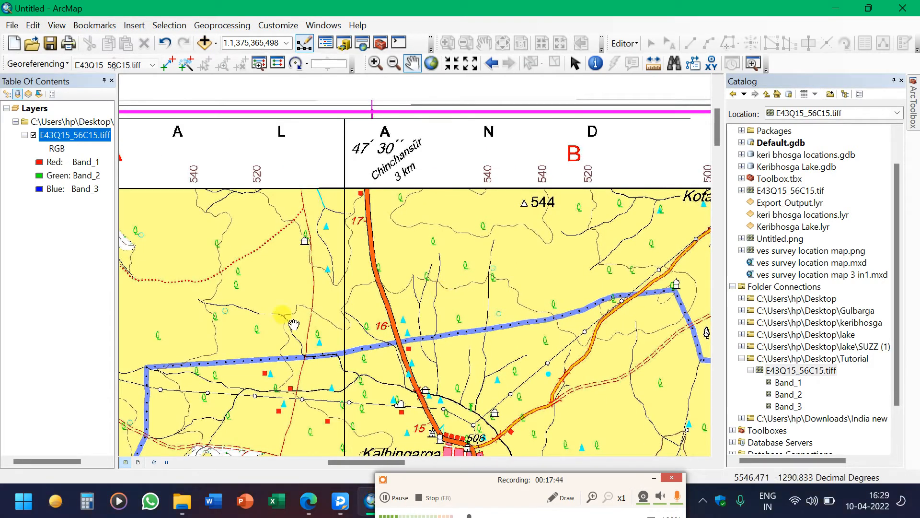
drag(193, 370, 409, 353)
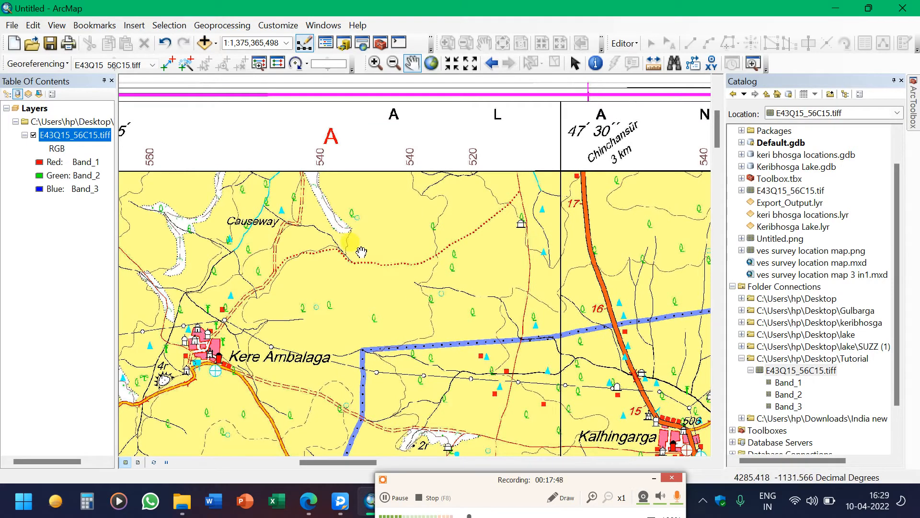
drag(222, 328, 407, 324)
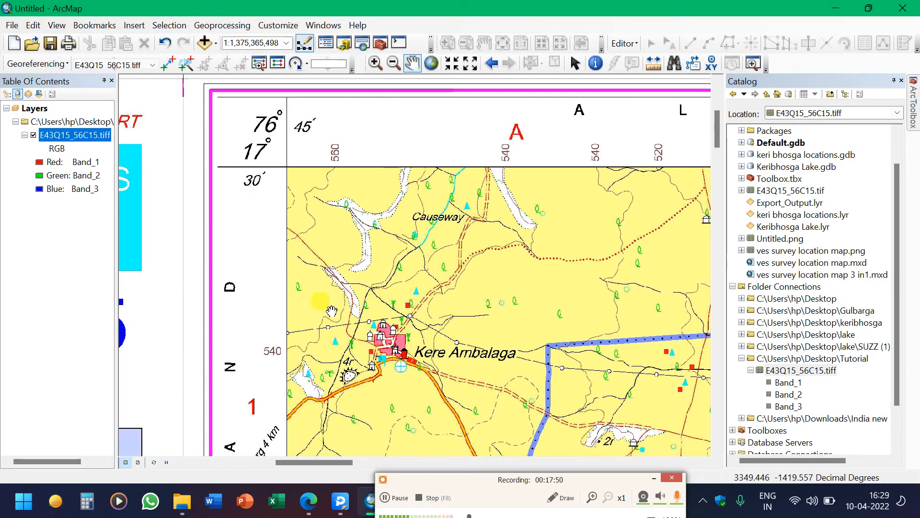
Pan down the toposheet's left margin to inspect the latitude labels along its edge
drag(357, 305, 409, 232)
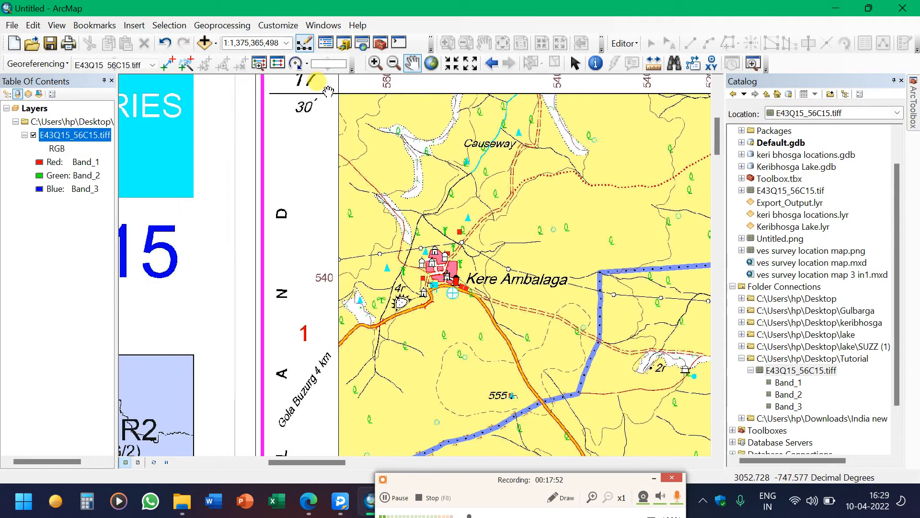
drag(370, 283, 373, 295)
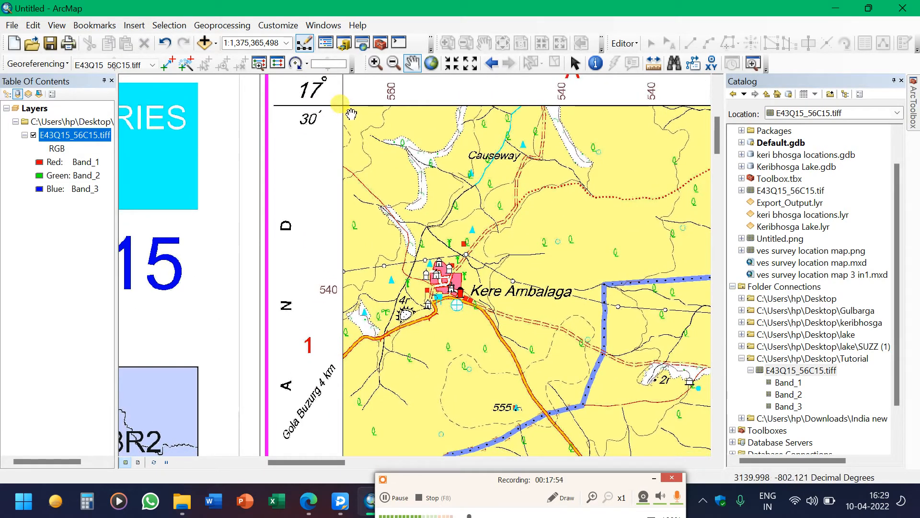
drag(382, 335, 412, 175)
drag(399, 232, 422, 130)
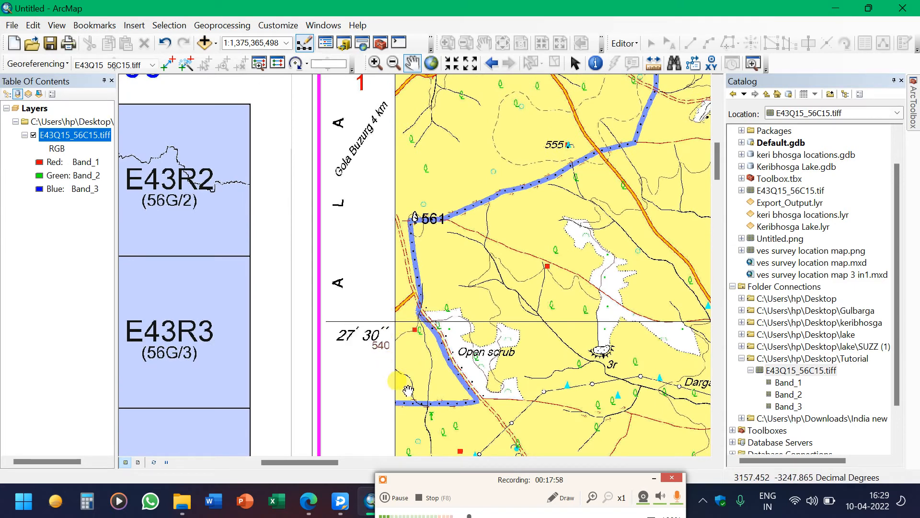
drag(408, 387, 456, 99)
drag(424, 295, 477, 76)
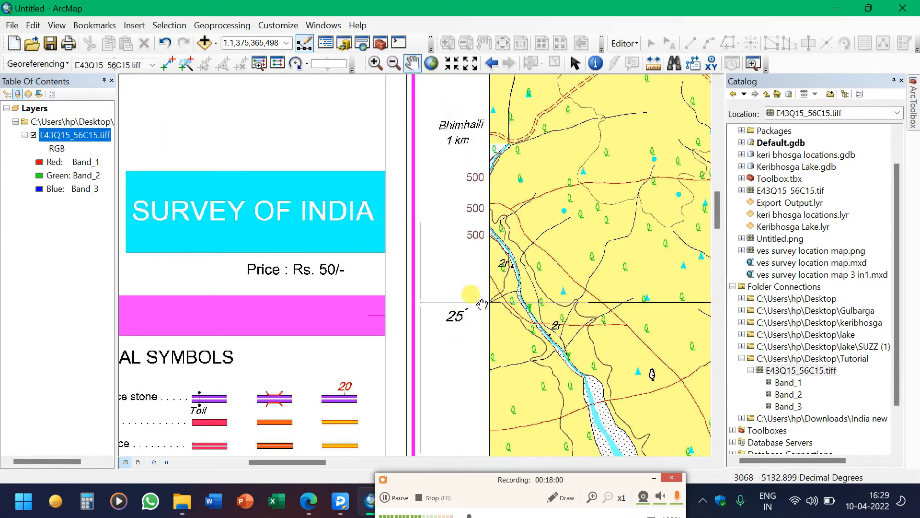
drag(541, 182, 452, 427)
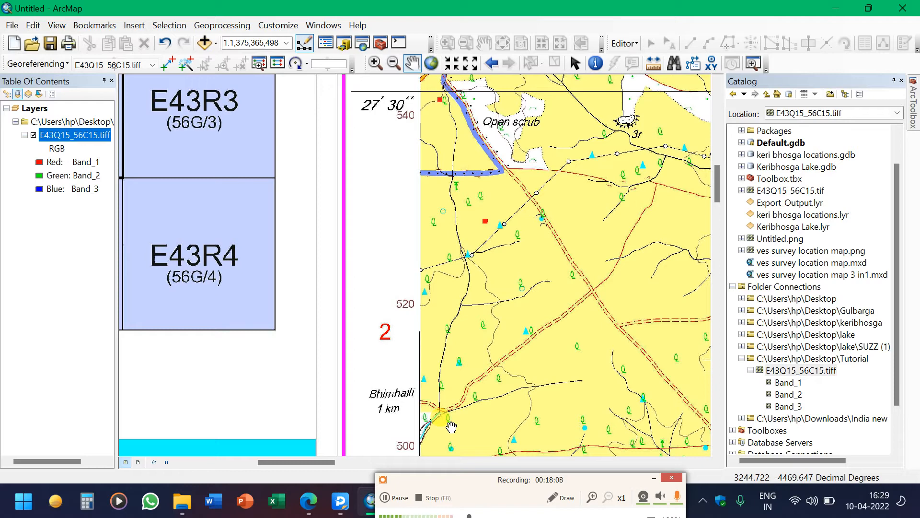
drag(505, 131, 512, 323)
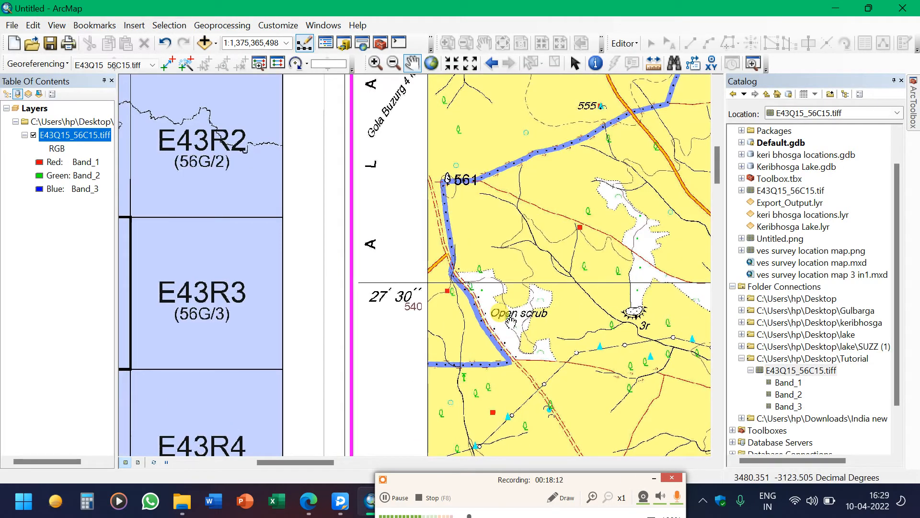
drag(548, 168, 537, 283)
drag(472, 168, 441, 315)
drag(478, 159, 471, 341)
drag(555, 382, 366, 151)
drag(573, 338, 555, 303)
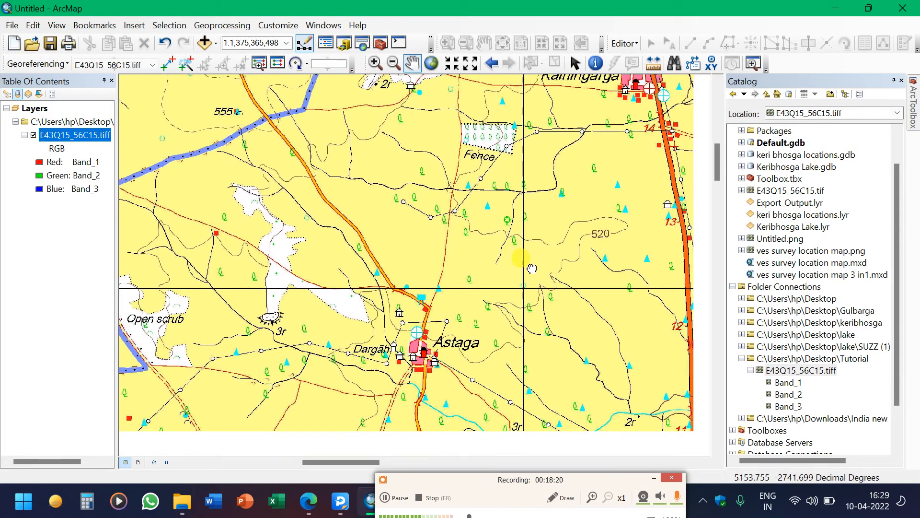
Pan across the map to its top edge and back to the top-left corner coordinates
drag(603, 153, 621, 393)
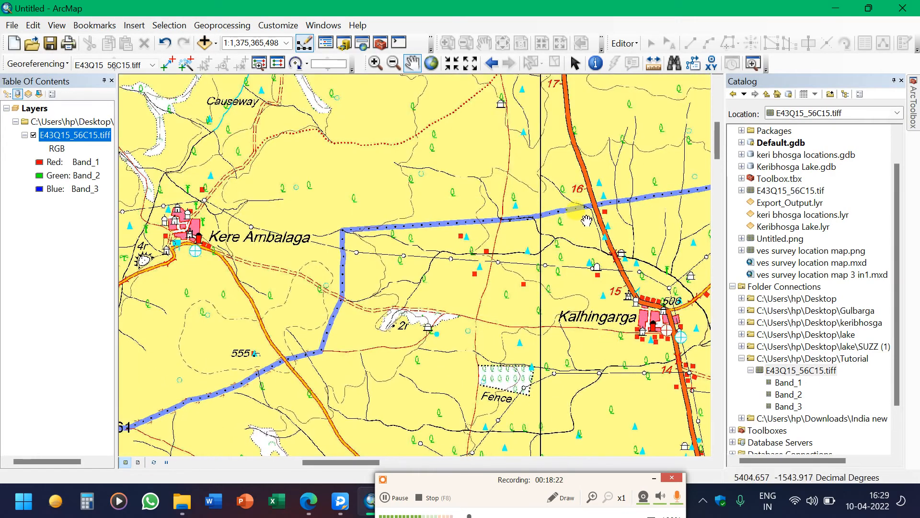
drag(567, 92, 585, 264)
drag(587, 181, 616, 257)
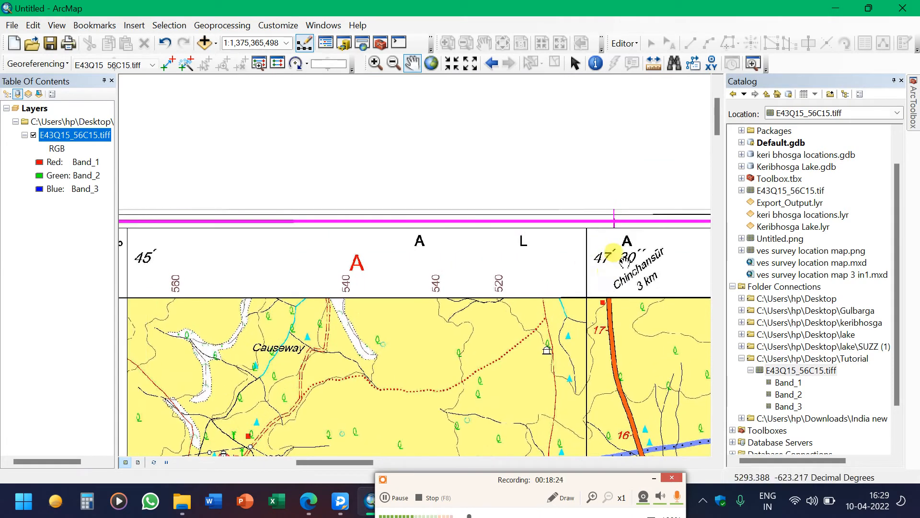
drag(520, 263, 702, 277)
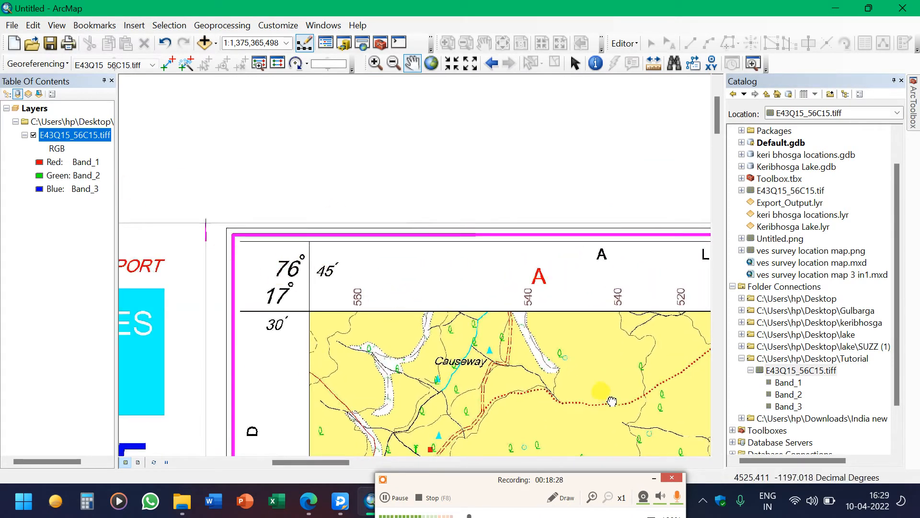
drag(602, 401, 302, 207)
drag(559, 257, 671, 54)
drag(561, 345, 595, 223)
drag(171, 173, 473, 189)
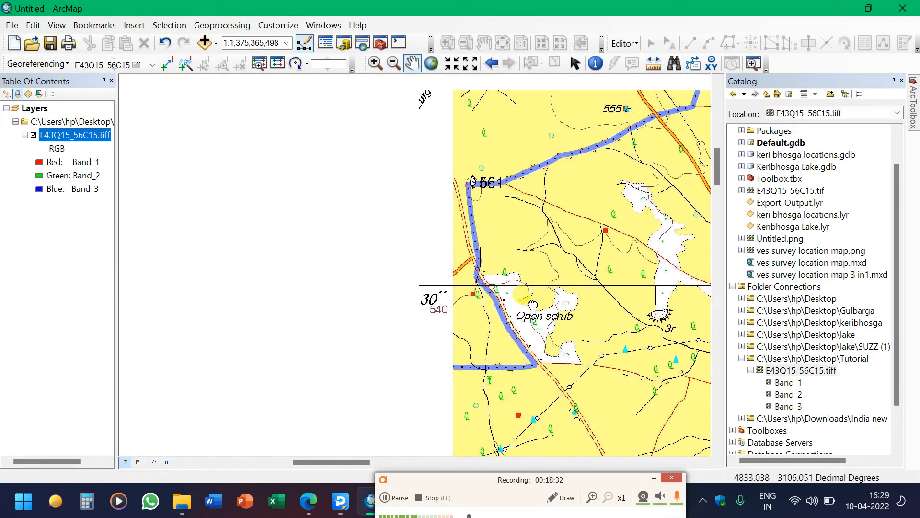
drag(510, 229, 549, 516)
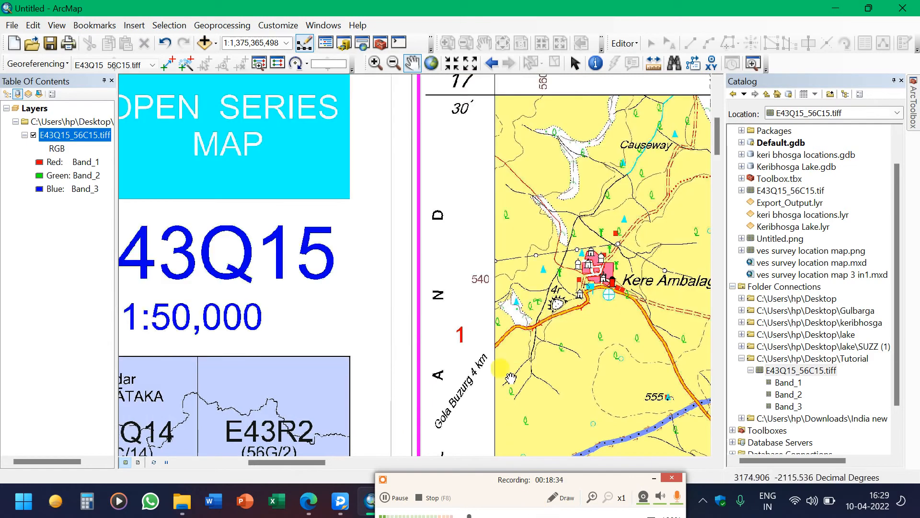
drag(546, 405, 584, 190)
drag(521, 330, 528, 298)
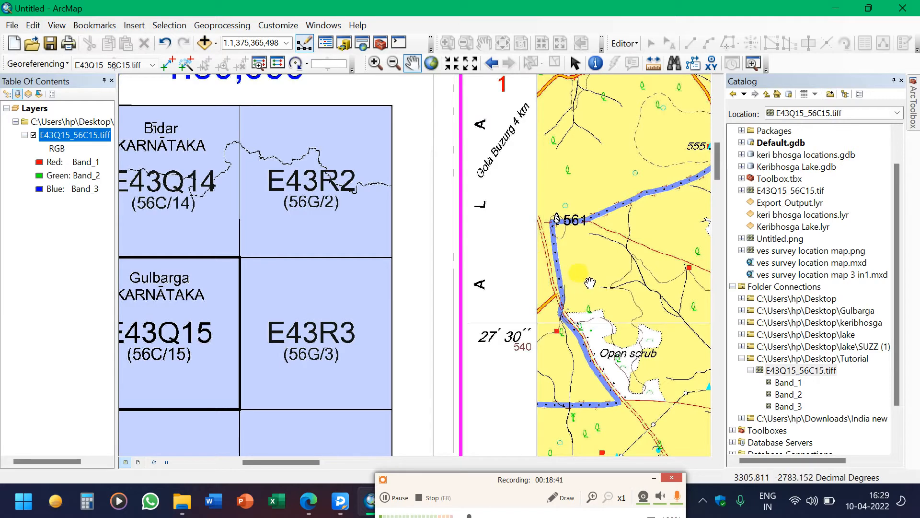
drag(589, 283, 324, 337)
drag(490, 294, 276, 286)
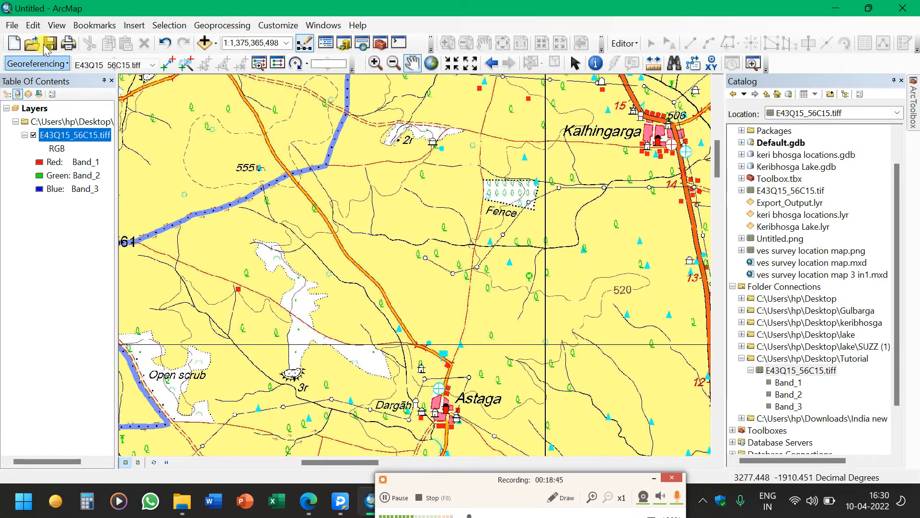
drag(165, 138, 527, 510)
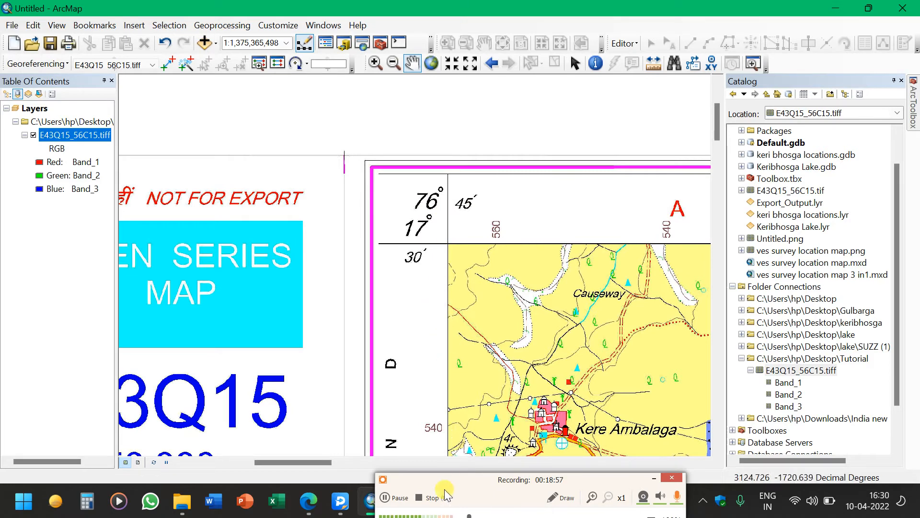
drag(445, 493, 485, 421)
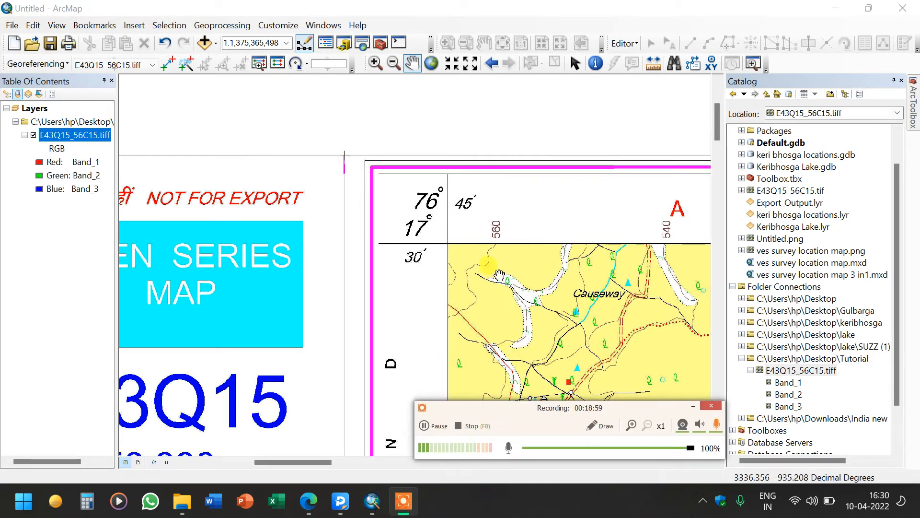
click(435, 426)
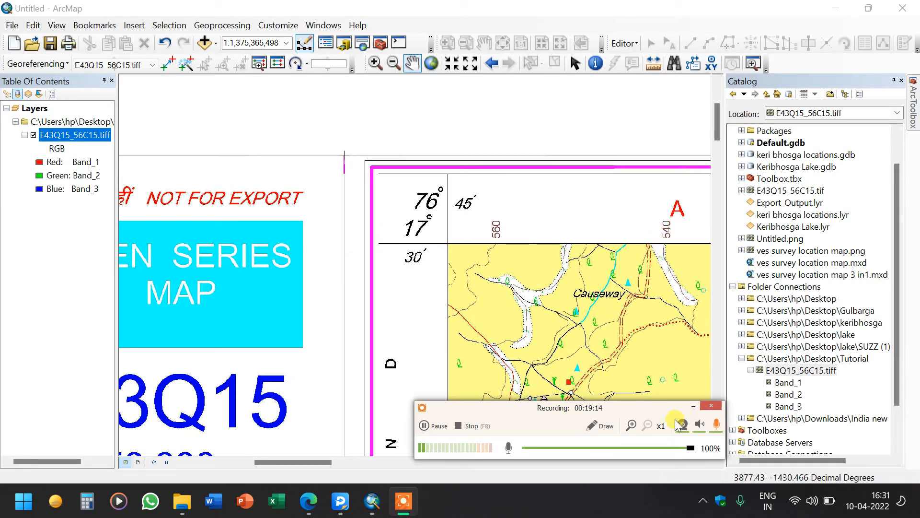
click(599, 427)
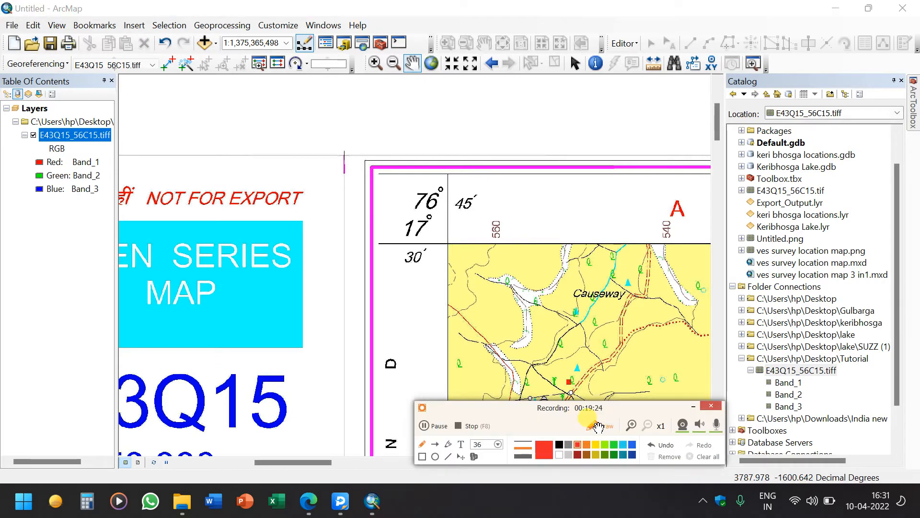
click(716, 425)
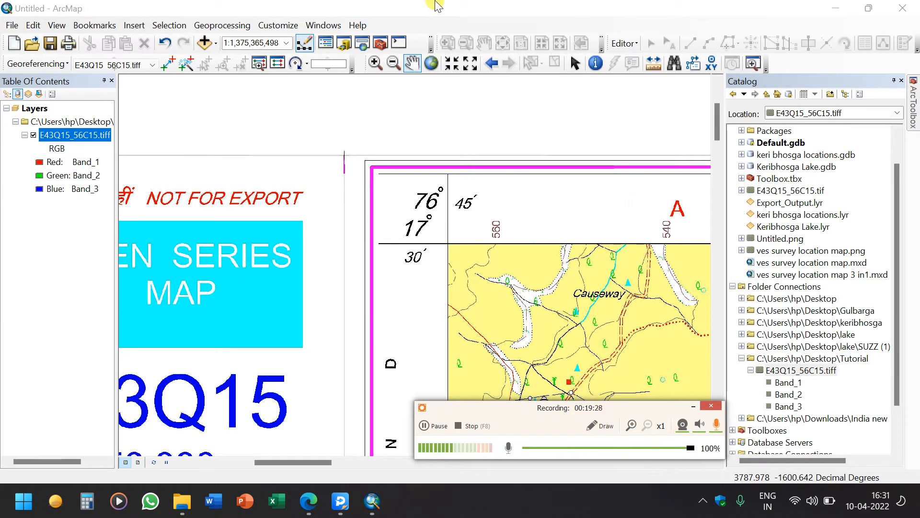
drag(274, 184, 321, 191)
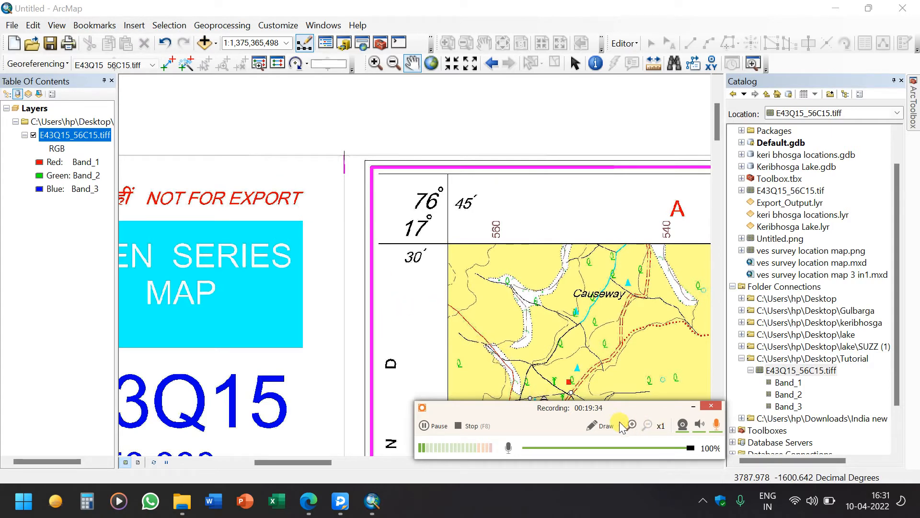
click(603, 426)
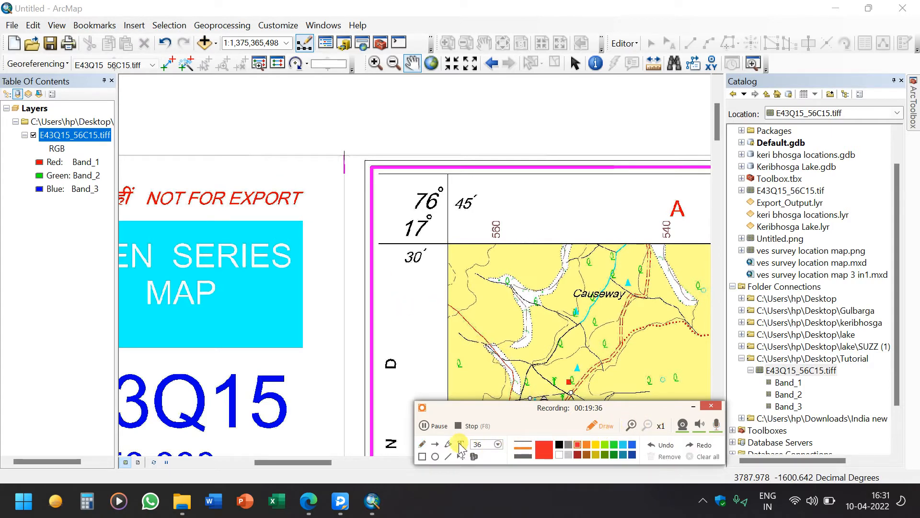
click(715, 428)
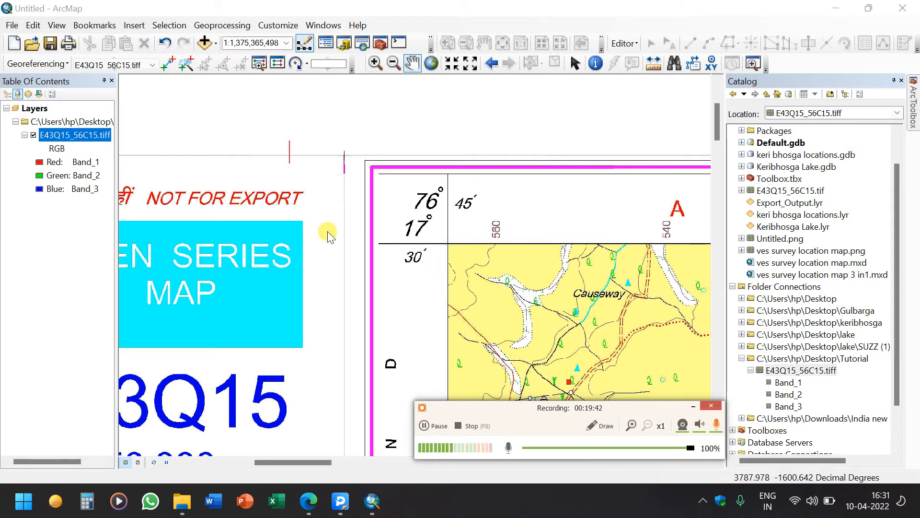
text(degree+minutes/60)
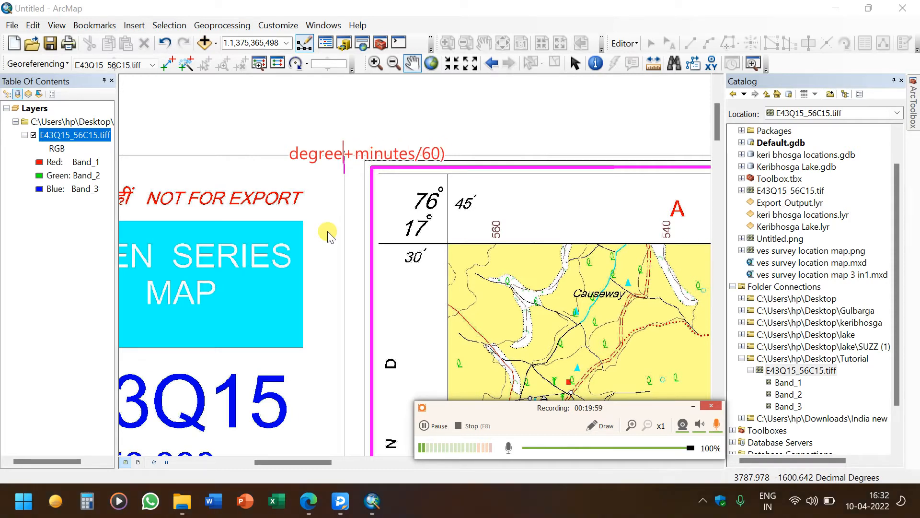
text(()
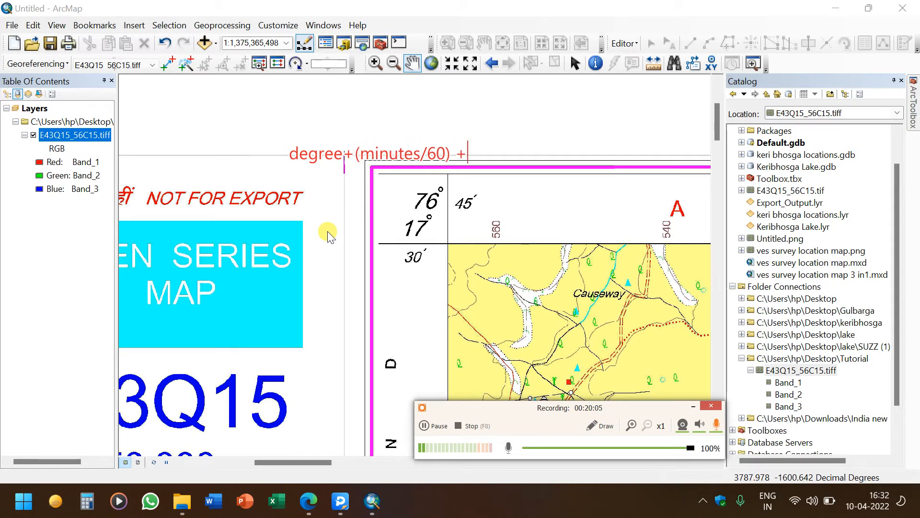
text( seconds)
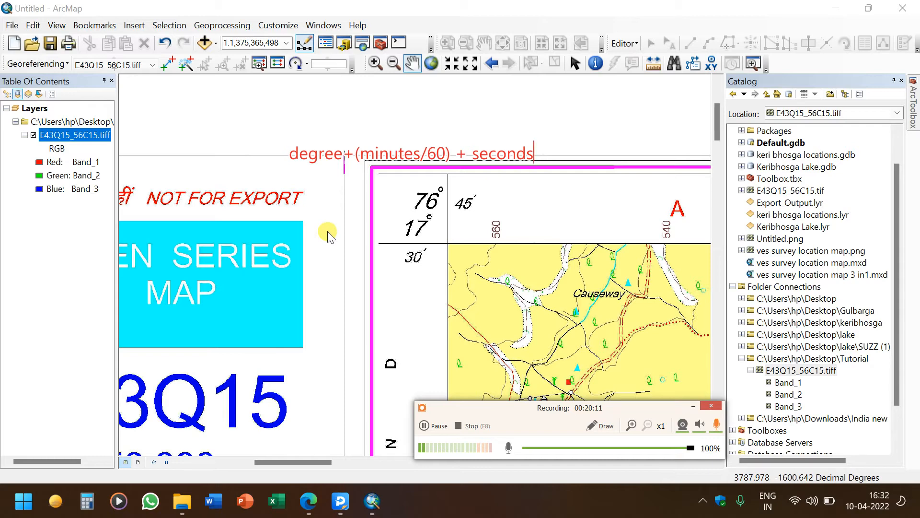
text(/)
text(36500)
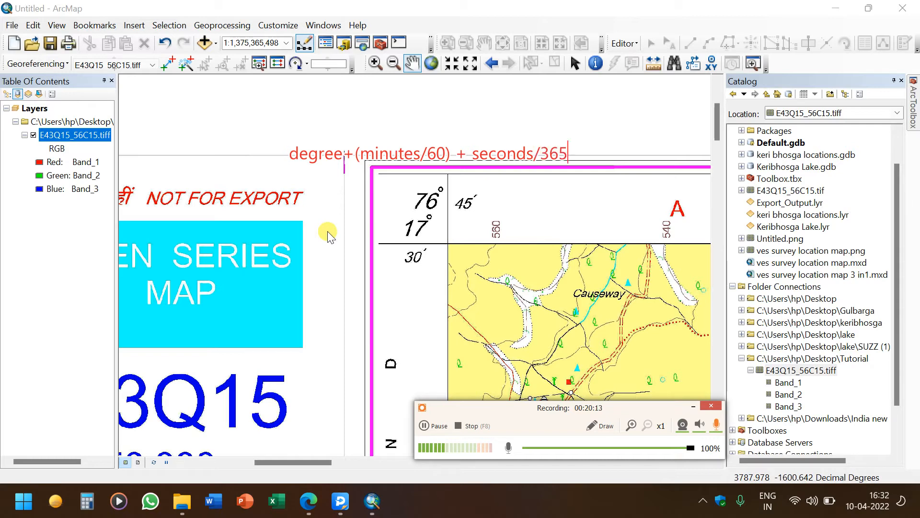
key(BackSpace)
key(BackSpace)
text(00)
key(BackSpace)
key(BackSpace)
key(BackSpace)
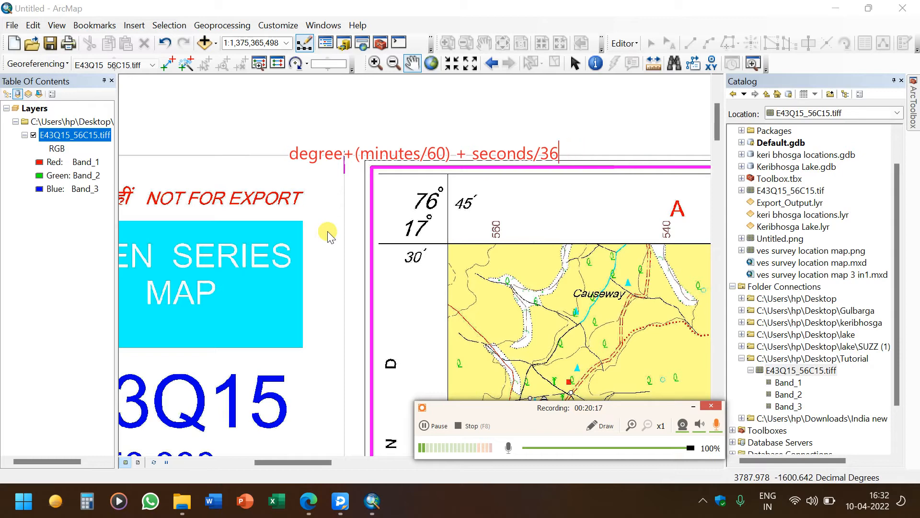
text(00)
key(Left)
key(Left)
key(Left)
key(Left)
text(()
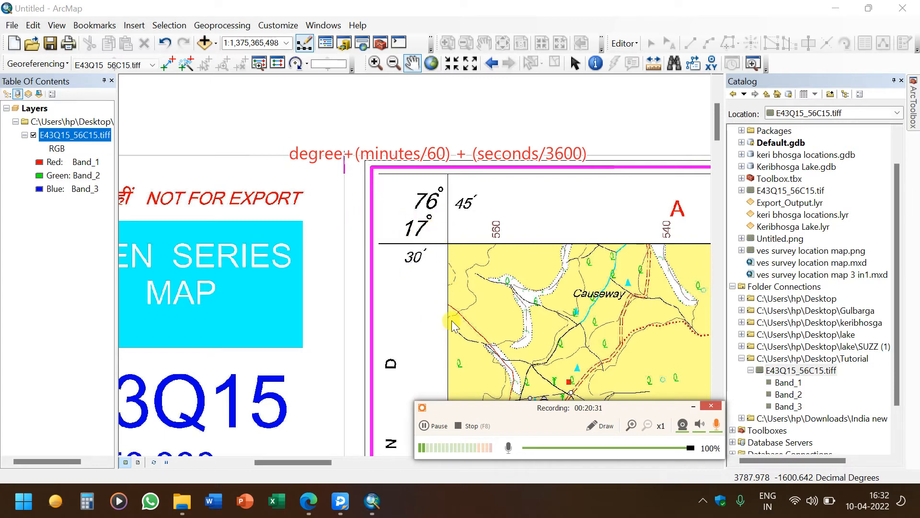
click(591, 426)
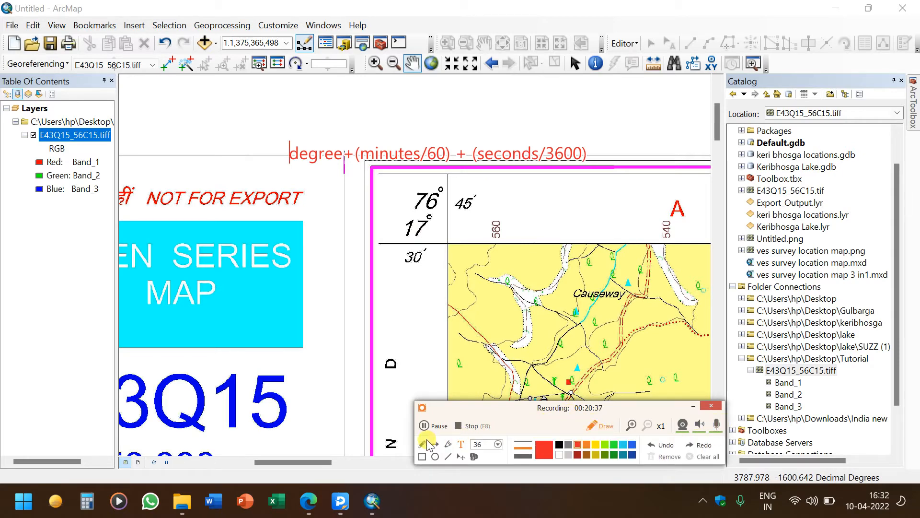
click(426, 442)
click(715, 426)
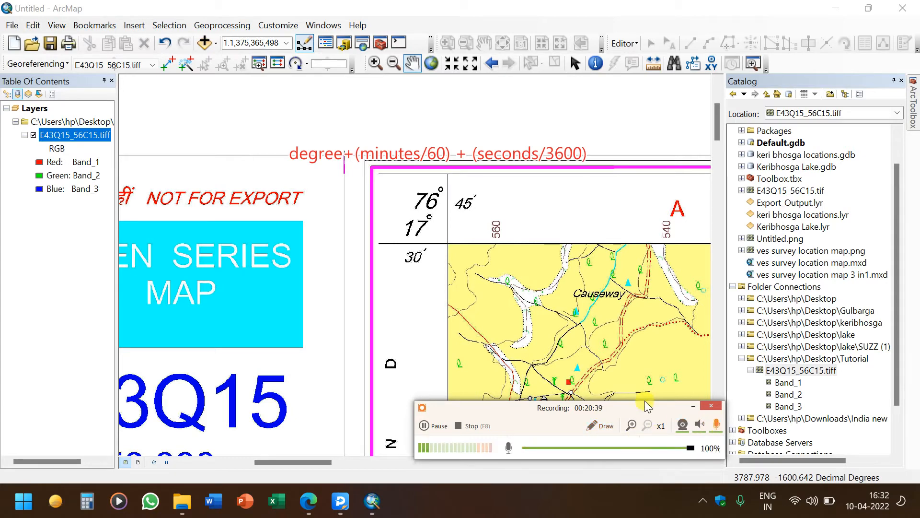
mouse_move(397, 279)
mouse_down()
mouse_move(406, 318)
mouse_move(431, 286)
mouse_move(440, 309)
mouse_move(434, 339)
mouse_up()
drag(425, 308, 456, 306)
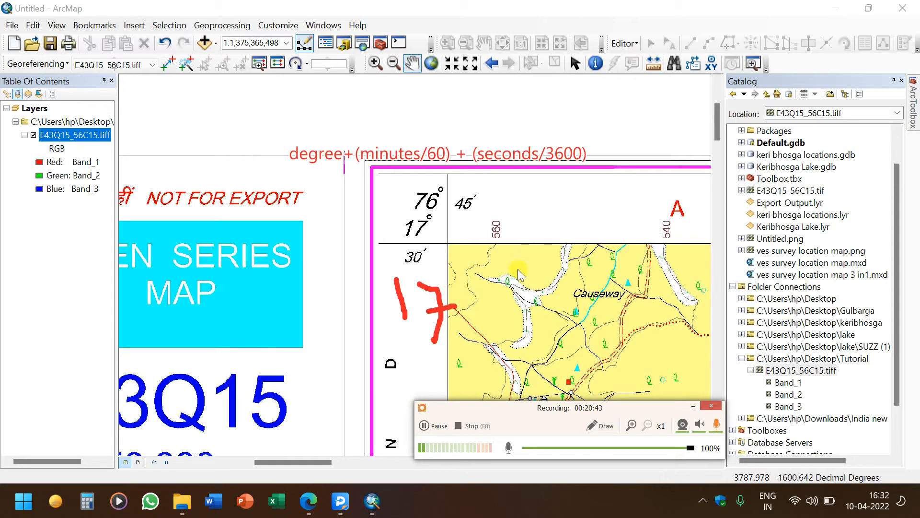
drag(508, 287, 508, 333)
drag(473, 298, 532, 312)
mouse_move(582, 248)
mouse_down()
mouse_move(611, 263)
mouse_move(573, 293)
mouse_move(609, 311)
mouse_move(578, 324)
mouse_up()
mouse_move(667, 272)
mouse_down()
mouse_move(655, 318)
mouse_move(678, 288)
mouse_move(665, 274)
mouse_up()
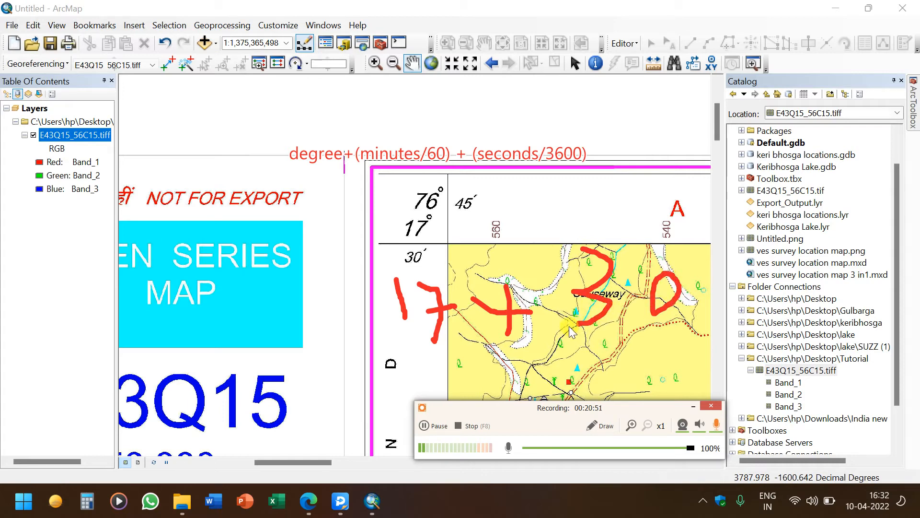
drag(568, 326, 693, 337)
mouse_move(608, 346)
mouse_down()
mouse_move(595, 383)
mouse_move(637, 359)
mouse_up()
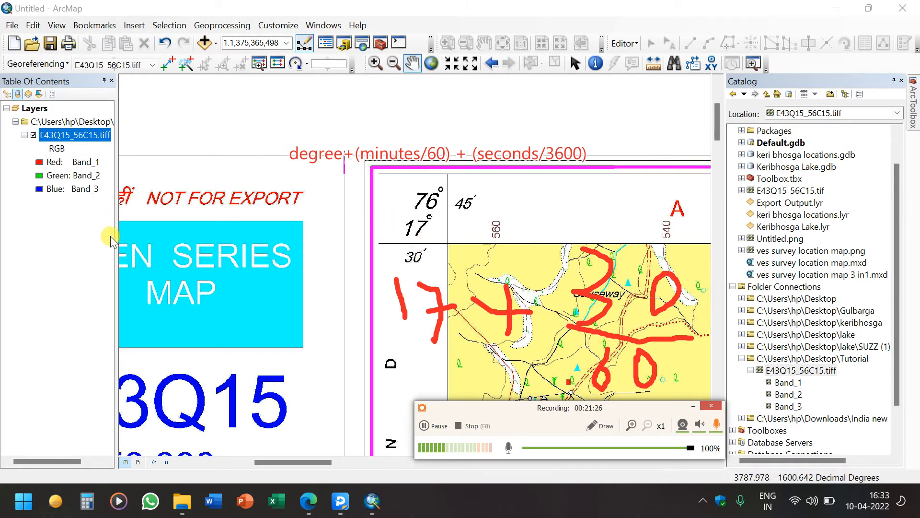
drag(86, 229, 134, 260)
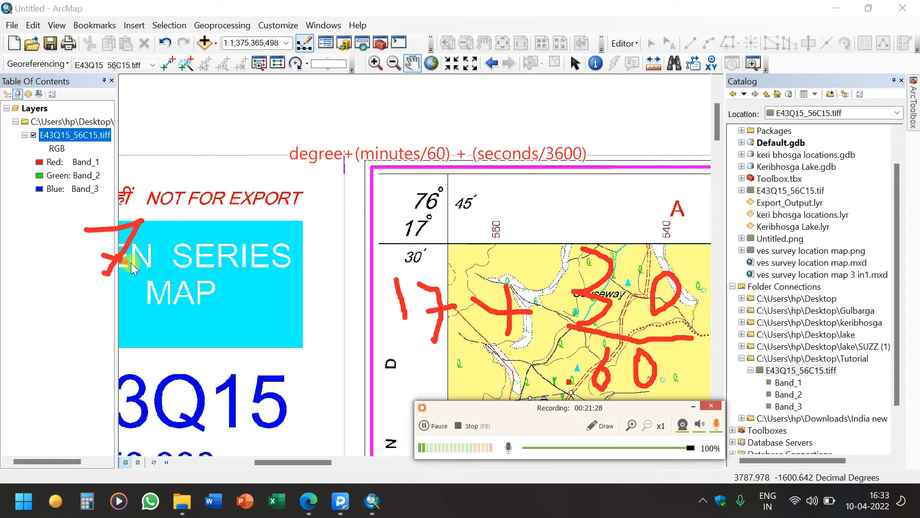
mouse_move(168, 219)
mouse_down()
mouse_move(193, 287)
mouse_move(166, 252)
mouse_up()
drag(215, 221, 205, 292)
mouse_move(197, 245)
mouse_down()
mouse_move(237, 248)
mouse_move(256, 214)
mouse_move(242, 249)
mouse_move(287, 247)
mouse_up()
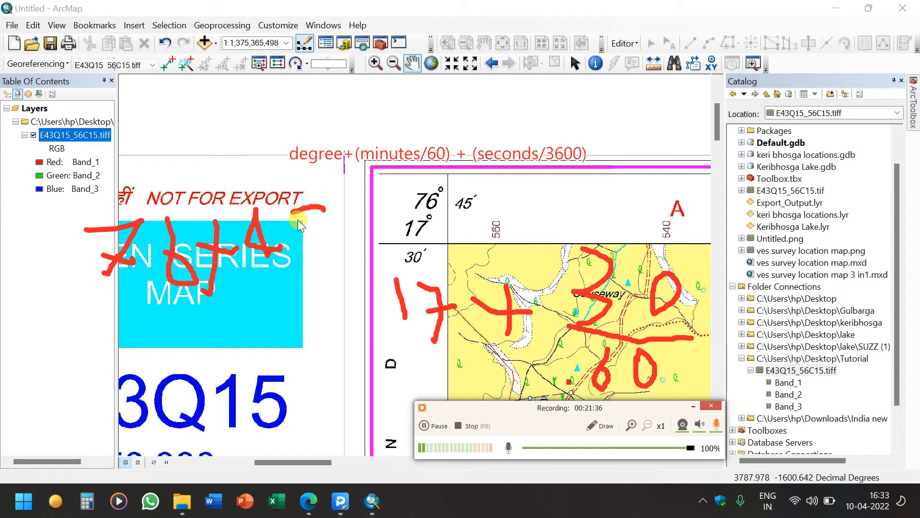
drag(229, 277, 320, 287)
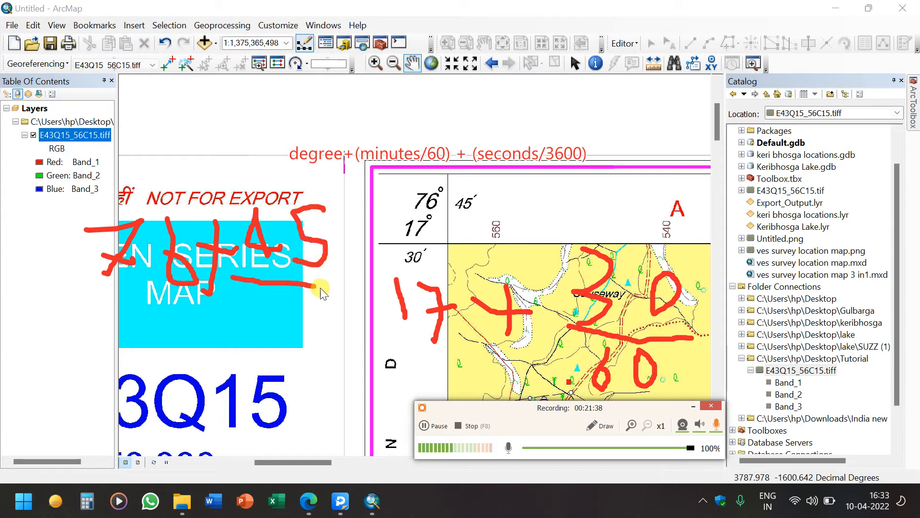
mouse_move(248, 336)
mouse_down()
mouse_move(270, 318)
mouse_move(322, 314)
mouse_move(317, 338)
mouse_move(318, 308)
mouse_up()
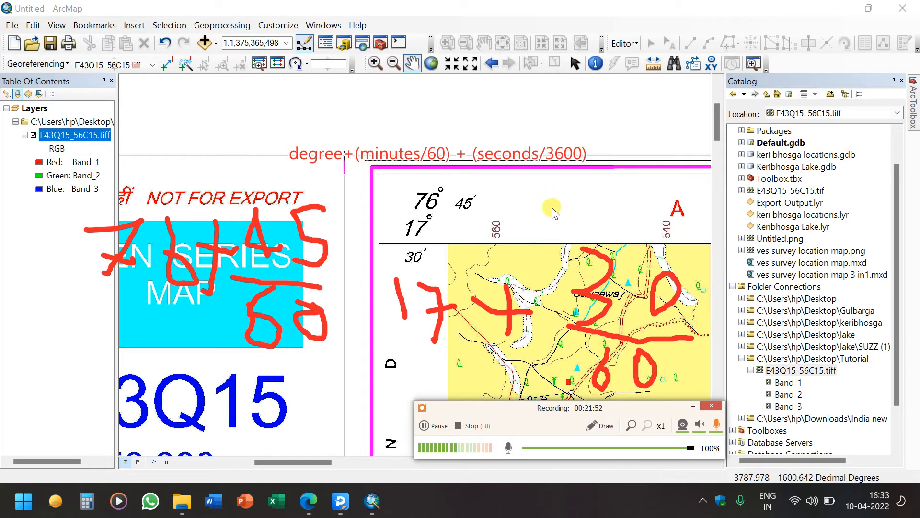
click(605, 429)
click(688, 459)
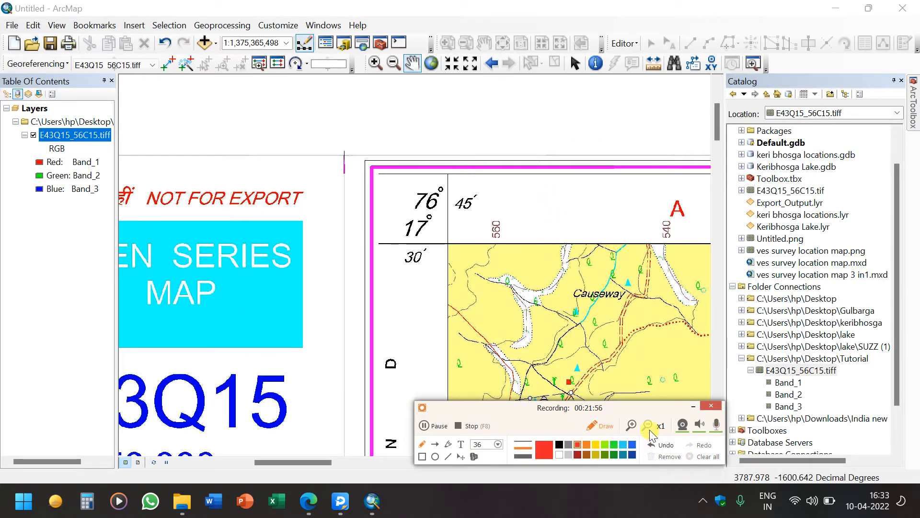
click(605, 426)
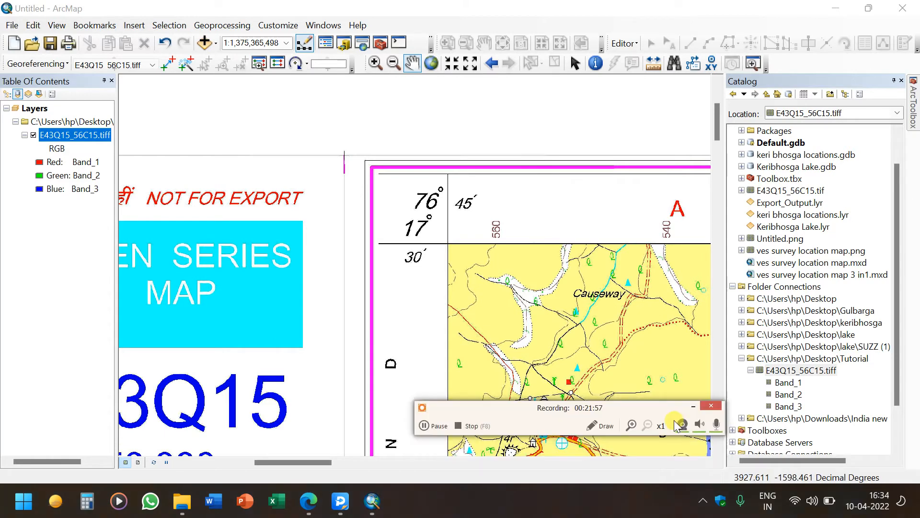
click(716, 424)
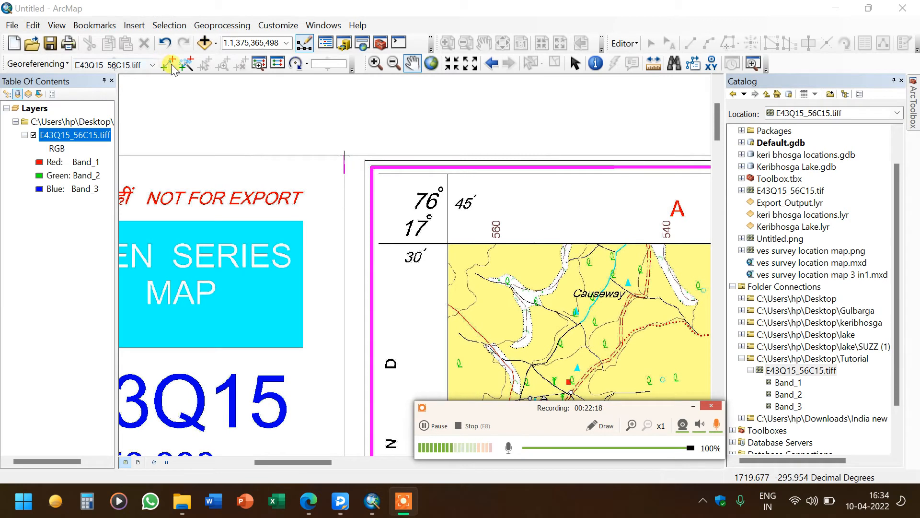
Zoom deep into the top-left corner grid intersection and place the first control point exactly on it
key(ctrl)
key(ctrl)
key(ctrl)
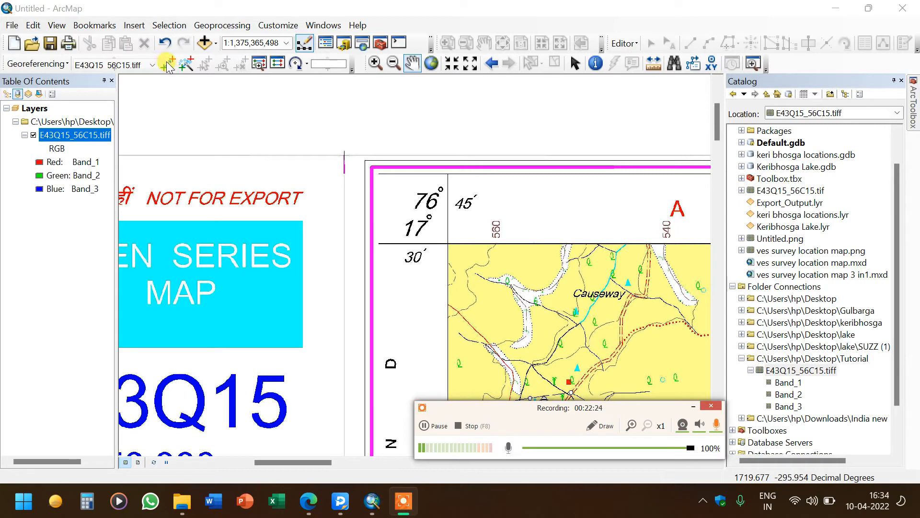
click(167, 63)
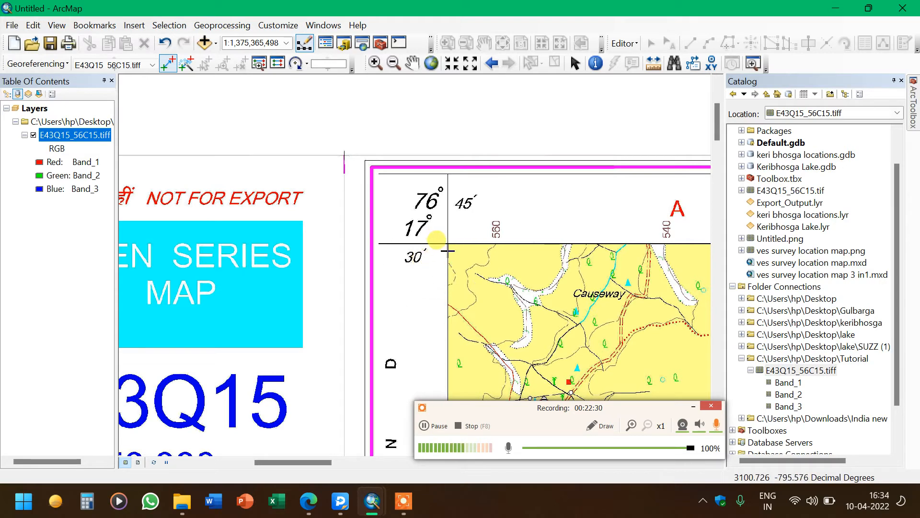
scroll(448, 249, down, 4)
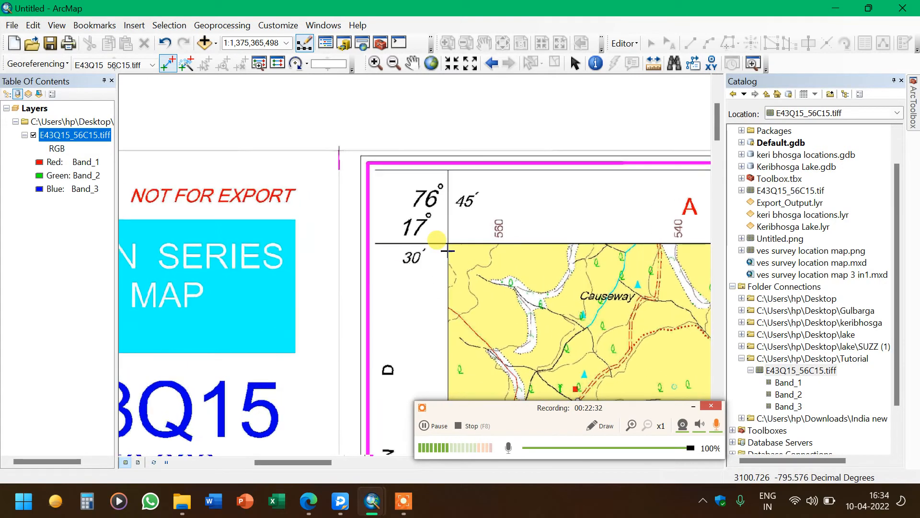
scroll(447, 250, down, 4)
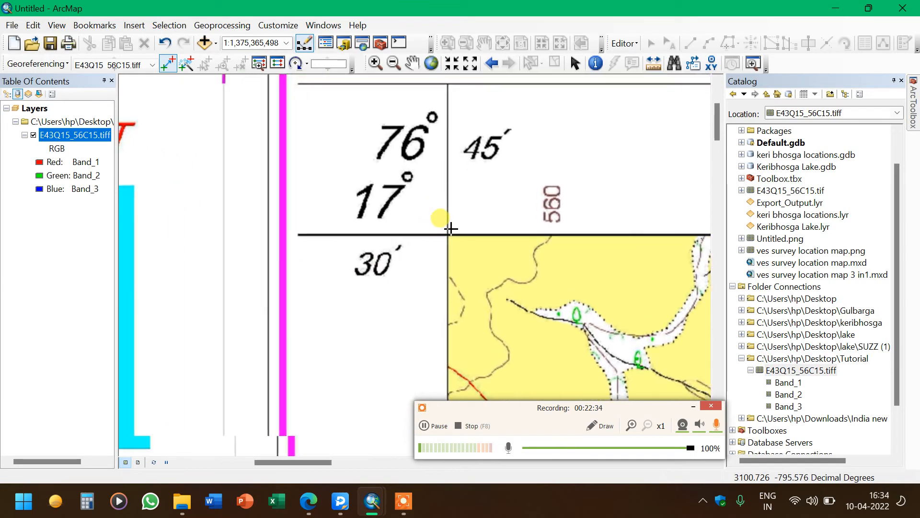
scroll(450, 228, down, 4)
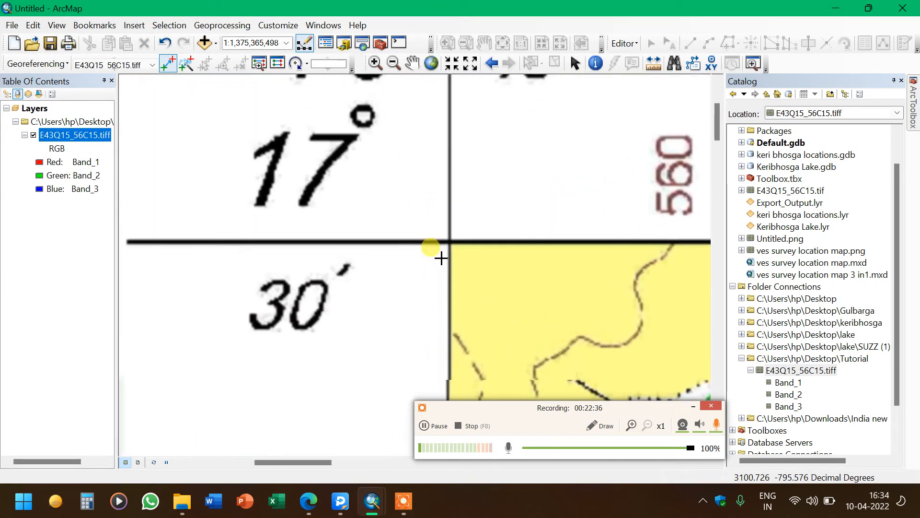
scroll(451, 237, down, 4)
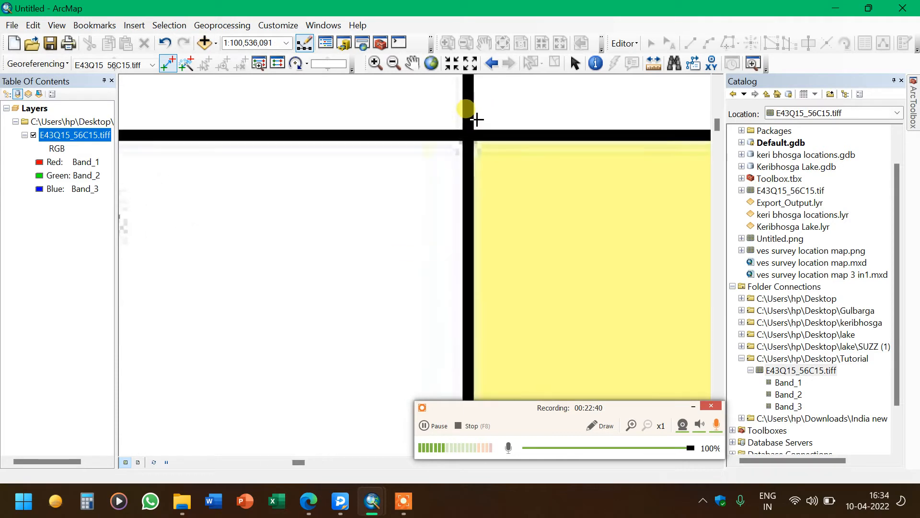
scroll(472, 143, down, 5)
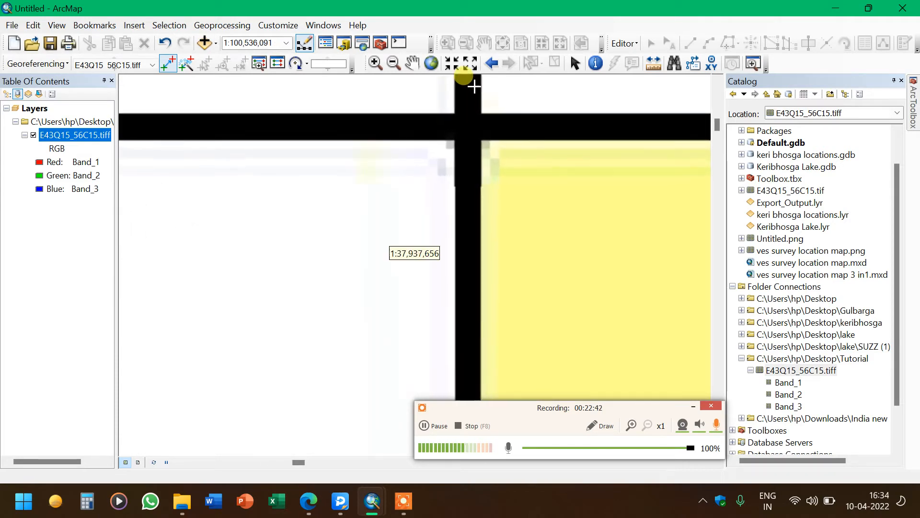
scroll(469, 148, down, 4)
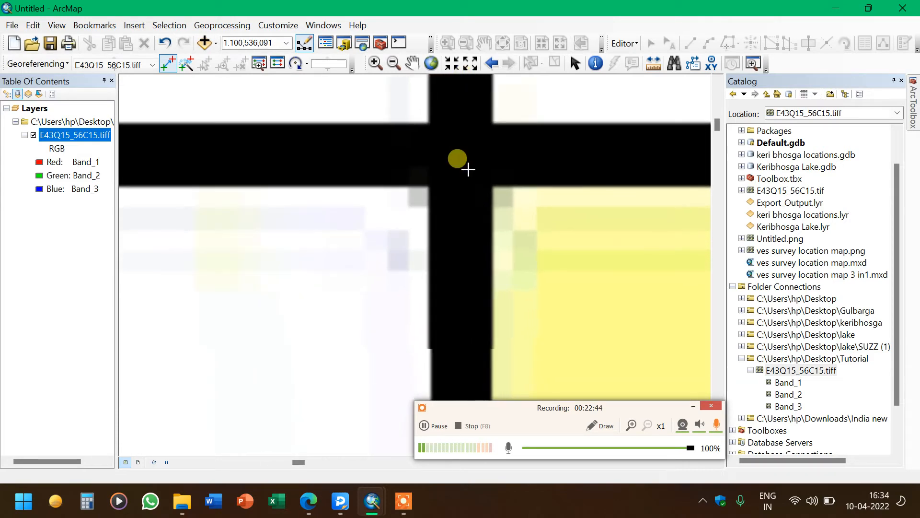
scroll(481, 123, down, 1)
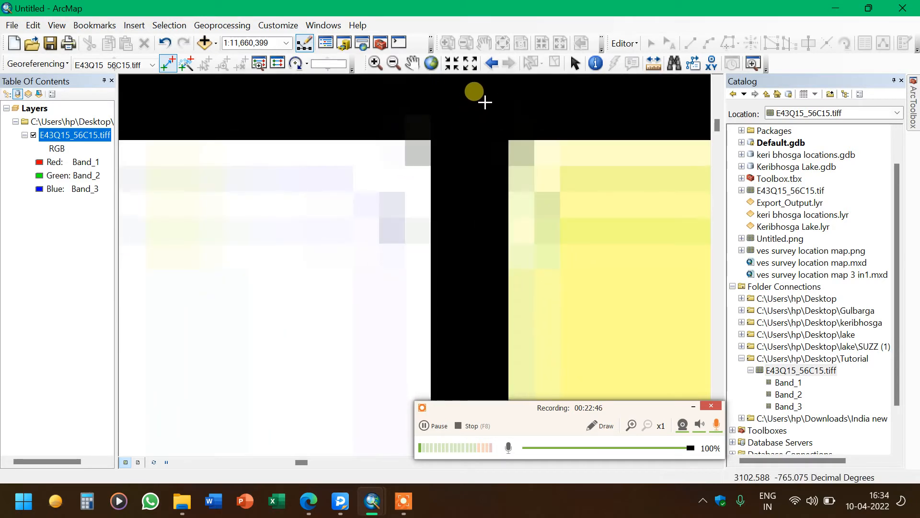
scroll(489, 84, down, 3)
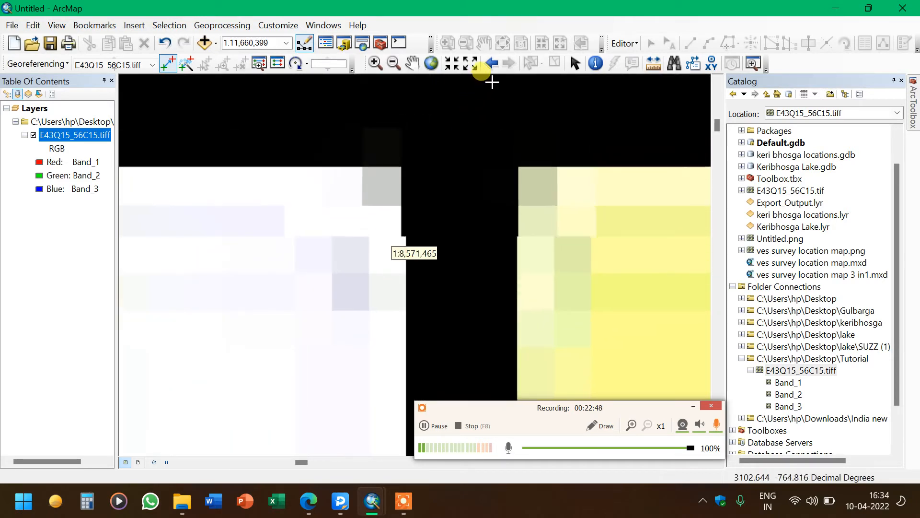
scroll(492, 82, down, 3)
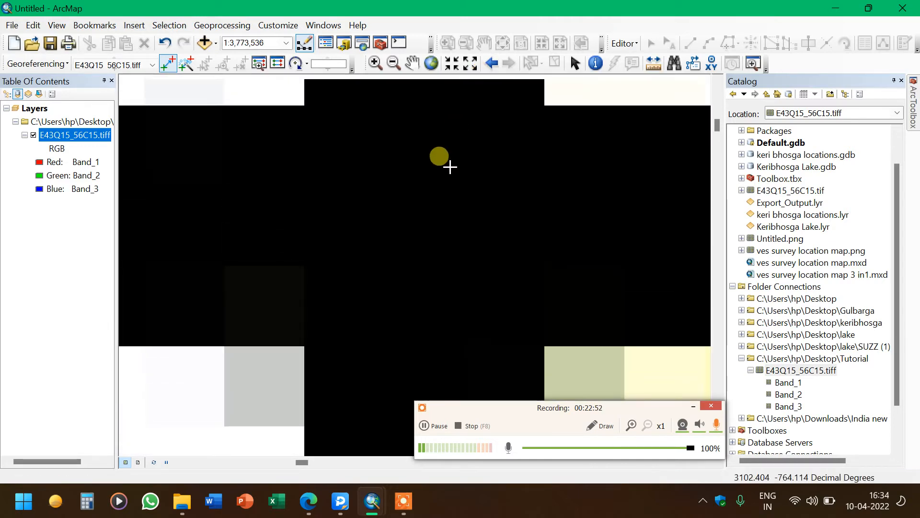
scroll(449, 230, down, 1)
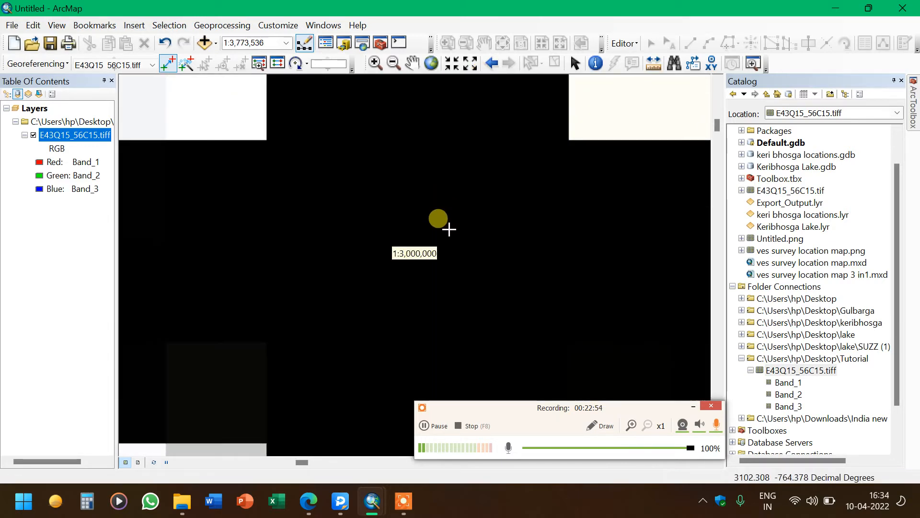
drag(551, 403, 580, 461)
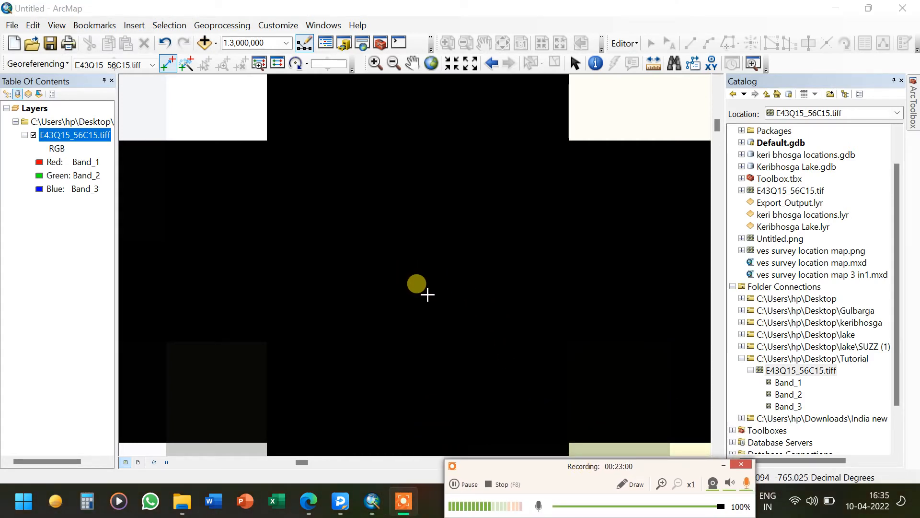
click(427, 294)
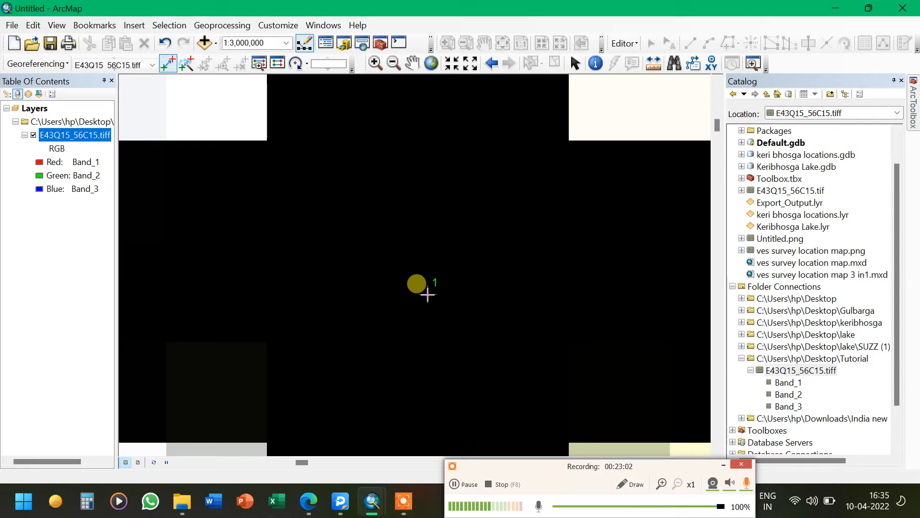
Enter the first control point's map coordinates as X 76.75 and Y 17.5
right_click(427, 294)
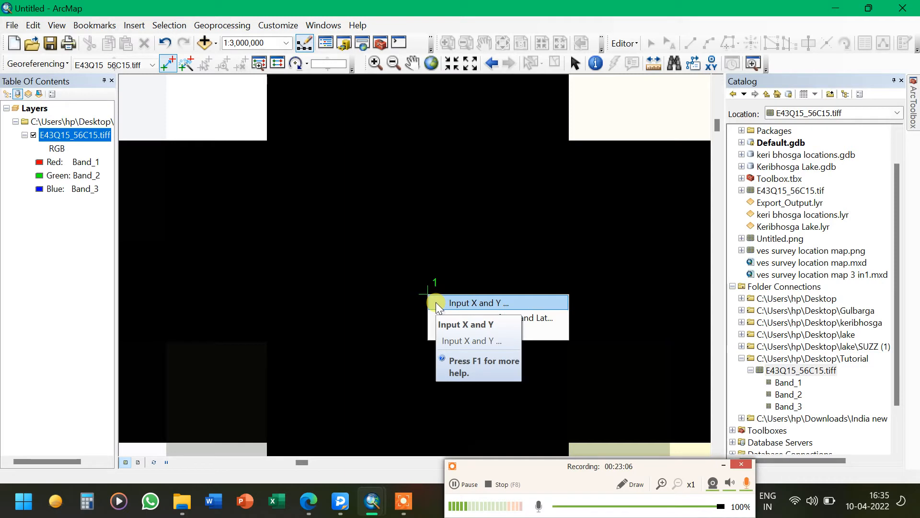
click(472, 303)
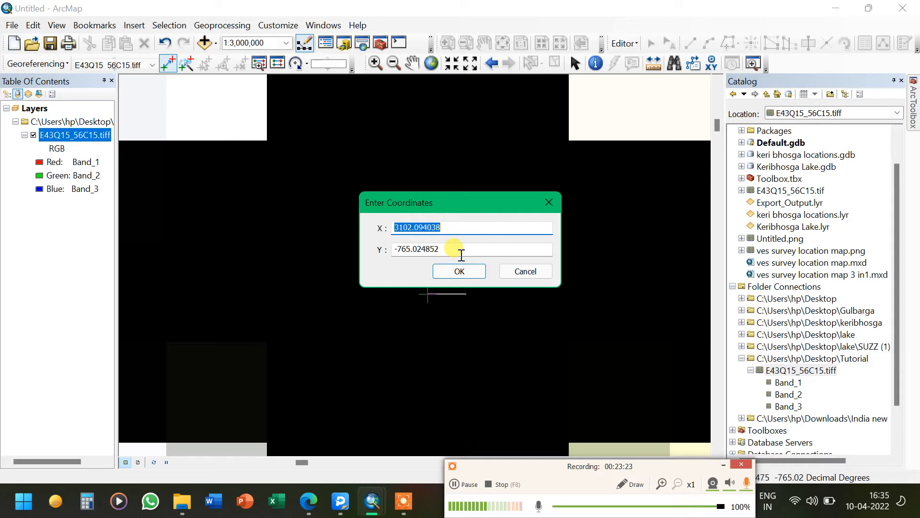
text(76.75)
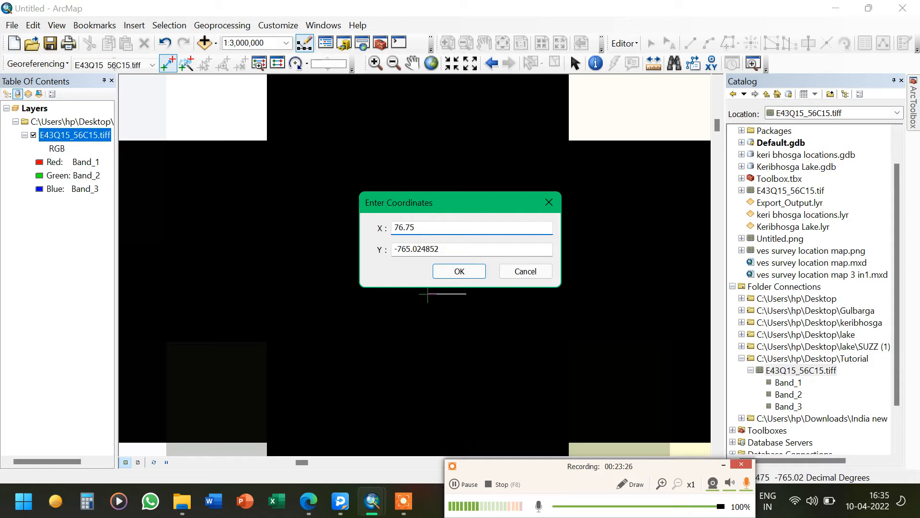
click(459, 248)
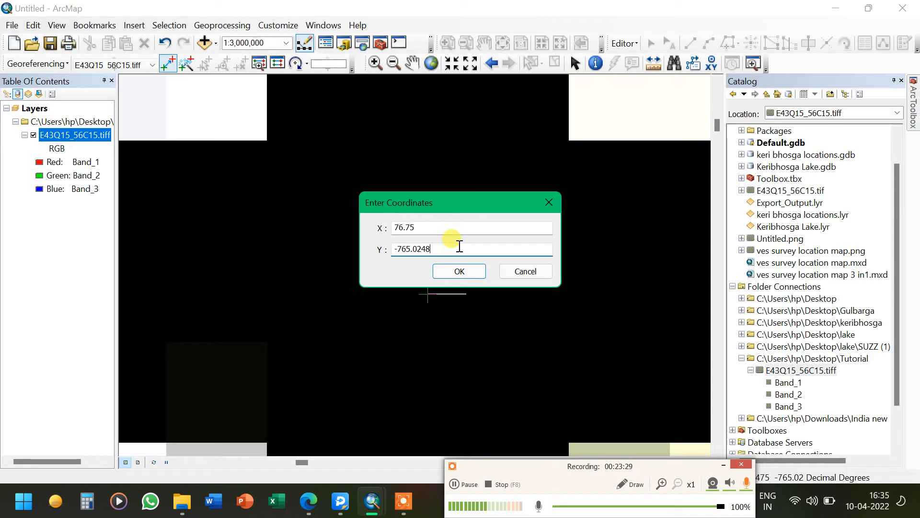
key(BackSpace)
key(BackSpace)
key(BackSpace)
key(BackSpace)
key(BackSpace)
key(BackSpace)
key(BackSpace)
key(BackSpace)
key(BackSpace)
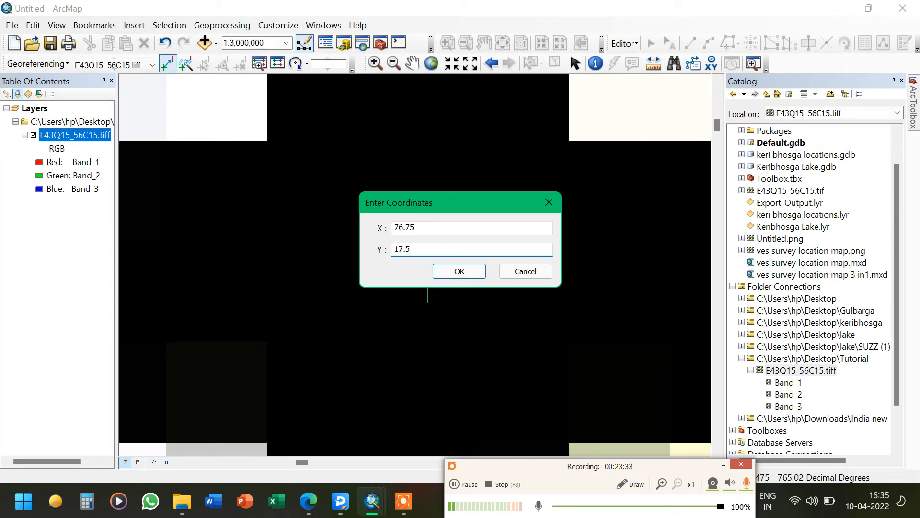
click(462, 272)
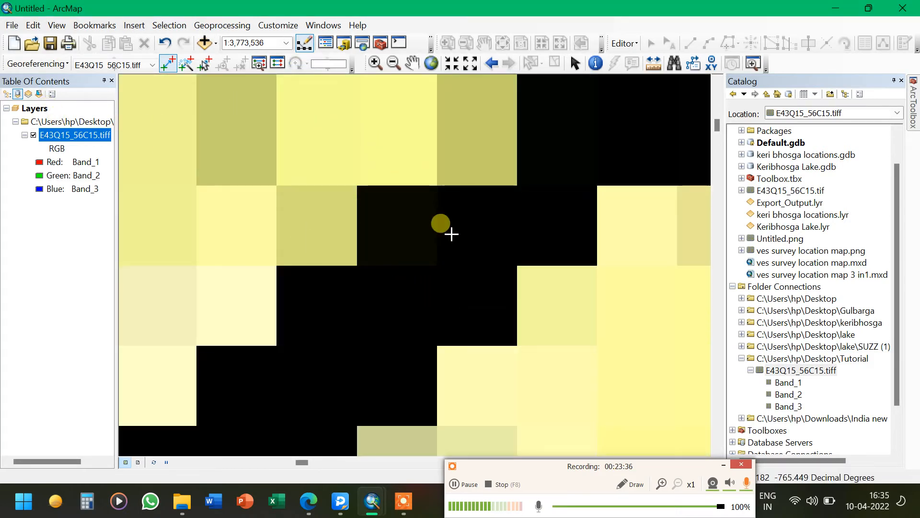
Zoom out to the full extent of the toposheet layer
click(395, 61)
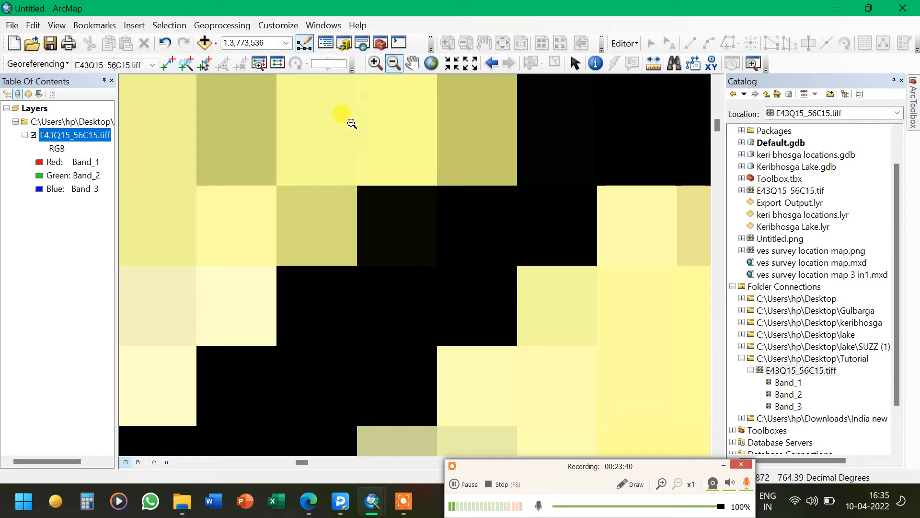
drag(344, 184, 367, 200)
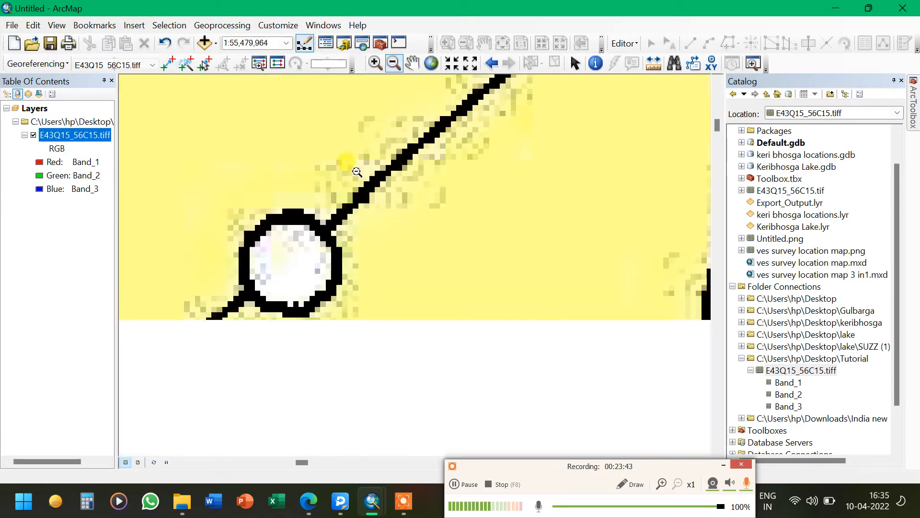
drag(321, 165, 395, 220)
drag(295, 168, 366, 254)
click(370, 264)
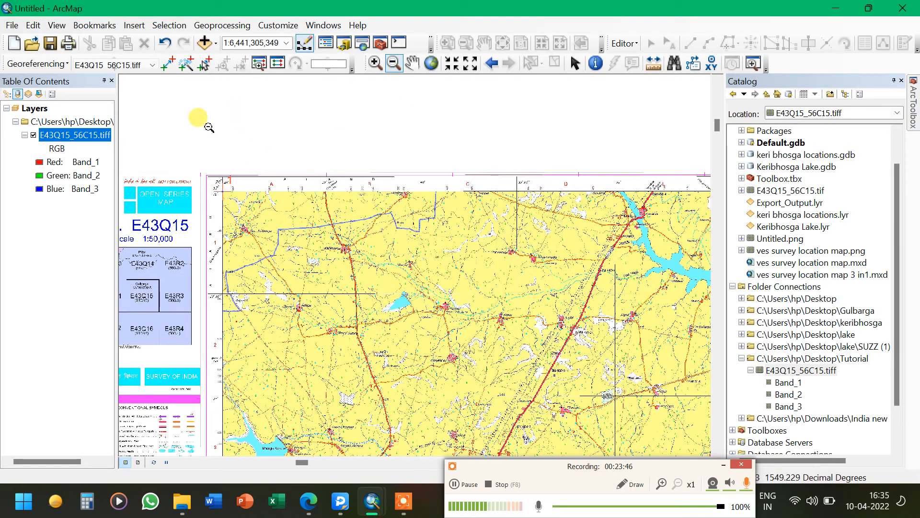
click(375, 63)
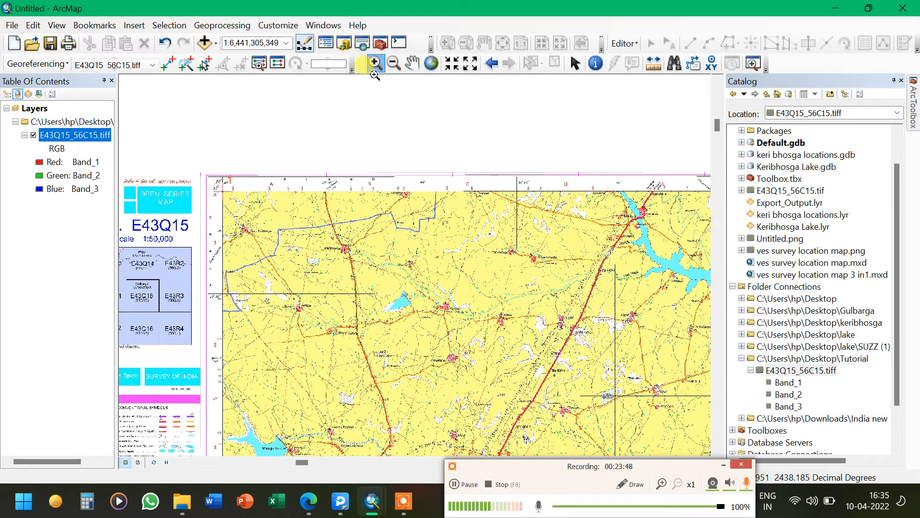
click(309, 103)
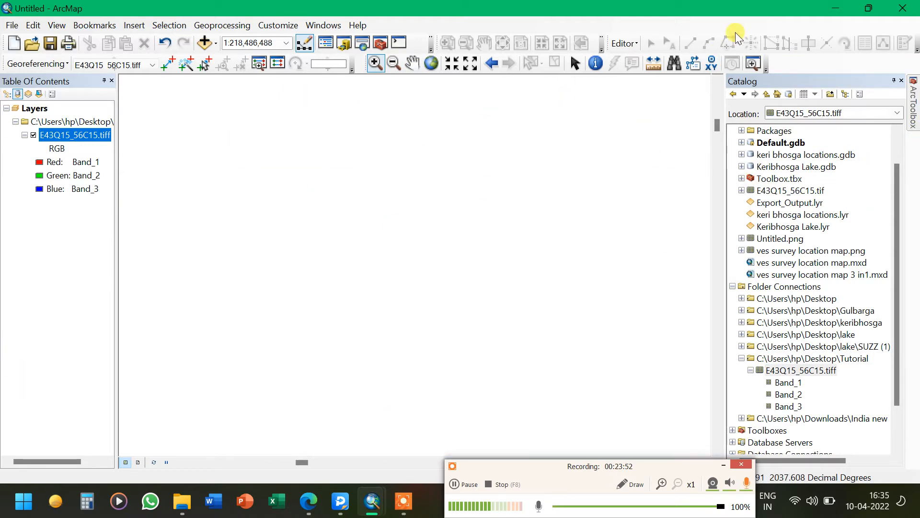
click(81, 135)
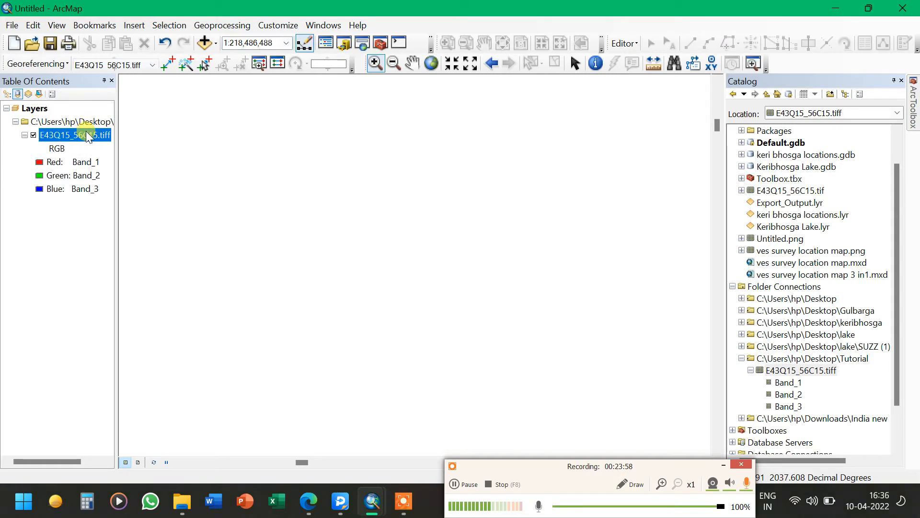
right_click(88, 137)
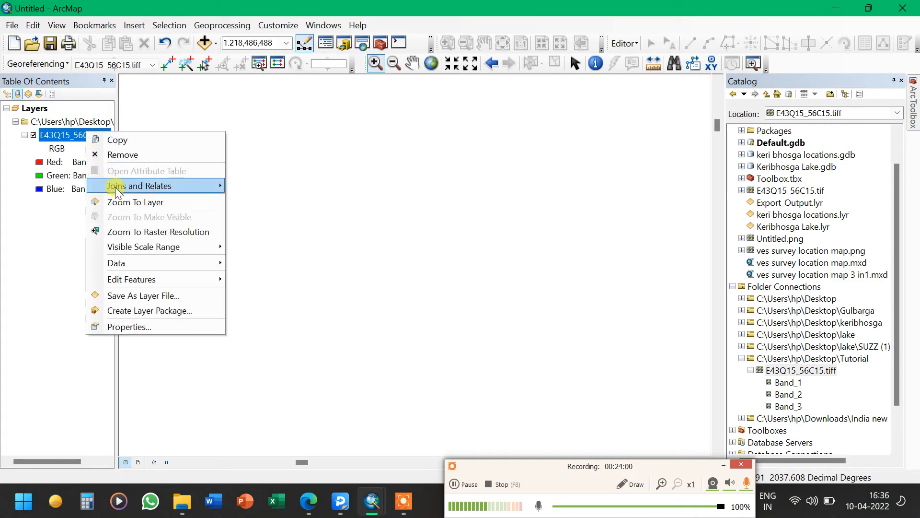
click(124, 201)
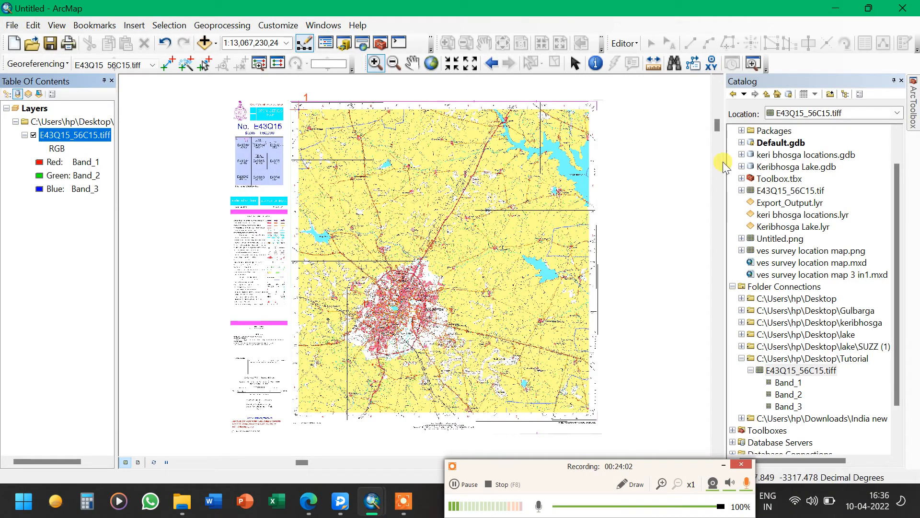
Zoom into the toposheet's top-right corner where the 77° 0′ and 17° 30′ labels meet
key(ctrl)
key(ctrl)
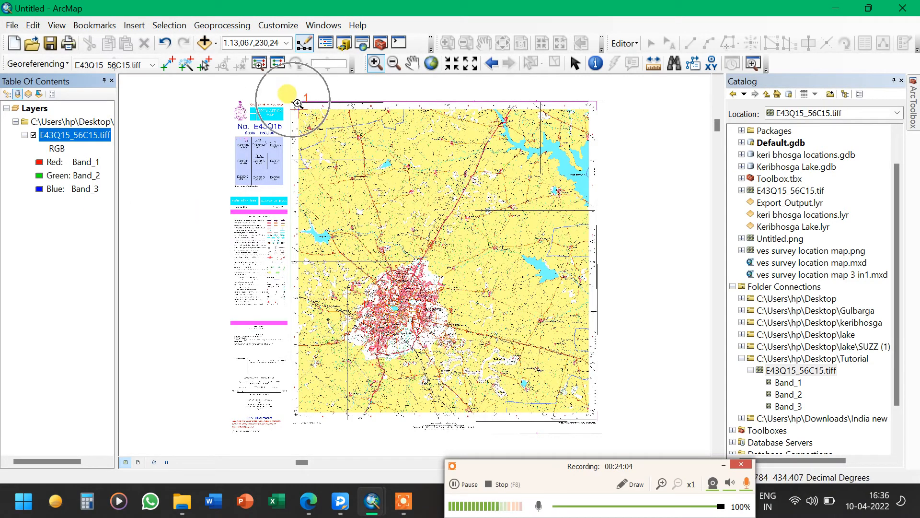
key(ctrl)
key(ctrl)
key(ctrl)
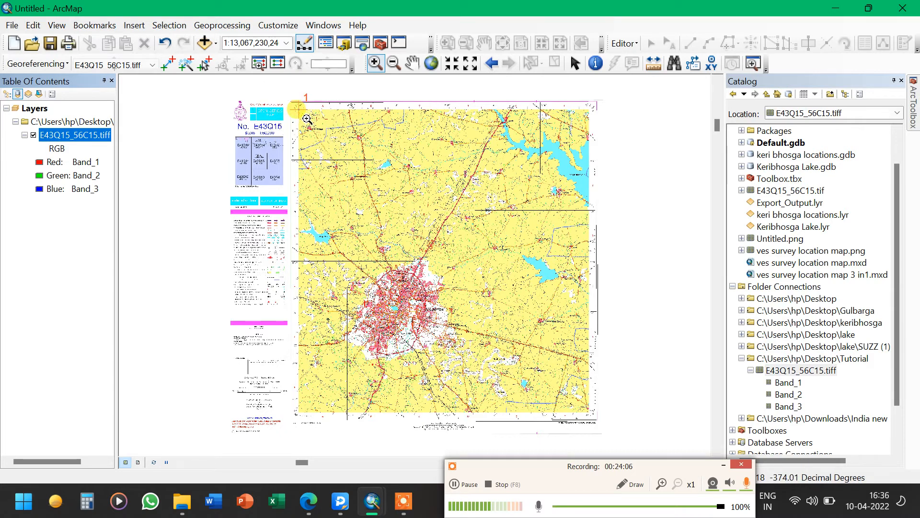
key(ctrl)
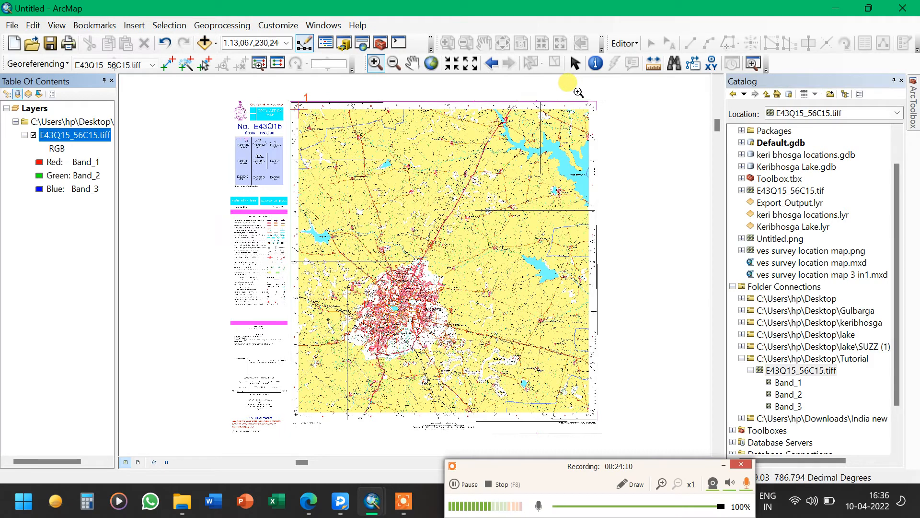
drag(599, 128, 582, 95)
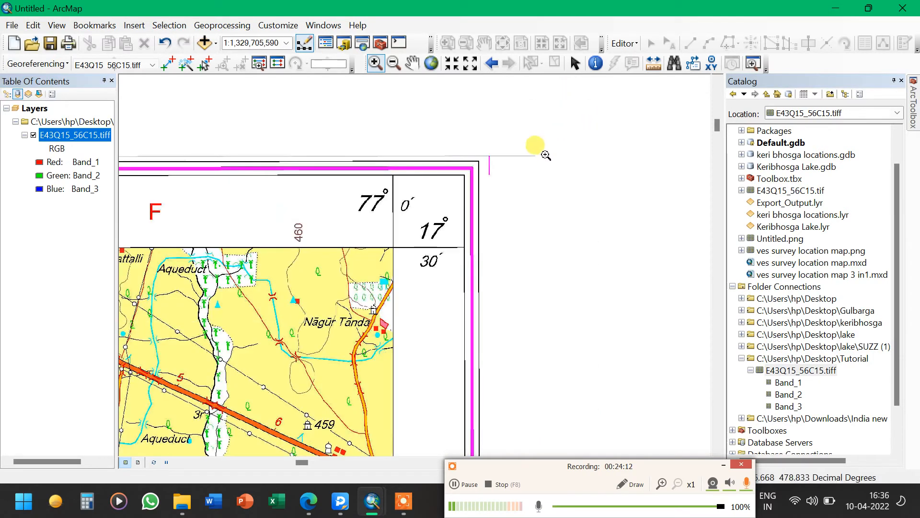
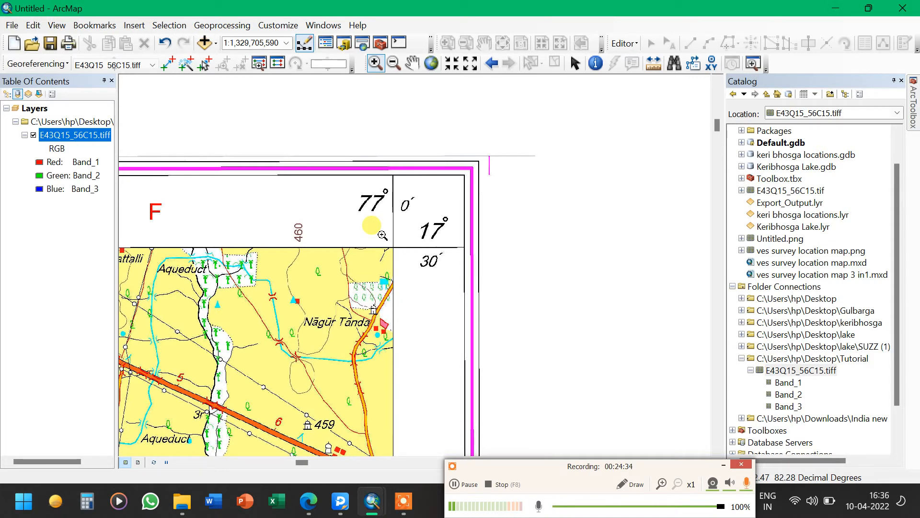
Zoom deep into the top-right corner grid intersection and place the second control point exactly on it
drag(385, 238, 404, 257)
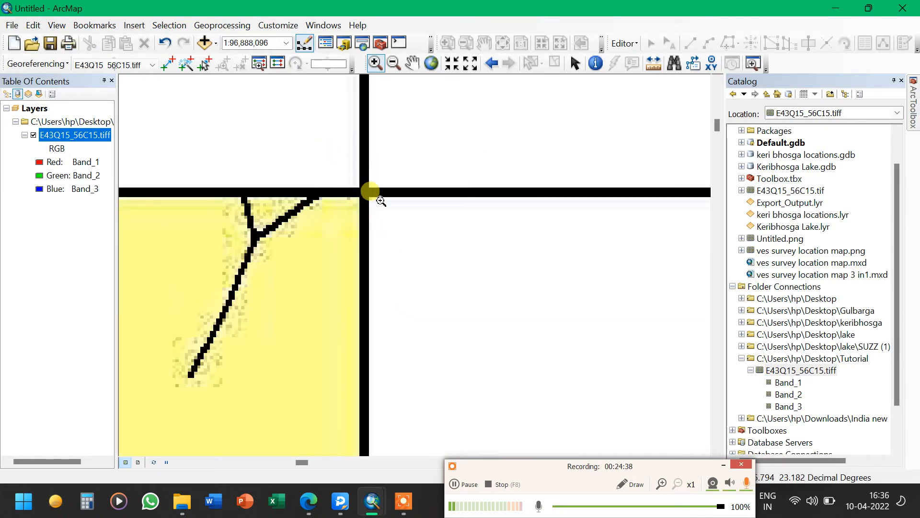
mouse_move(381, 201)
mouse_down()
mouse_move(405, 263)
mouse_move(477, 342)
mouse_up()
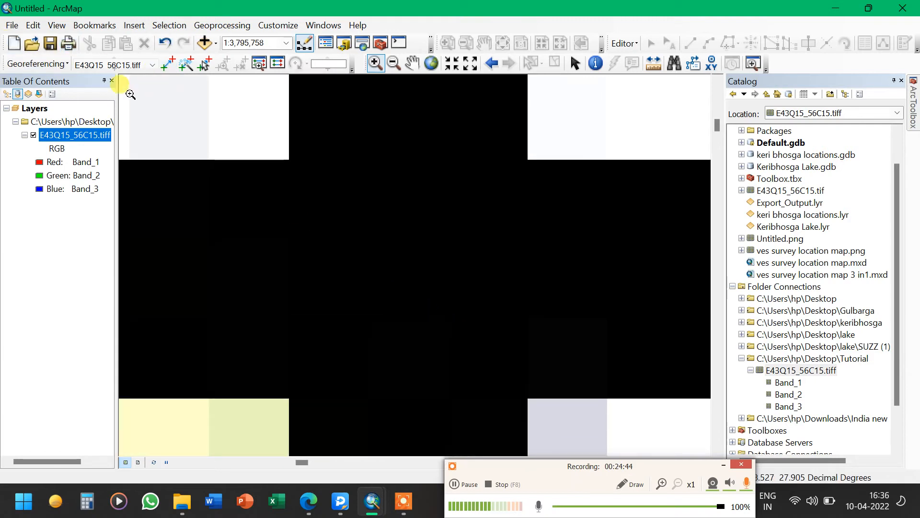
click(168, 63)
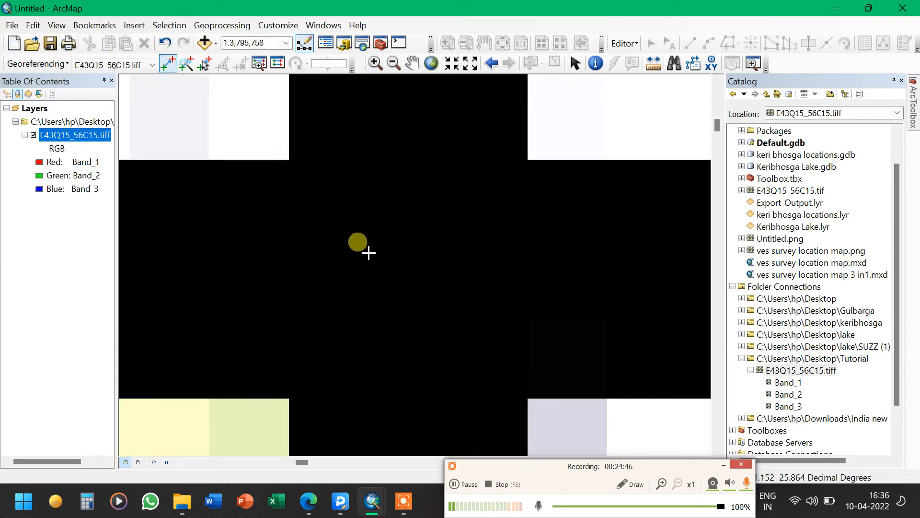
click(416, 274)
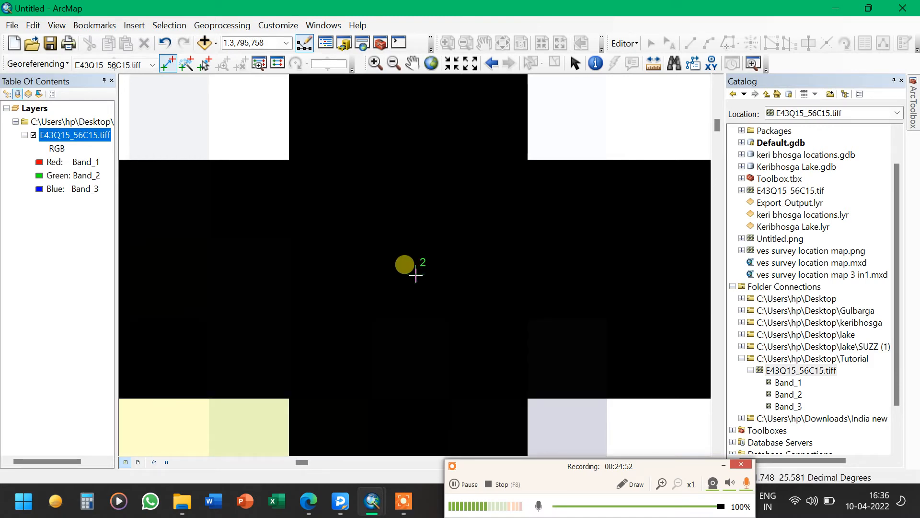
Enter the second control point's map coordinates as X 77 and Y 17.5
right_click(415, 275)
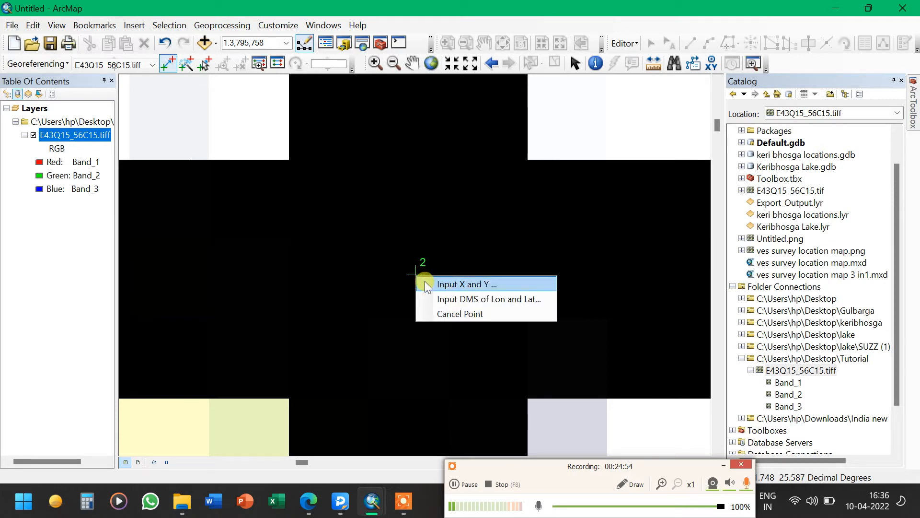
click(426, 284)
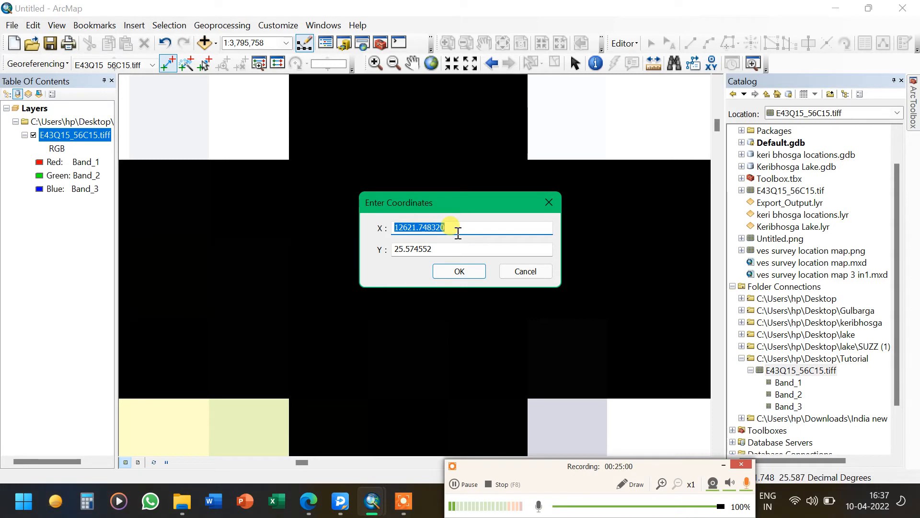
text(77)
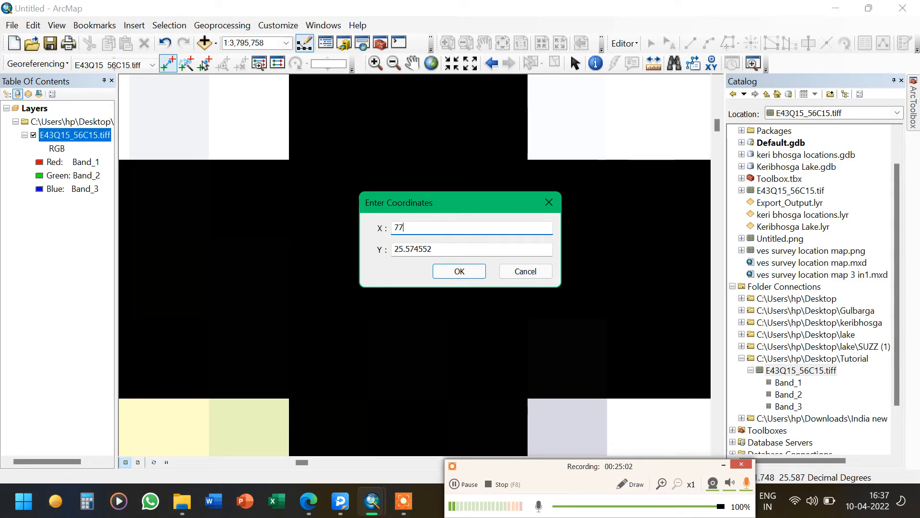
click(482, 254)
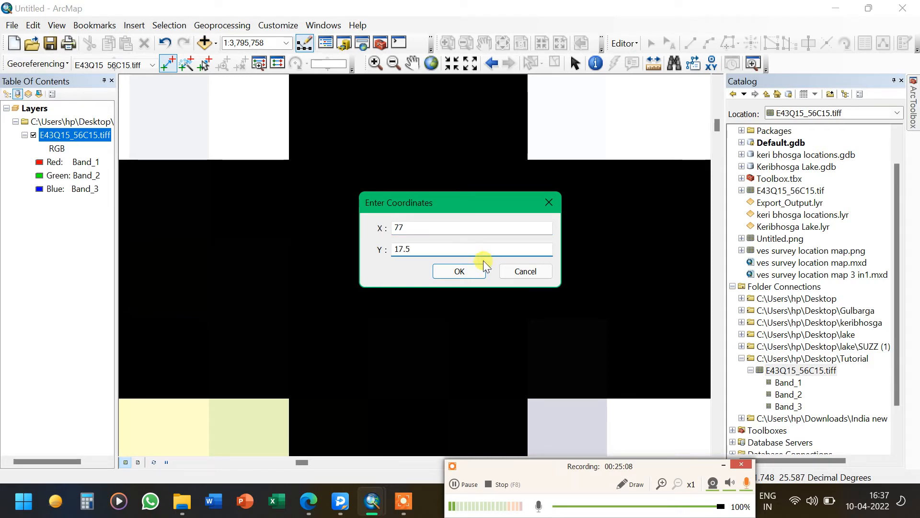
click(479, 275)
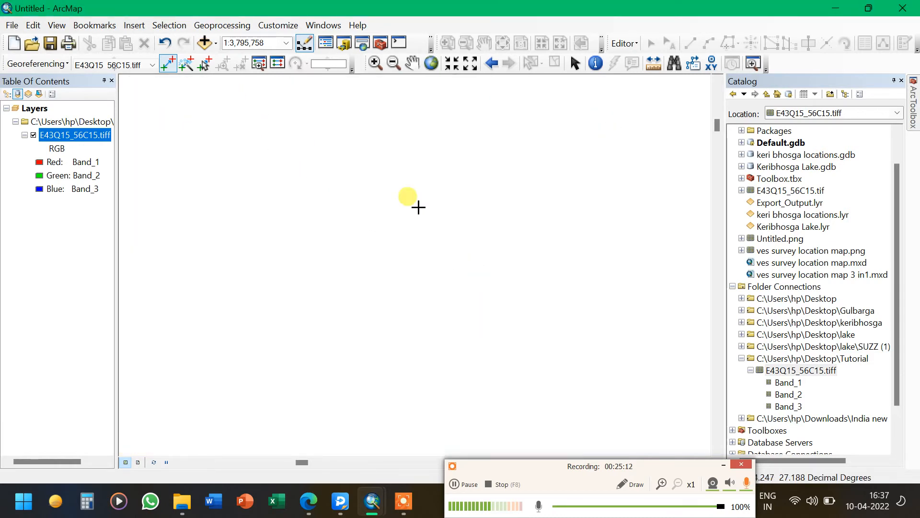
Zoom to the full toposheet layer and try adding a third control point link inside the map area
right_click(56, 134)
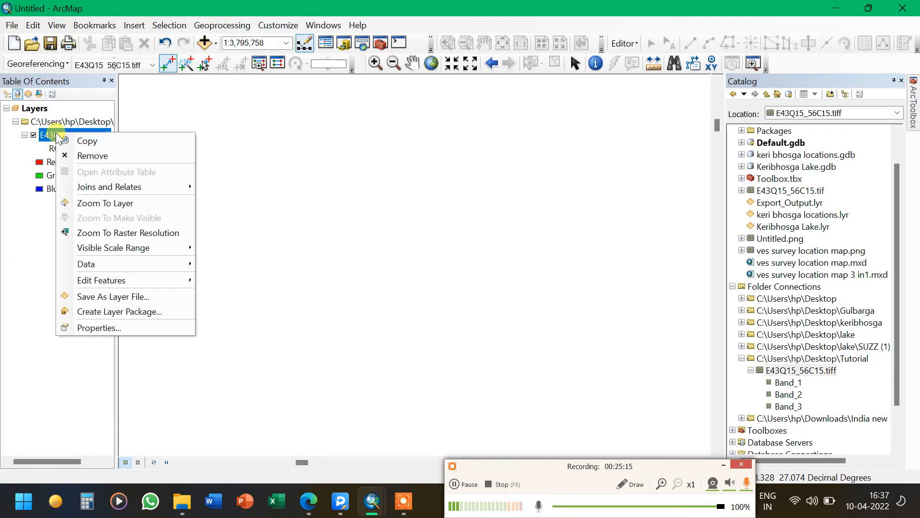
click(89, 205)
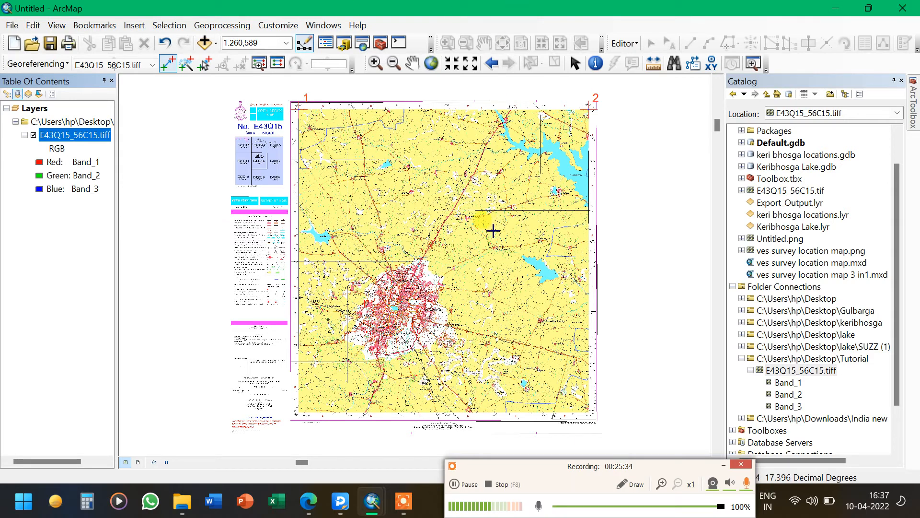
click(476, 214)
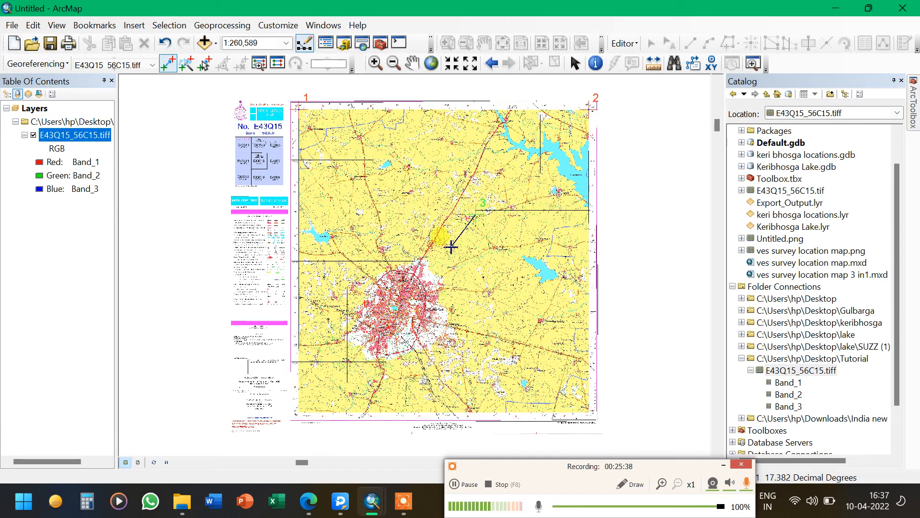
key(Escape)
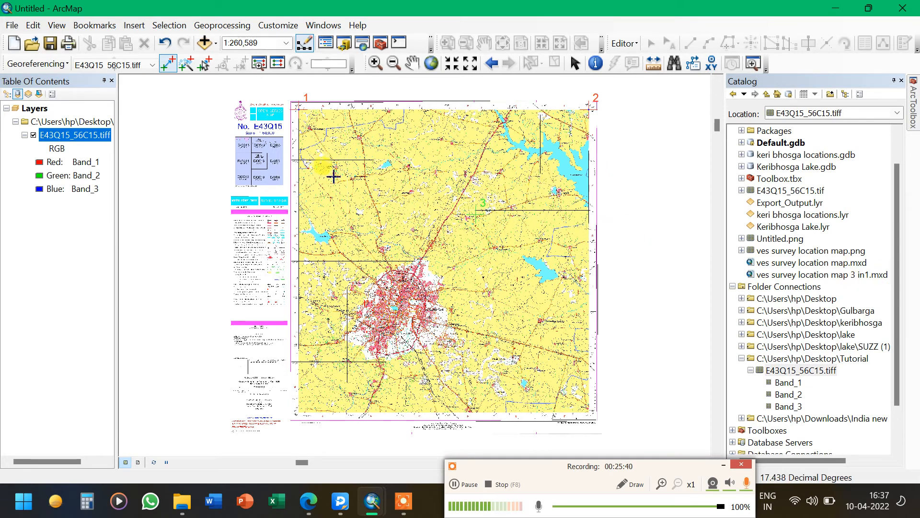
right_click(475, 270)
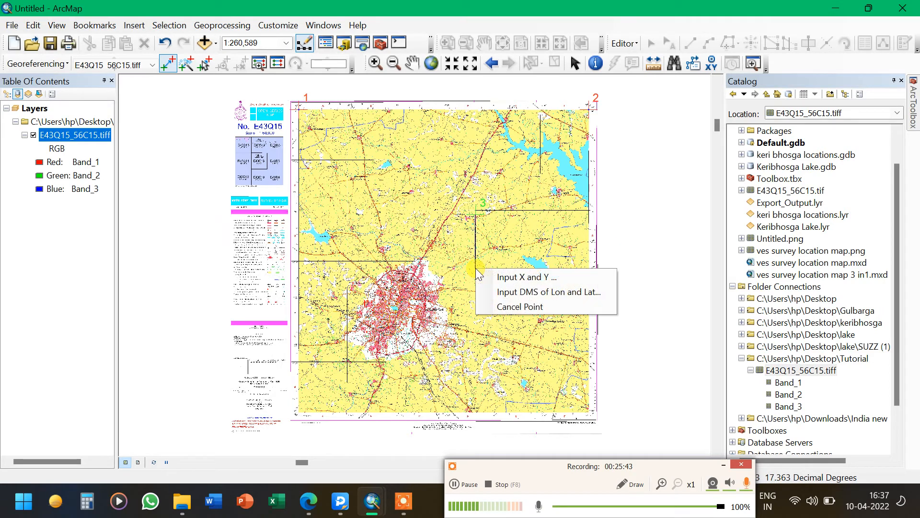
click(503, 307)
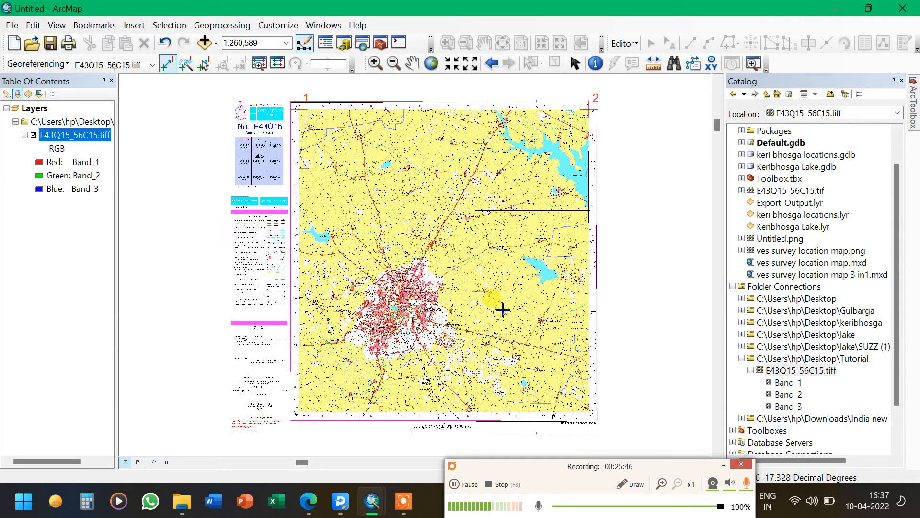
click(405, 154)
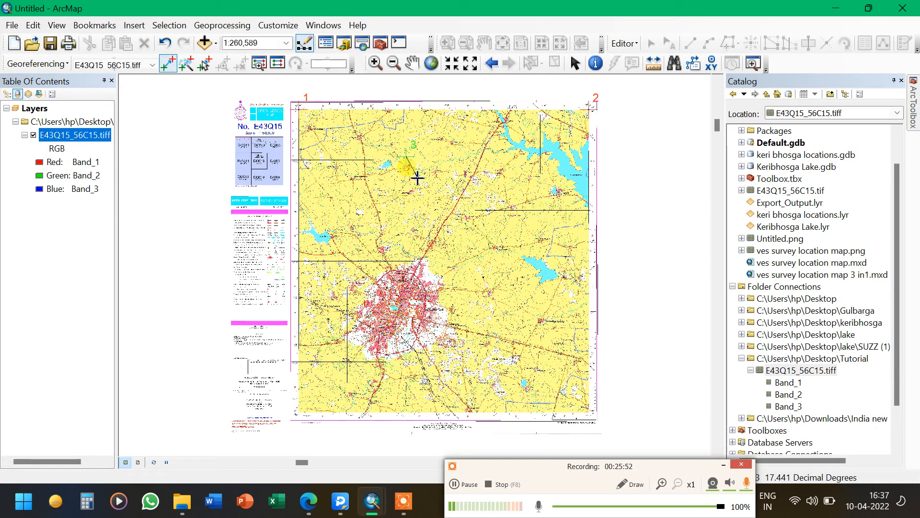
click(443, 152)
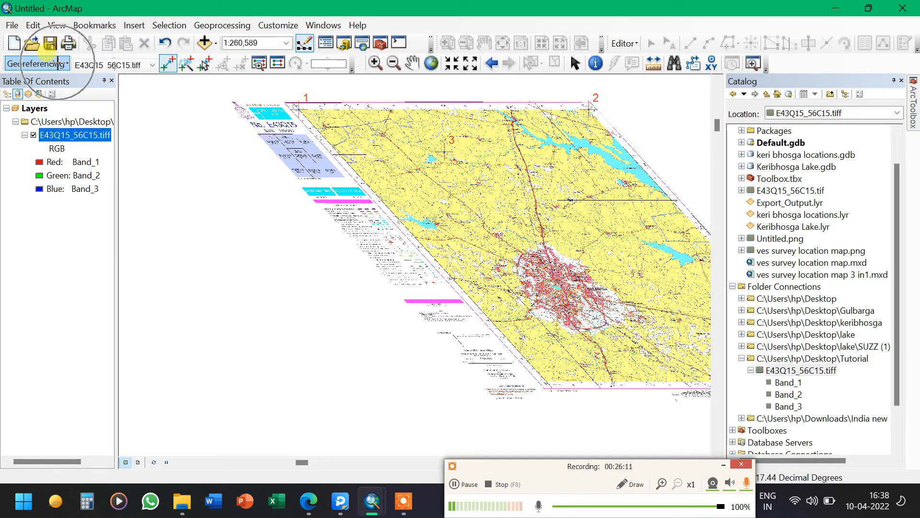
Delete all control point links and zoom back to the full extent of the toposheet layer
click(58, 62)
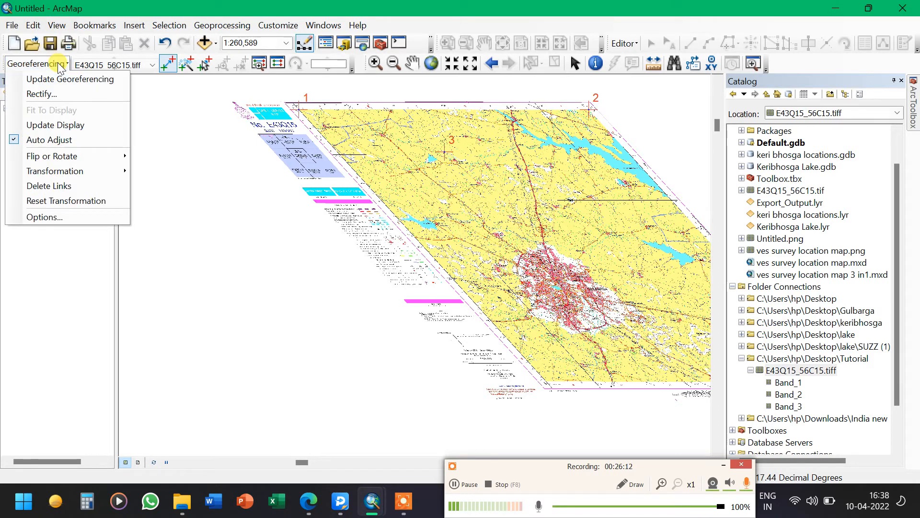
click(68, 185)
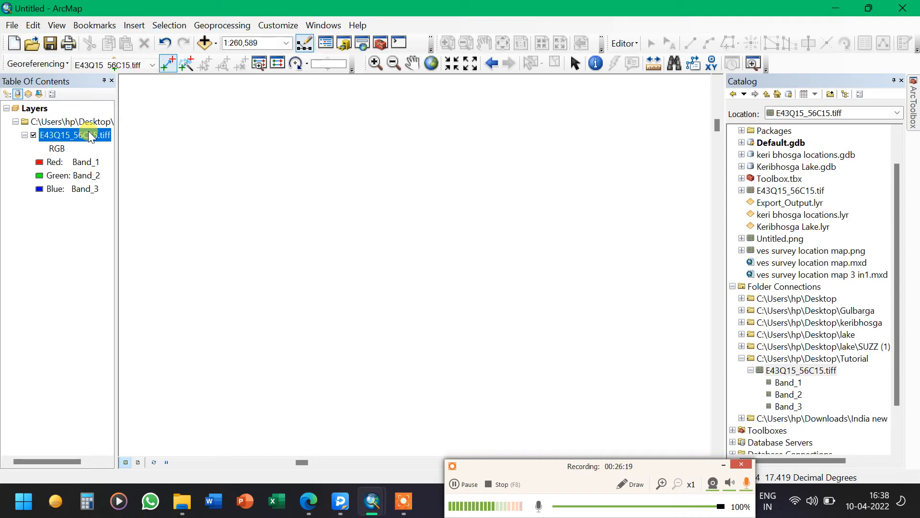
right_click(88, 133)
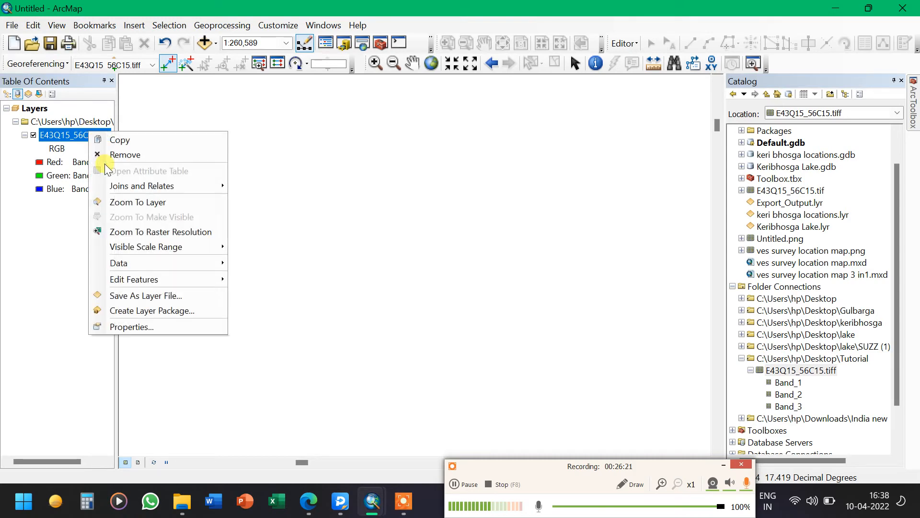
click(131, 203)
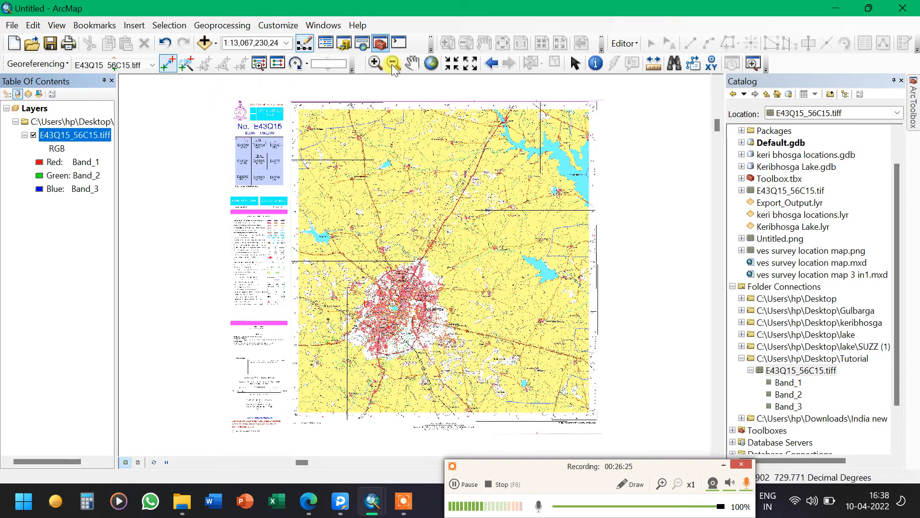
Zoom into the toposheet's top-left corner where the 76° 45′ and 17° 30′ labels meet, with the control point tool active
click(376, 63)
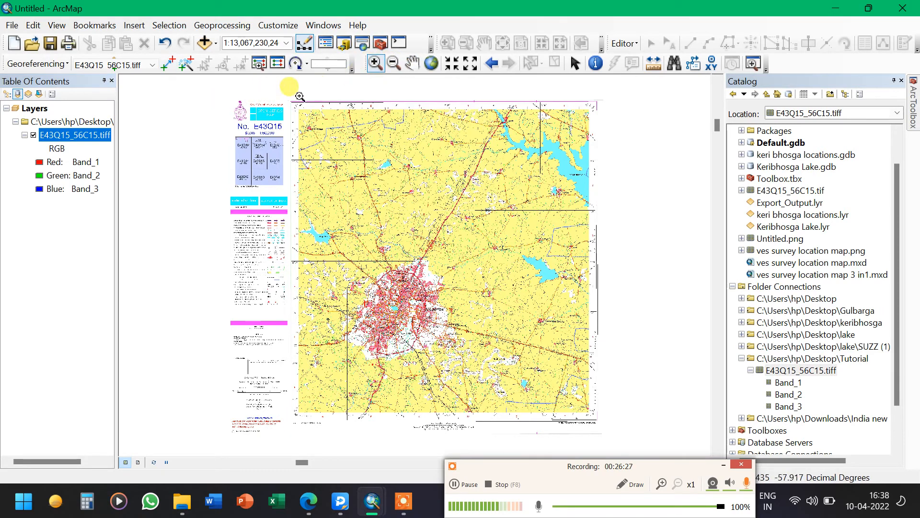
drag(317, 122, 287, 96)
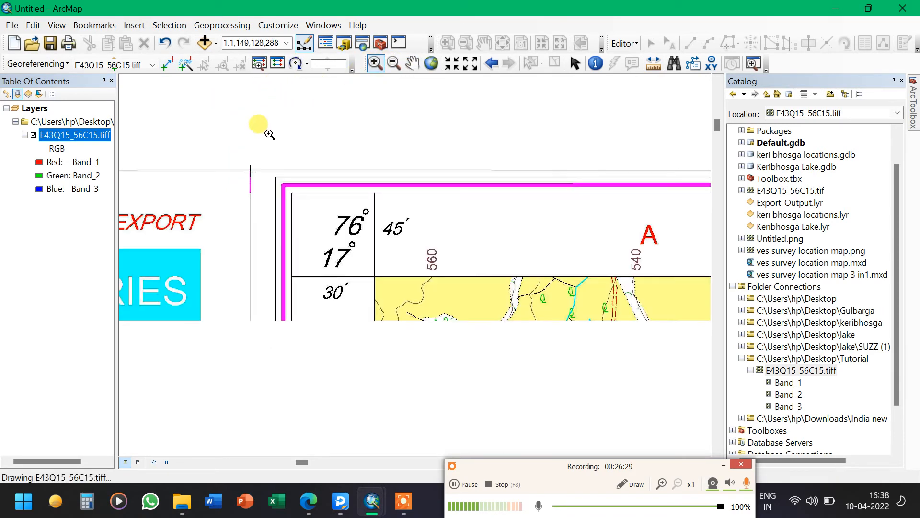
click(167, 62)
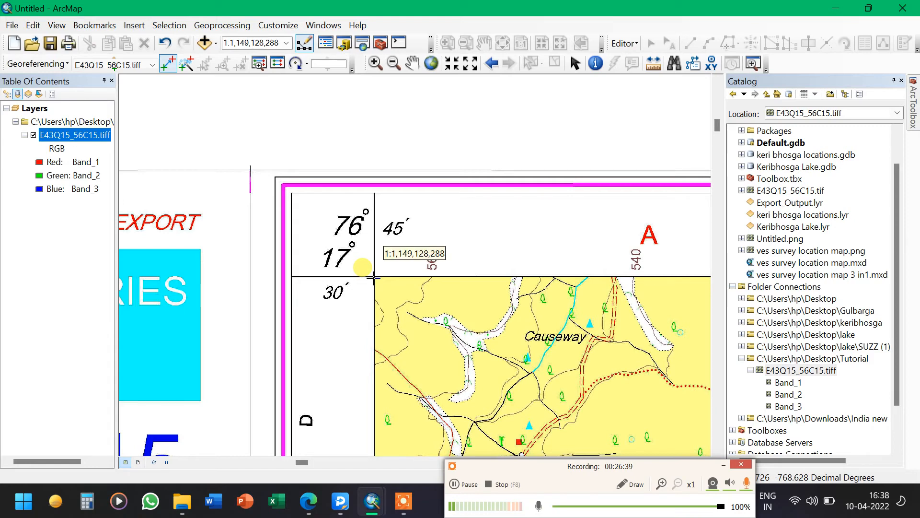
Inspect the top-left corner gridline intersection of the toposheet closely by zooming and panning around it
scroll(386, 290, down, 5)
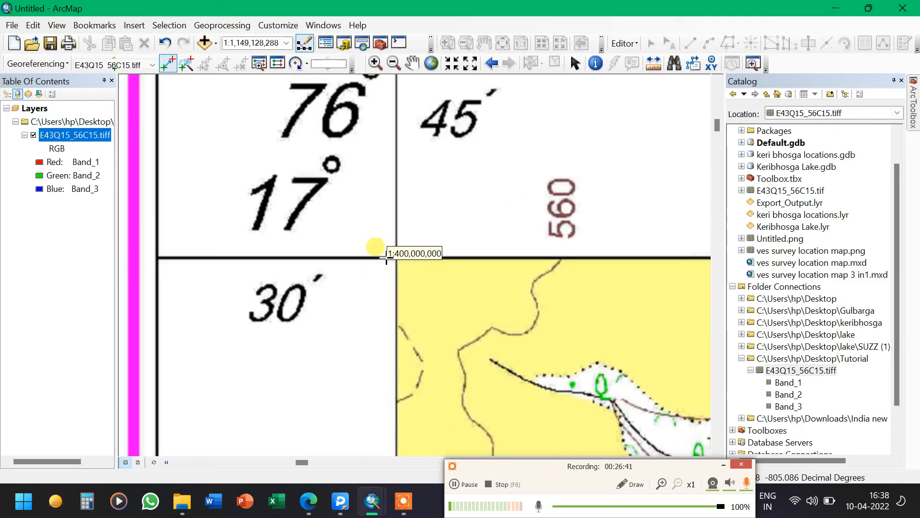
scroll(364, 288, down, 3)
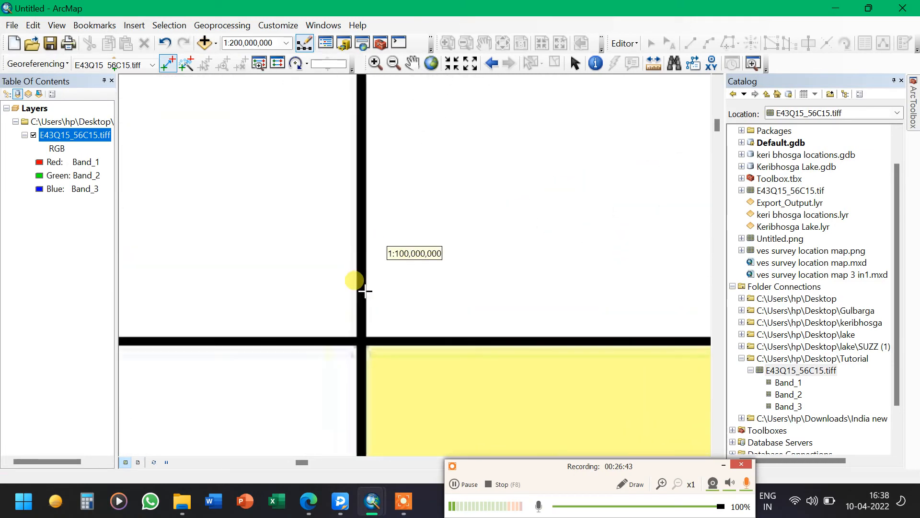
scroll(364, 289, down, 4)
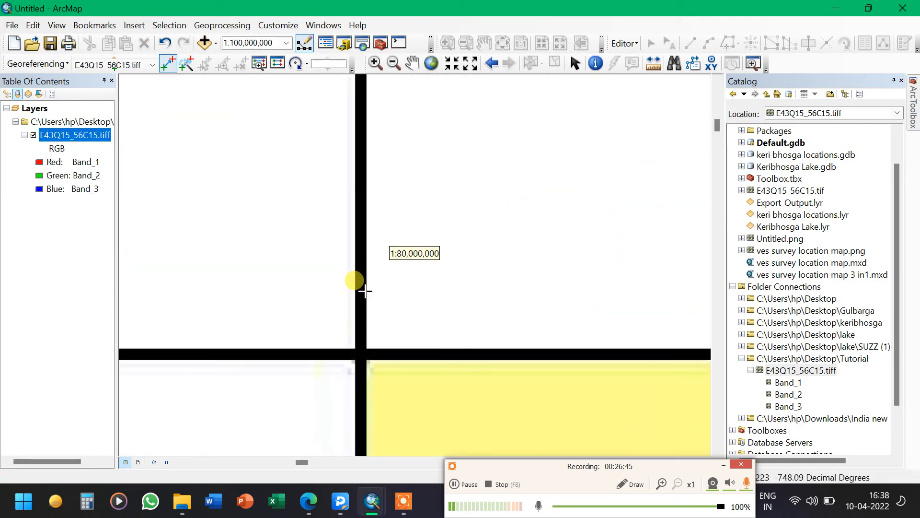
scroll(407, 153, down, 2)
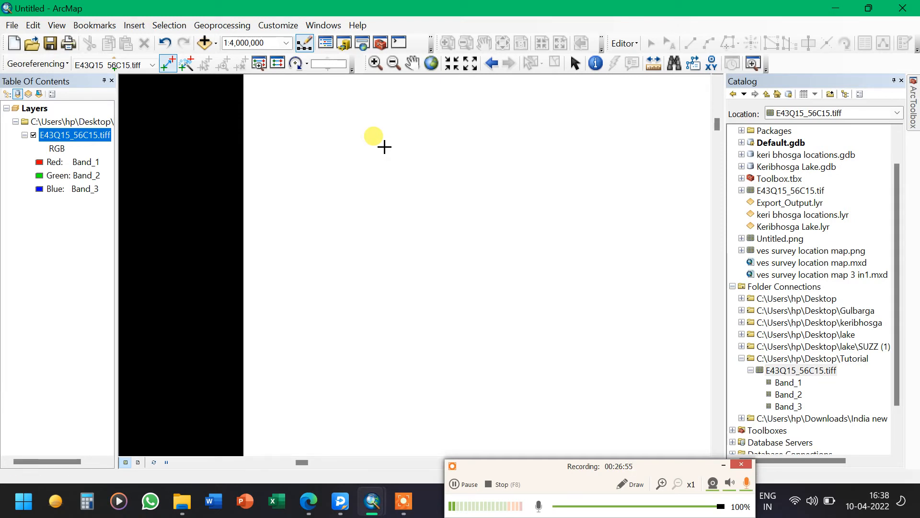
scroll(384, 147, up, 3)
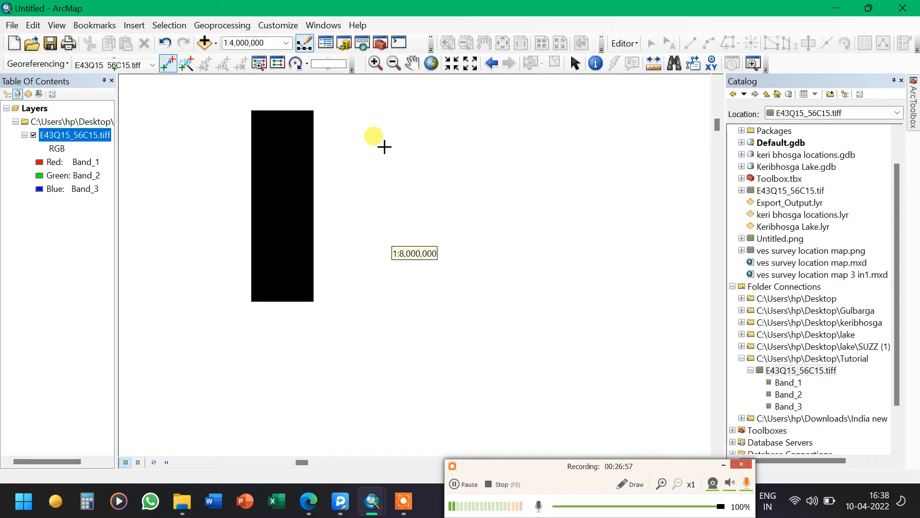
scroll(362, 304, up, 4)
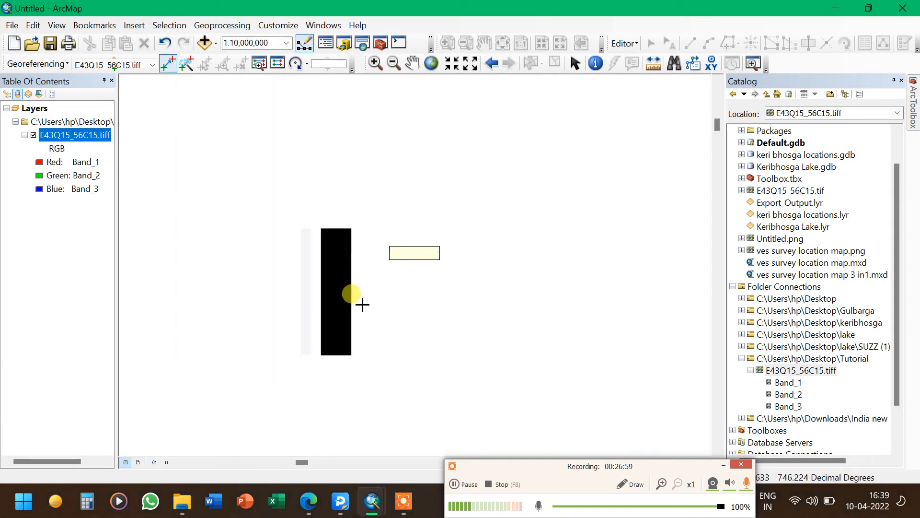
scroll(362, 304, up, 2)
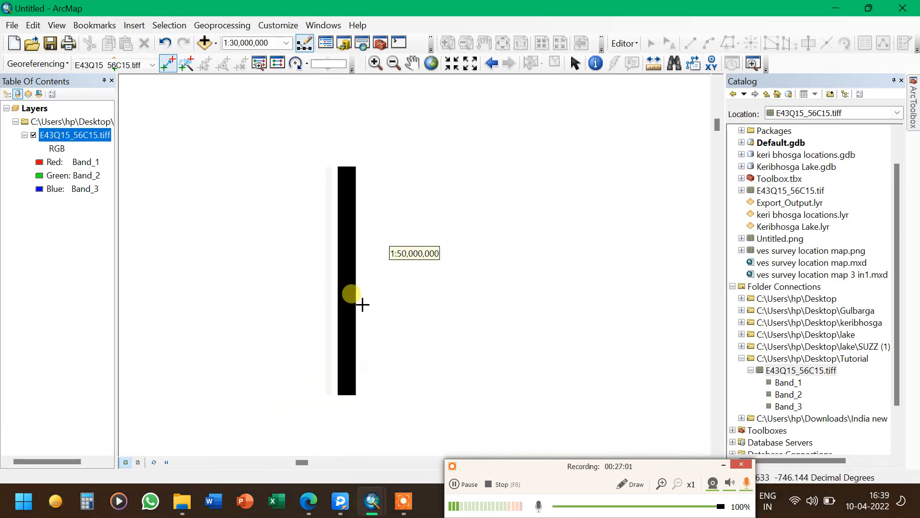
scroll(361, 304, up, 2)
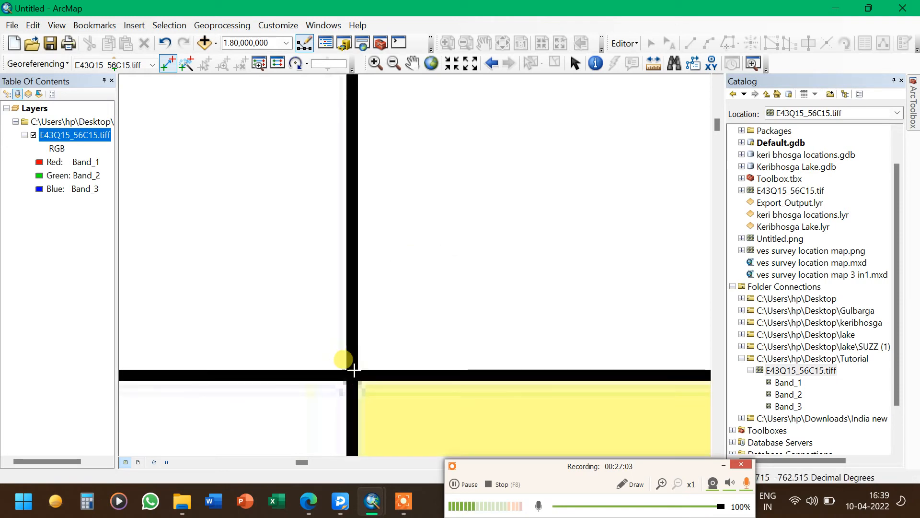
scroll(354, 369, down, 3)
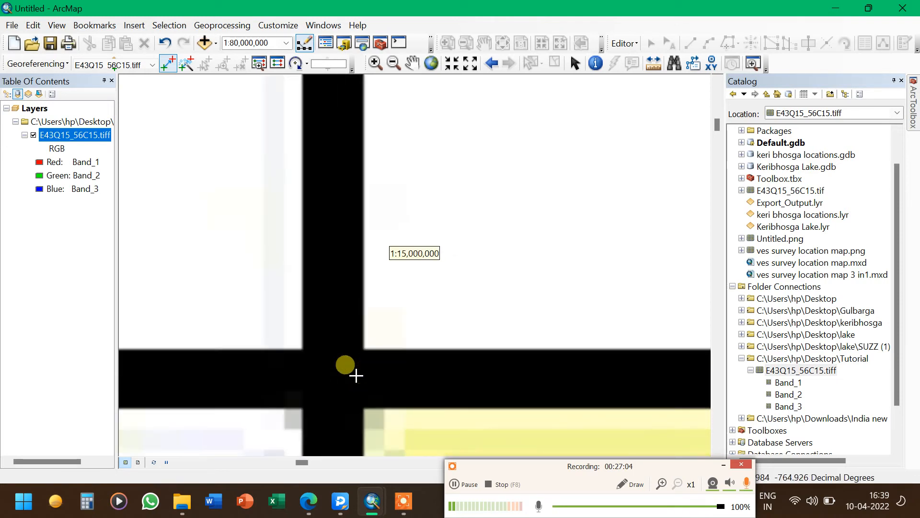
scroll(354, 373, down, 4)
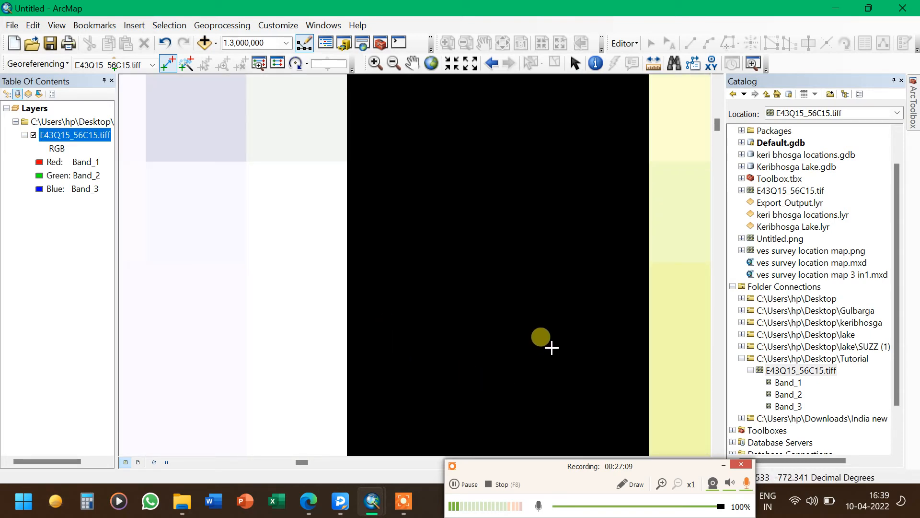
key(Up)
key(Right)
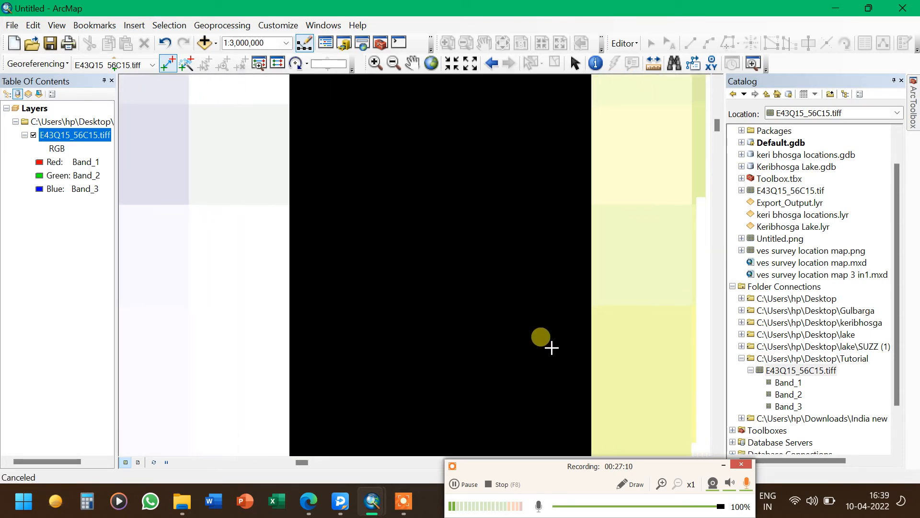
key(Down)
key(Down)
key(Up)
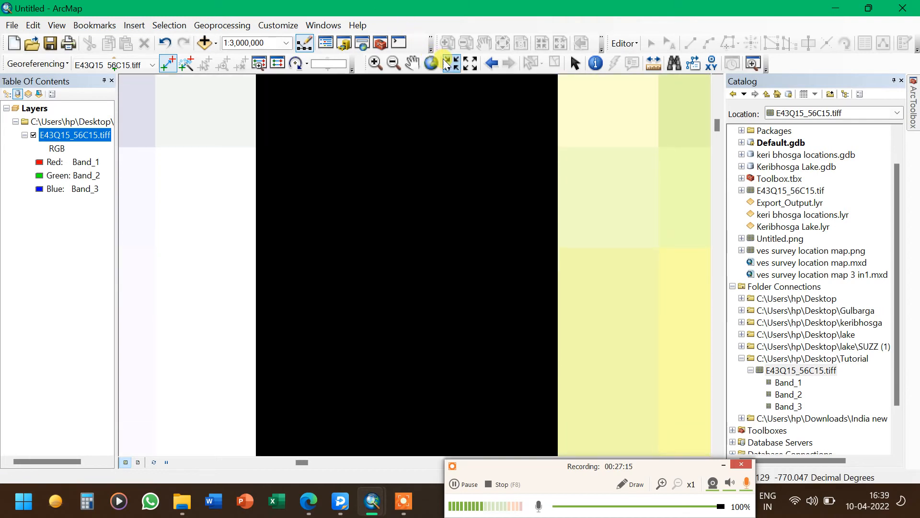
Add a control point at the top-left corner gridline intersection with map coordinates X 76.75 and Y 17.5
click(458, 62)
click(467, 64)
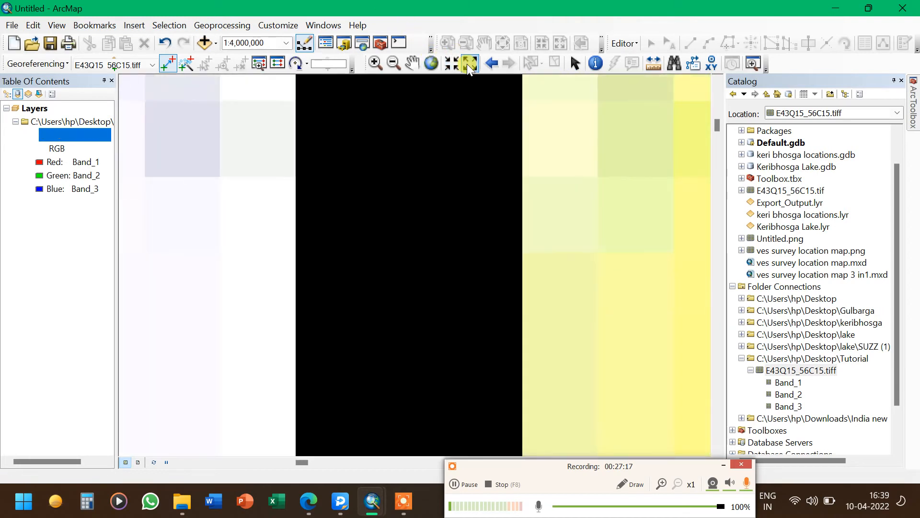
click(468, 64)
click(467, 65)
click(468, 64)
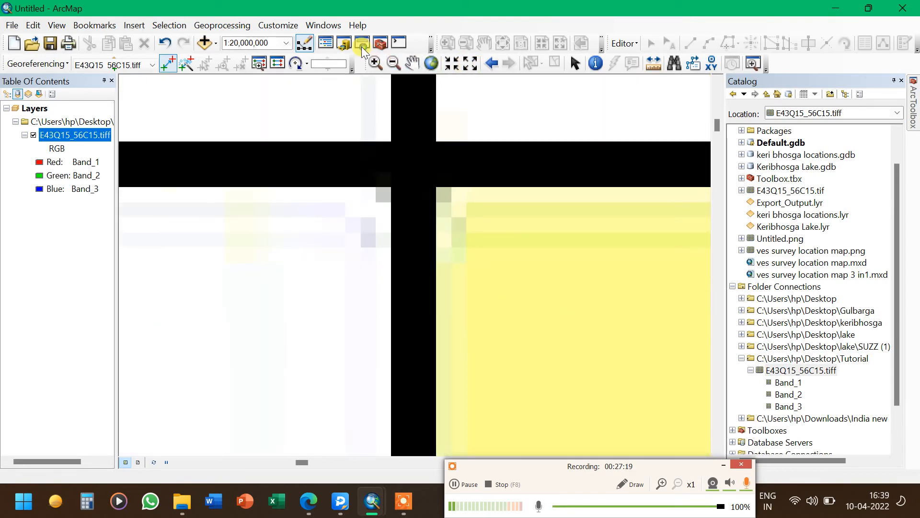
click(373, 63)
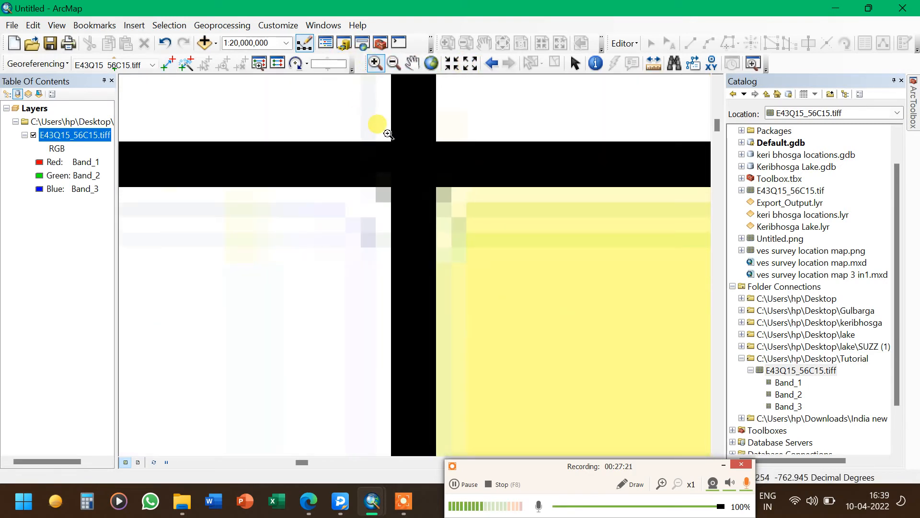
drag(390, 132, 437, 187)
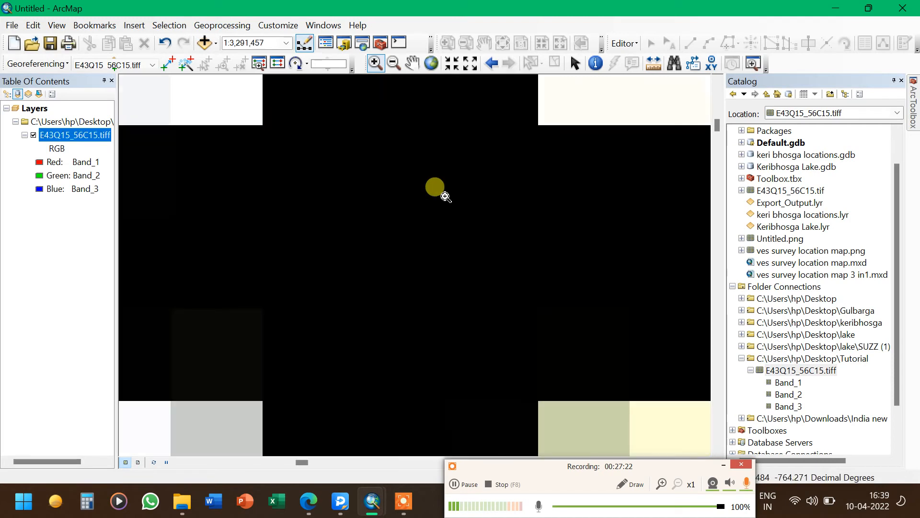
click(168, 66)
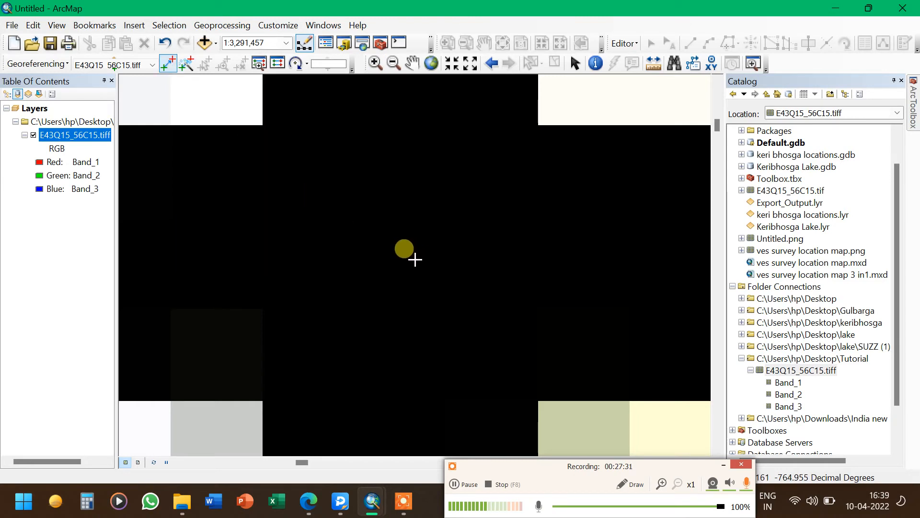
right_click(415, 259)
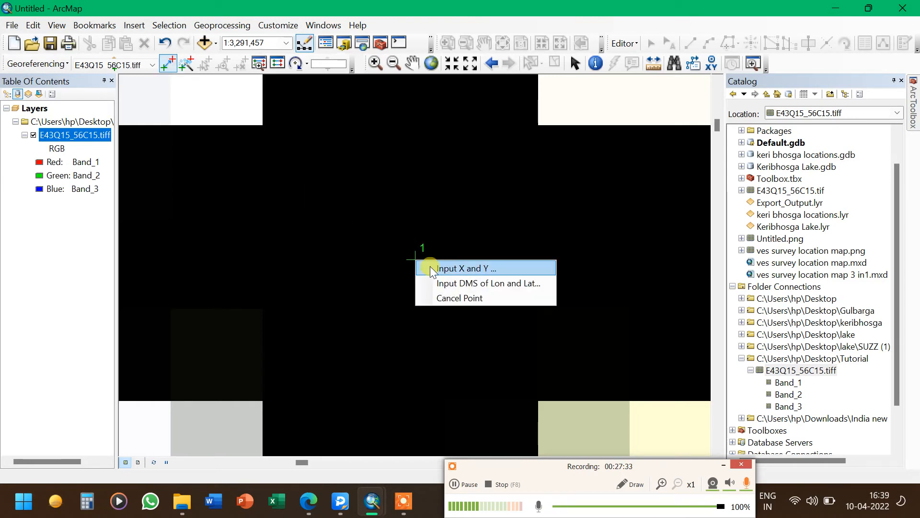
click(429, 266)
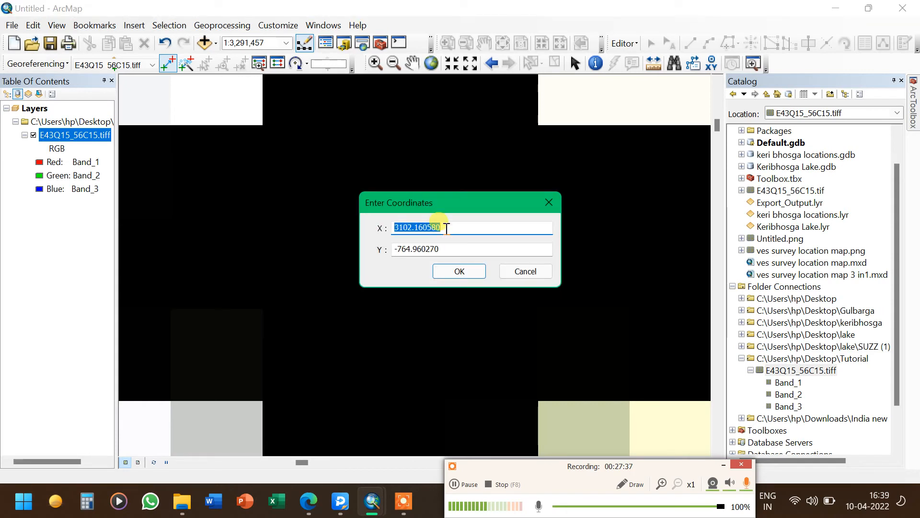
text(76,)
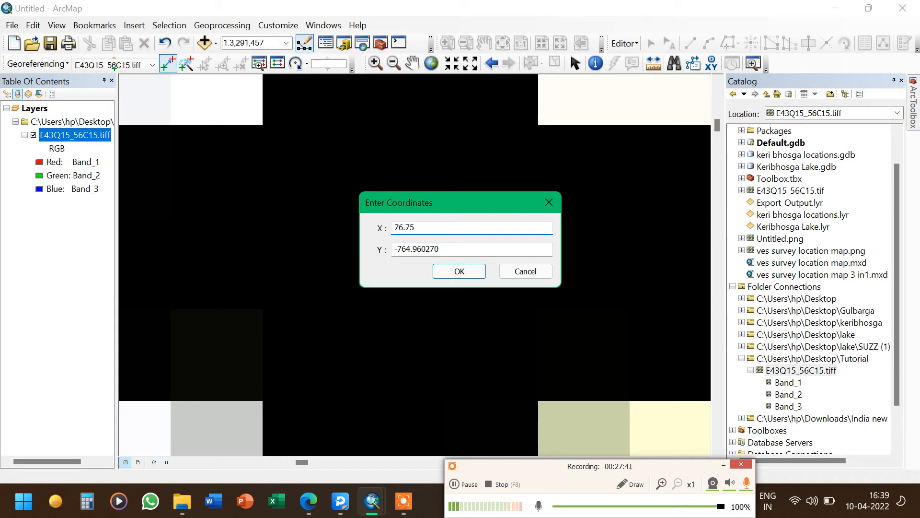
click(456, 249)
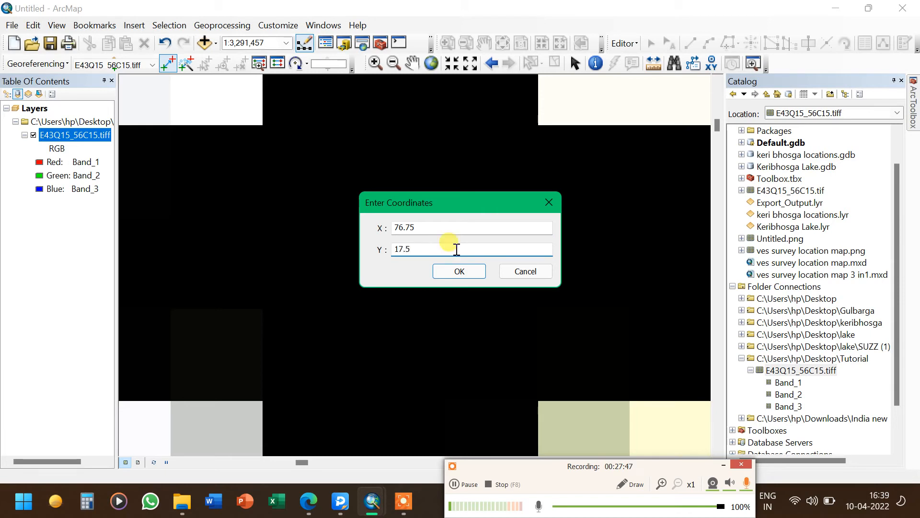
click(471, 272)
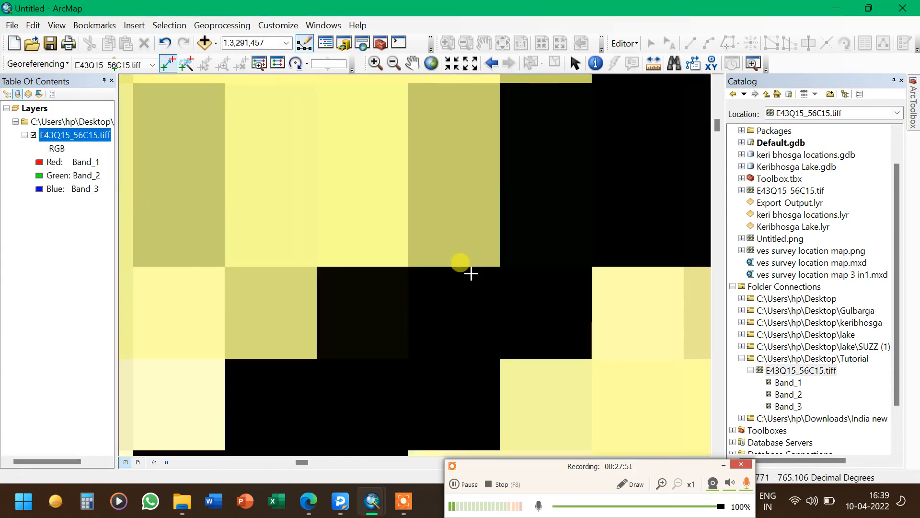
Zoom to the full toposheet layer and into the top-right corner where the 77° and 17° 30′ labels meet
right_click(90, 136)
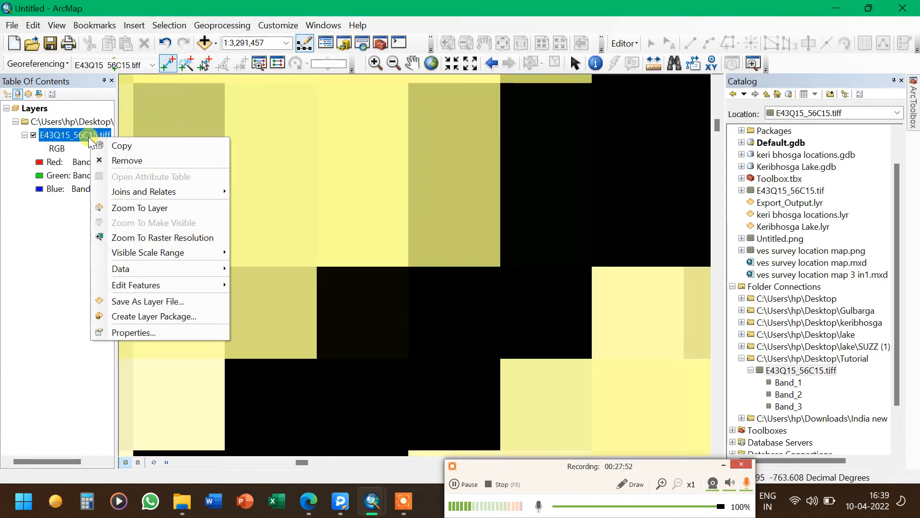
click(128, 206)
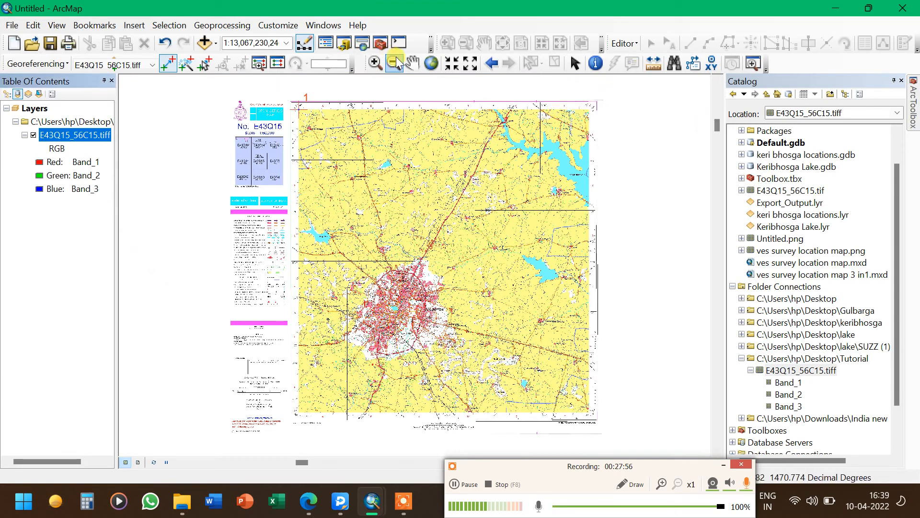
click(375, 63)
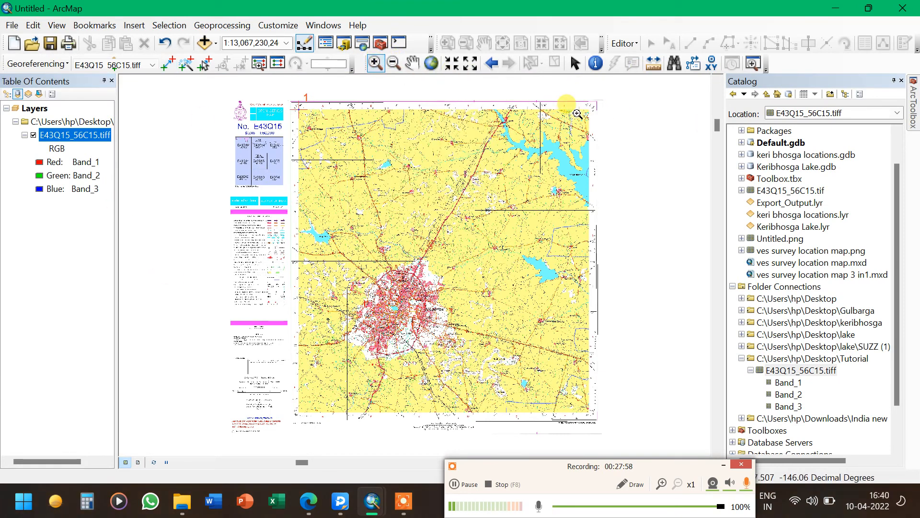
drag(576, 95, 604, 127)
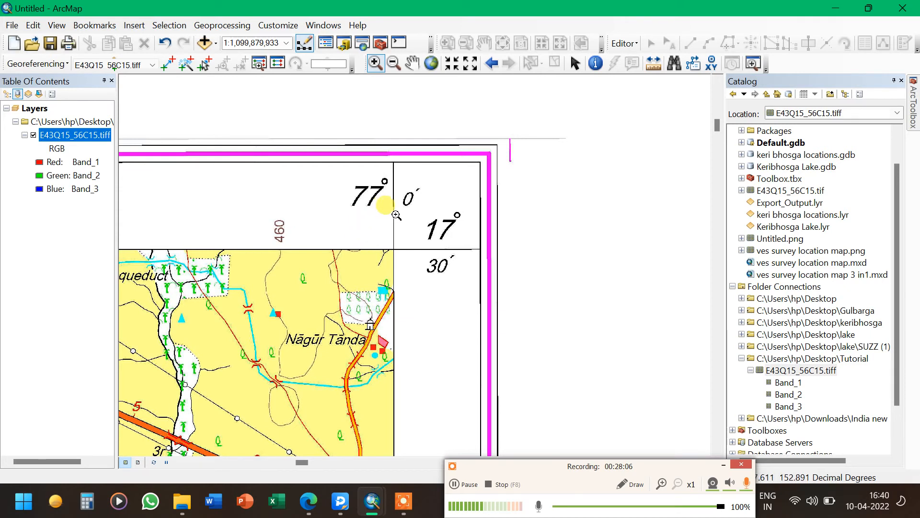
drag(387, 233, 412, 264)
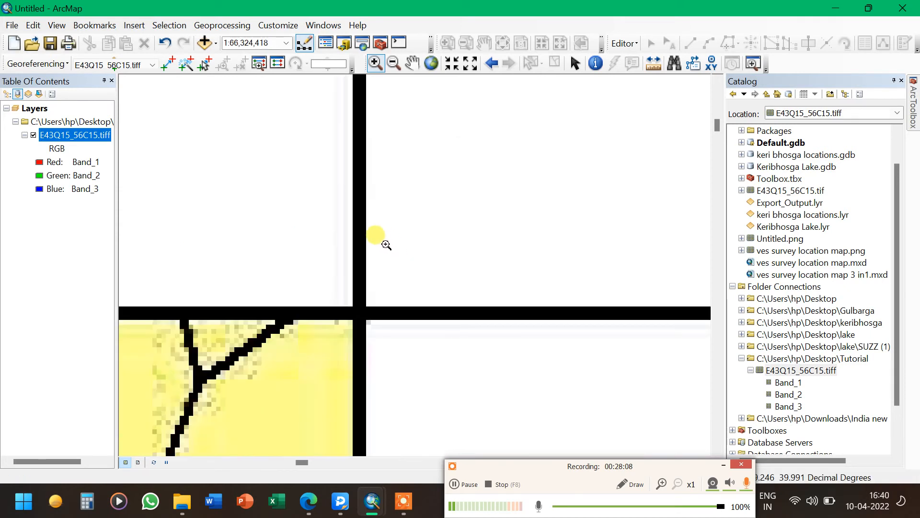
drag(335, 289, 382, 339)
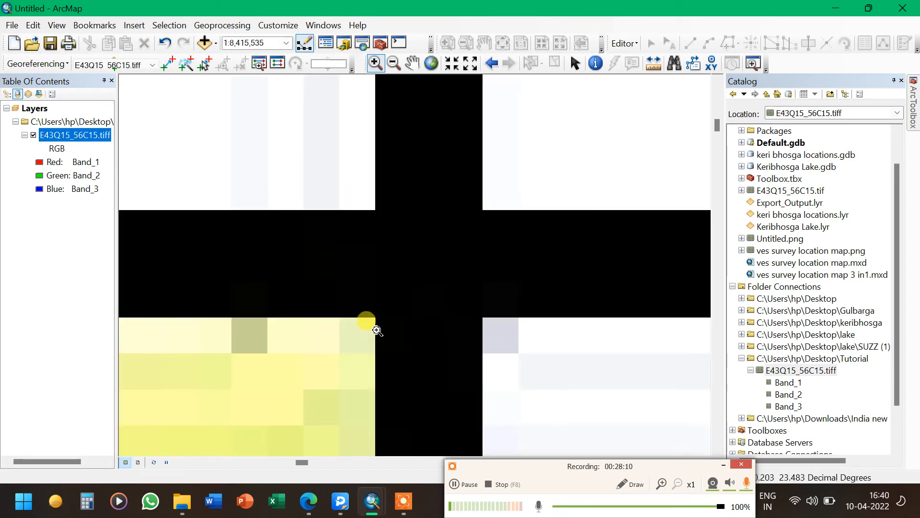
drag(359, 202, 502, 329)
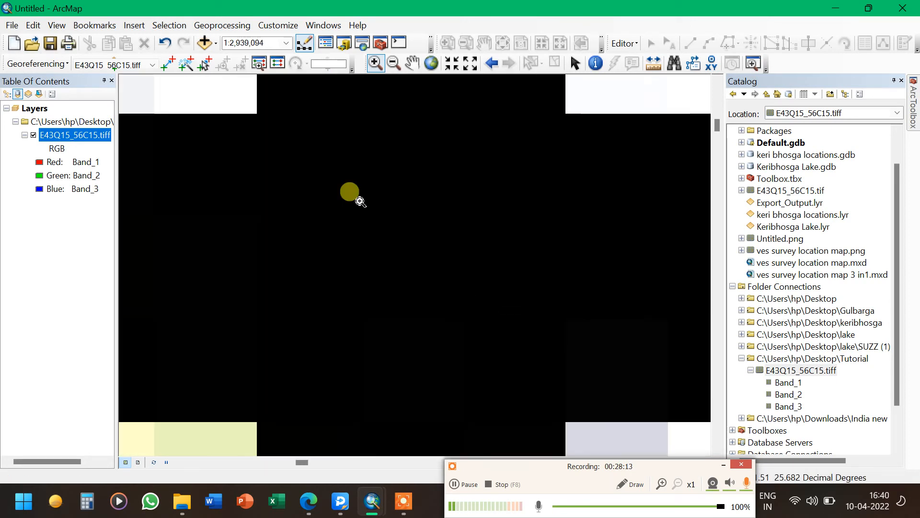
Add a control point at the top-right corner gridline intersection with map coordinates X 77 and Y 17.5
click(167, 64)
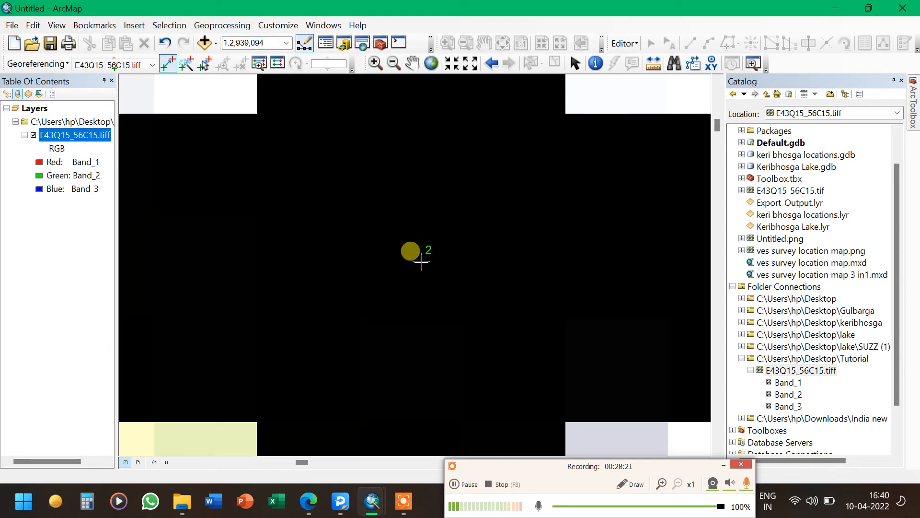
right_click(421, 261)
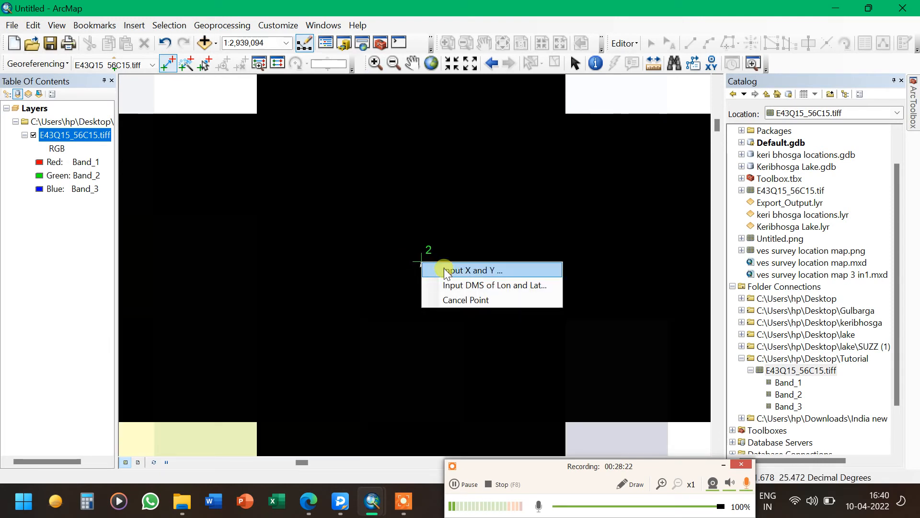
click(444, 268)
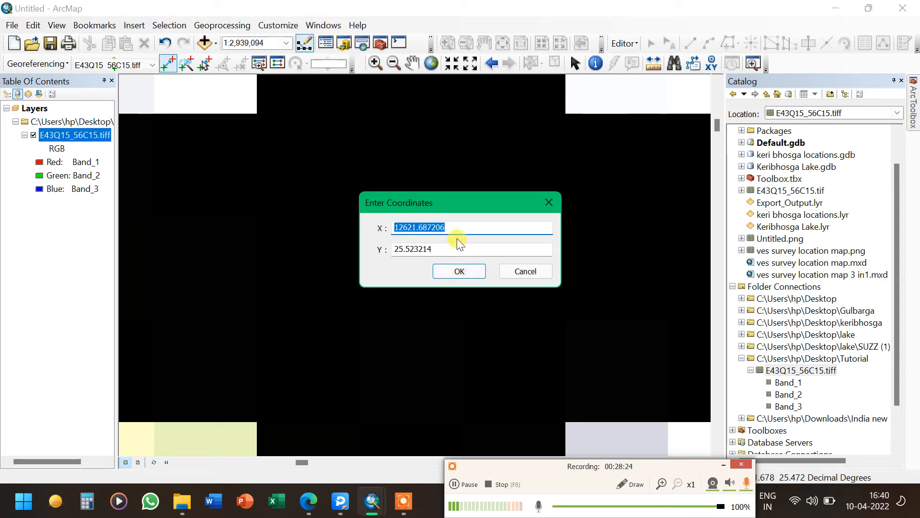
text(77)
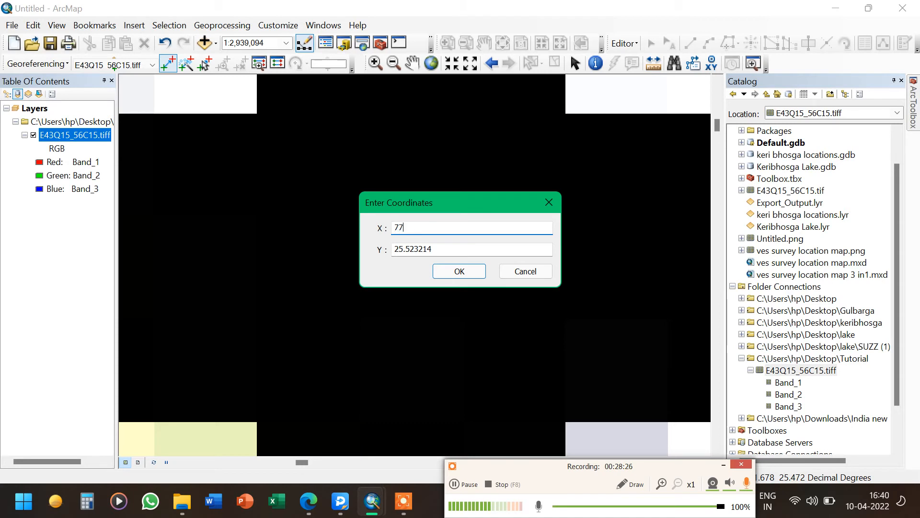
click(466, 246)
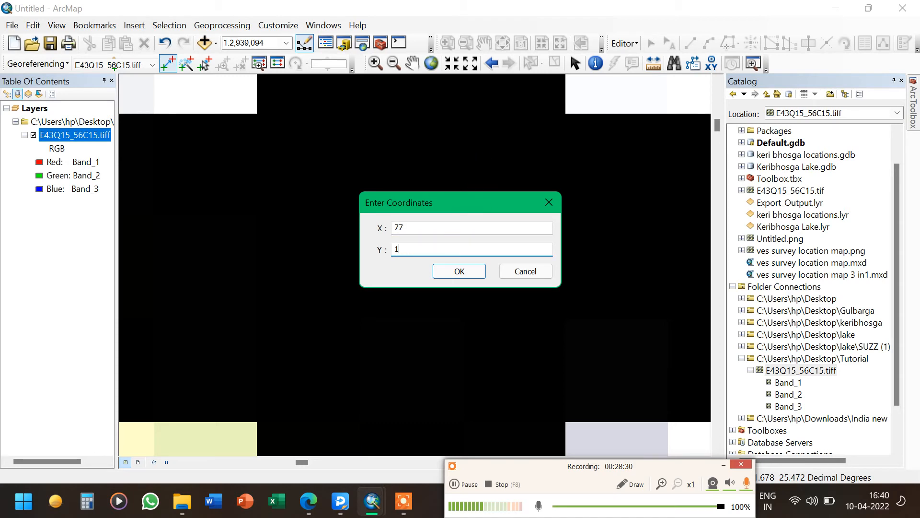
text(17.5)
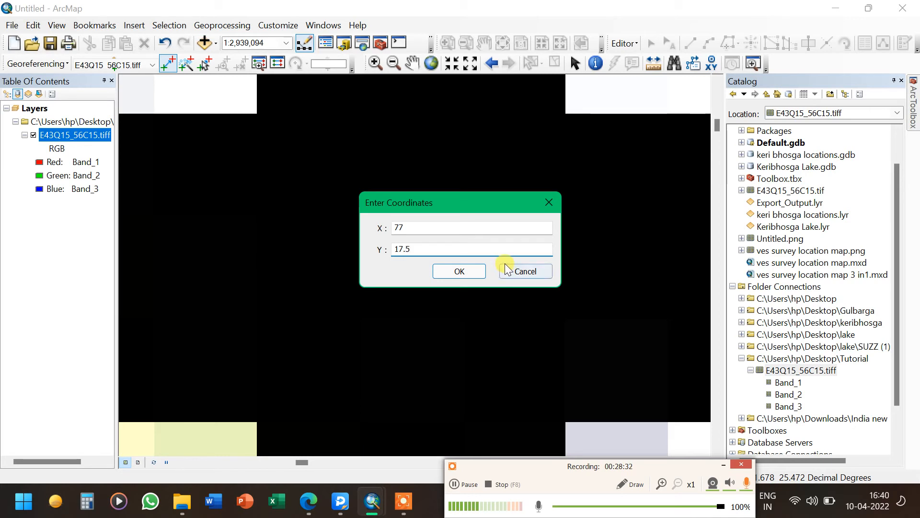
click(482, 269)
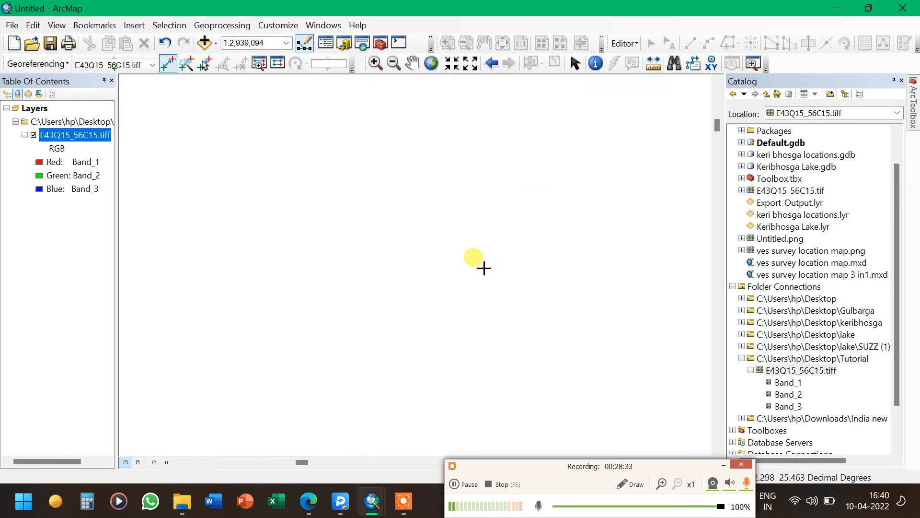
Zoom to the full toposheet layer and into the bottom-left corner where the 76° 45′ and 17° 15′ labels meet
right_click(97, 136)
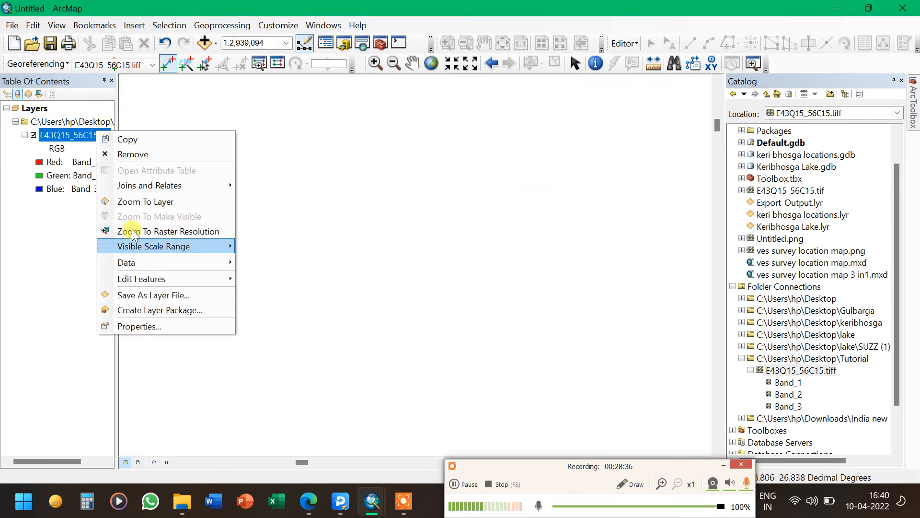
click(139, 205)
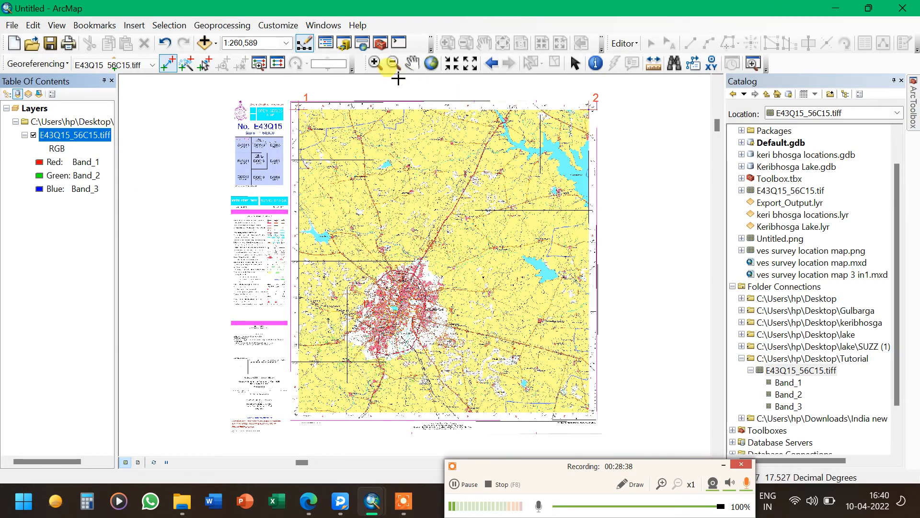
click(375, 63)
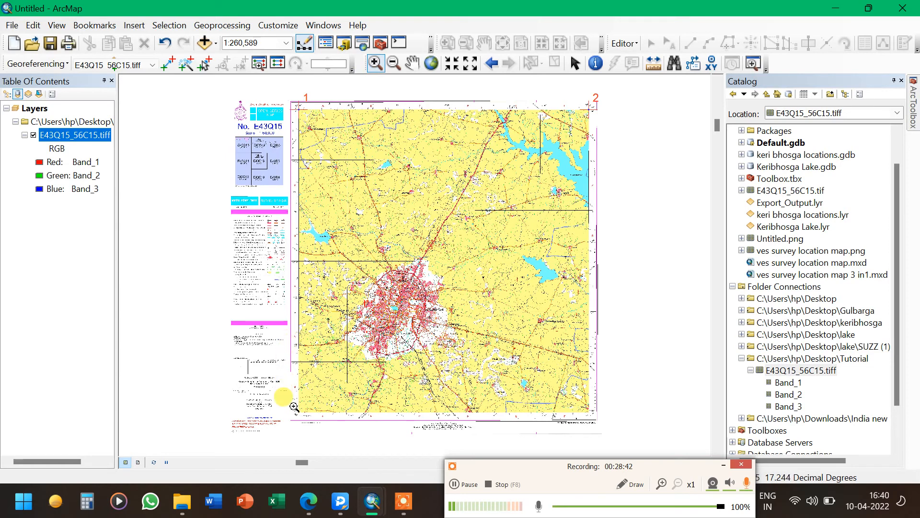
drag(319, 426, 289, 400)
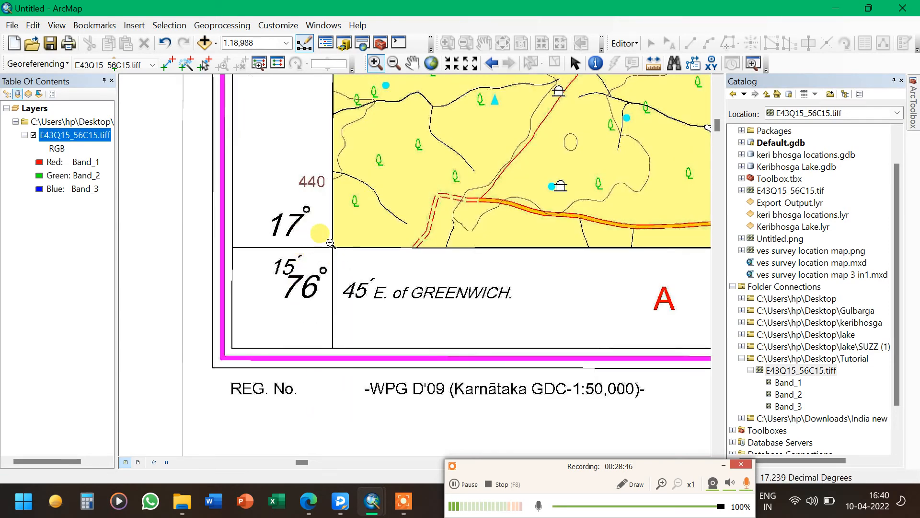
drag(311, 225, 326, 239)
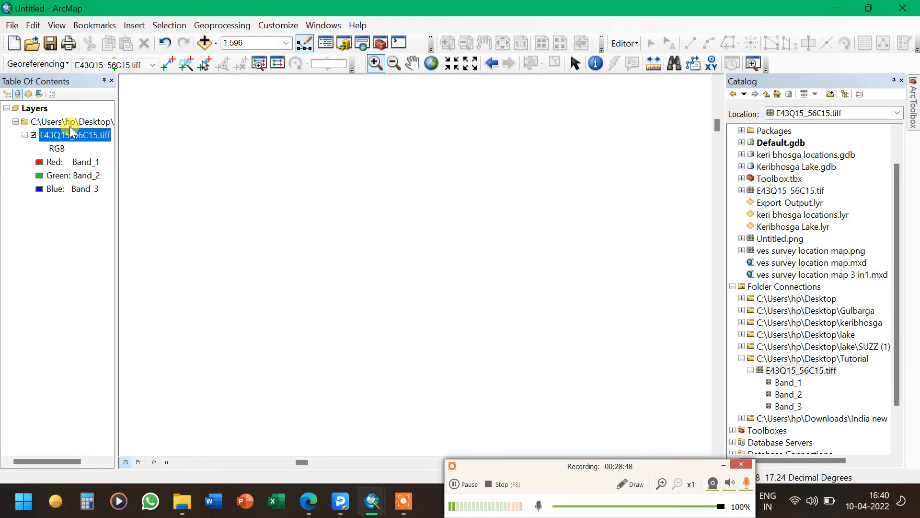
right_click(84, 132)
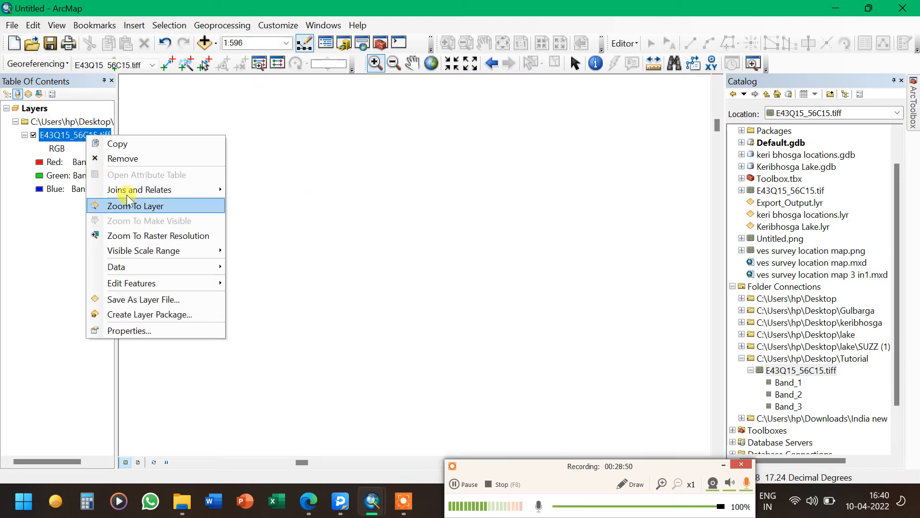
click(136, 206)
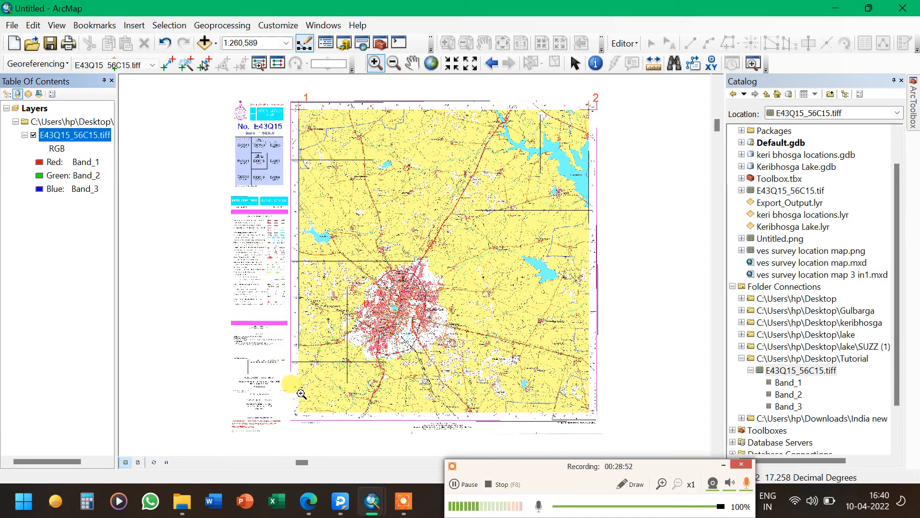
drag(290, 408, 309, 423)
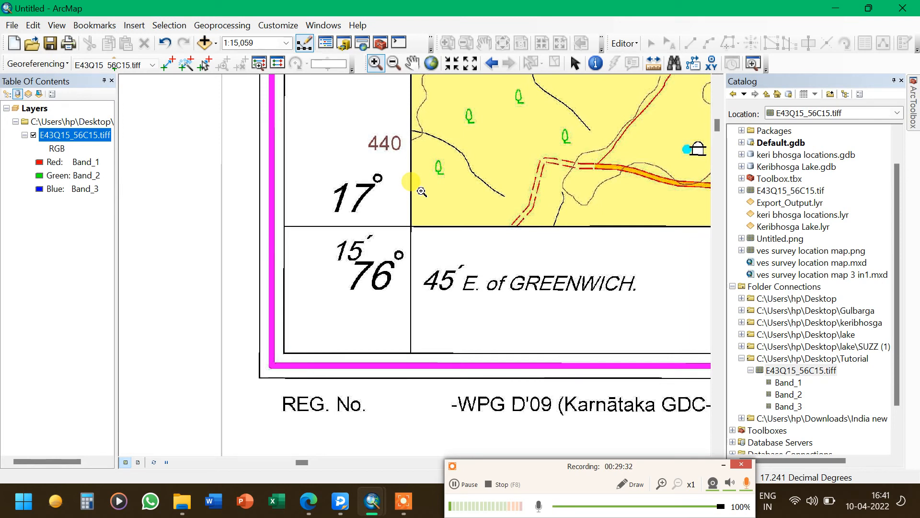
drag(394, 213, 458, 307)
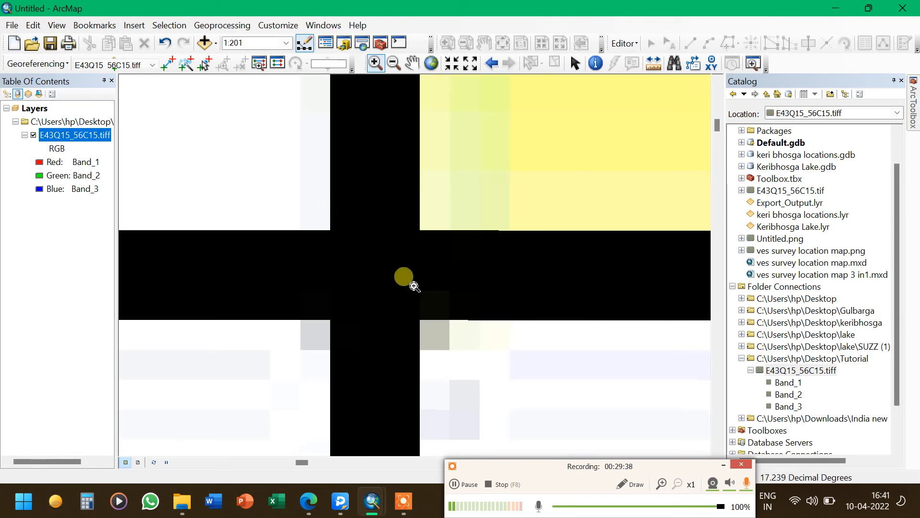
drag(297, 207, 450, 349)
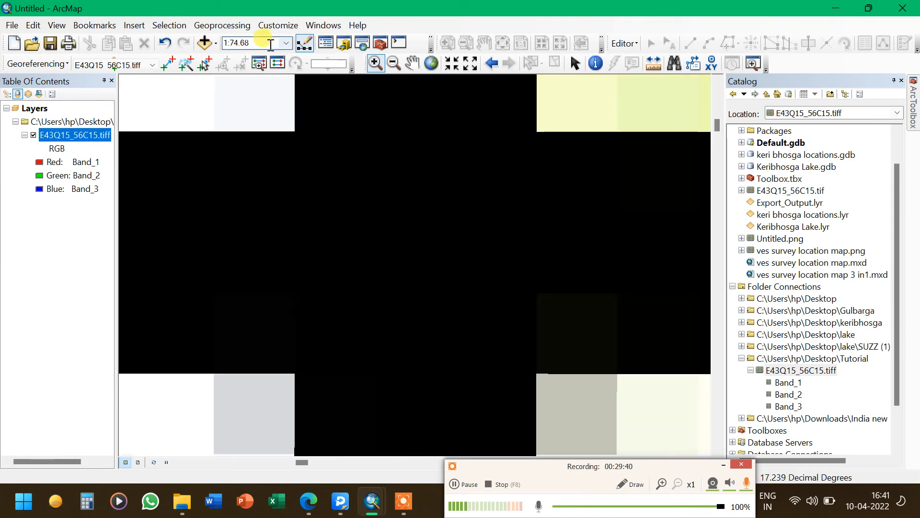
Add a control point at the bottom-left corner gridline intersection with map coordinates X 76.75 and Y 17.25
click(168, 62)
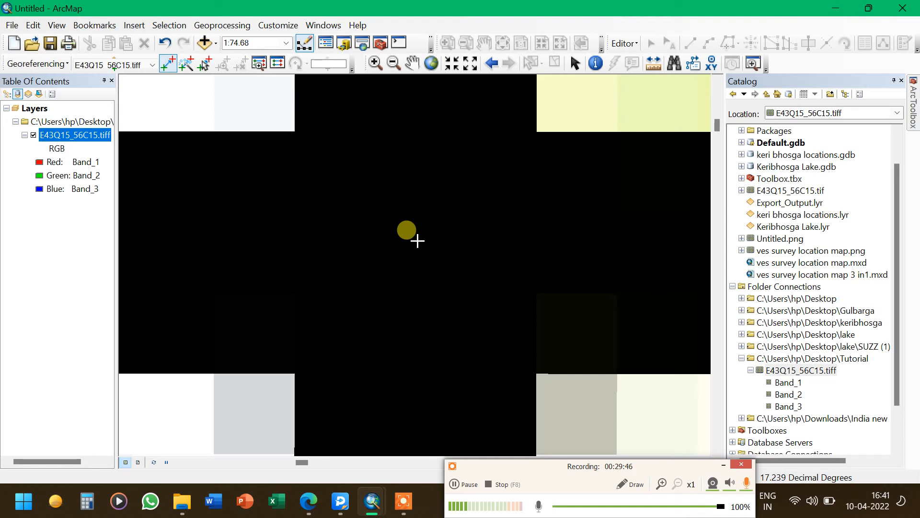
click(417, 240)
right_click(416, 240)
click(438, 250)
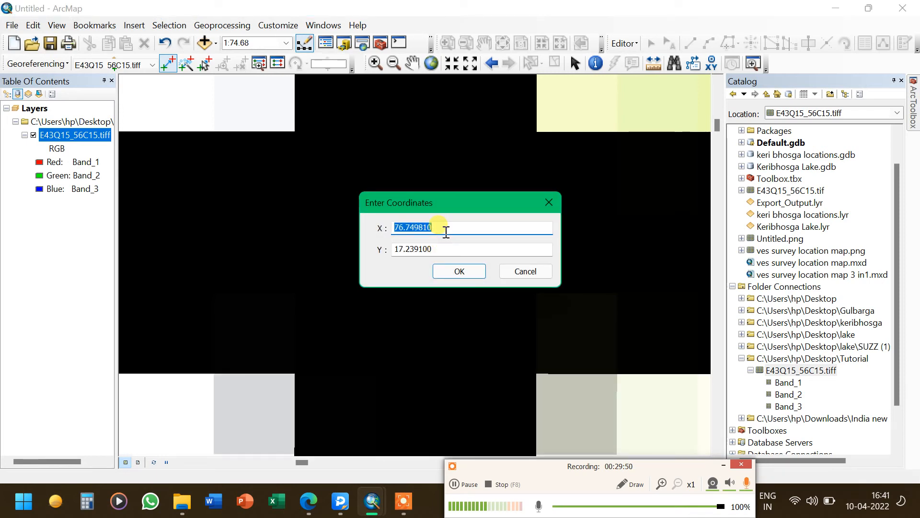
text(76.75)
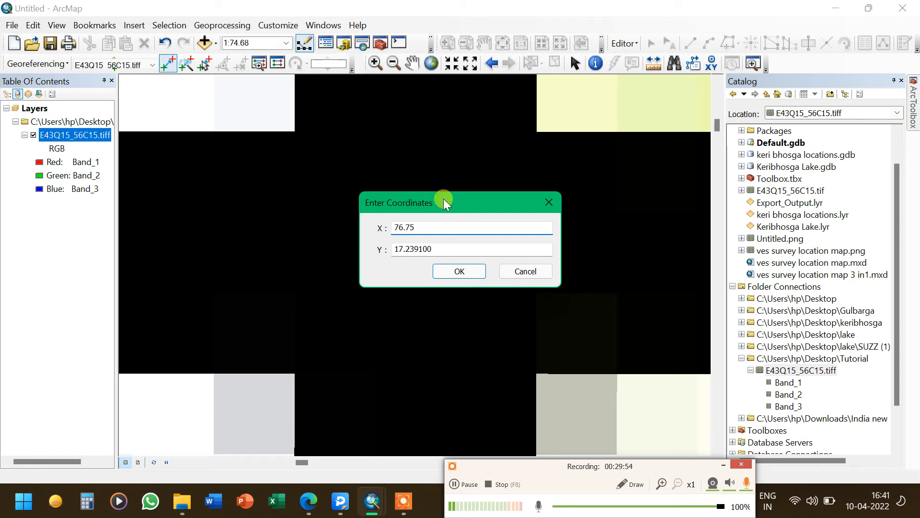
click(455, 250)
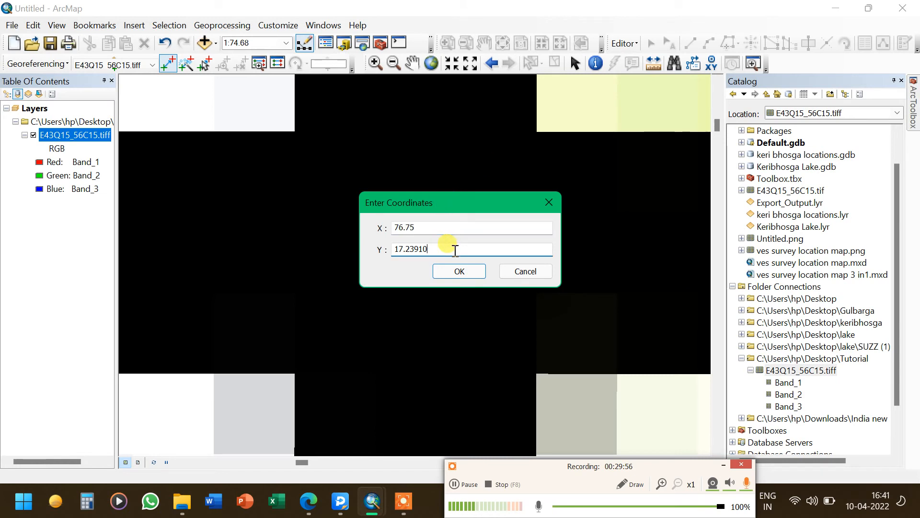
key(BackSpace)
key(BackSpace)
key(BackSpace)
key(BackSpace)
text(5)
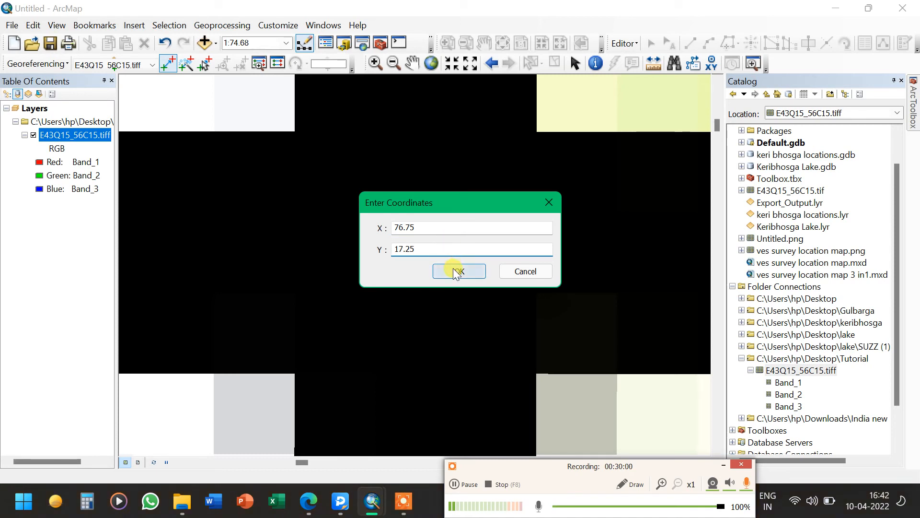
click(457, 270)
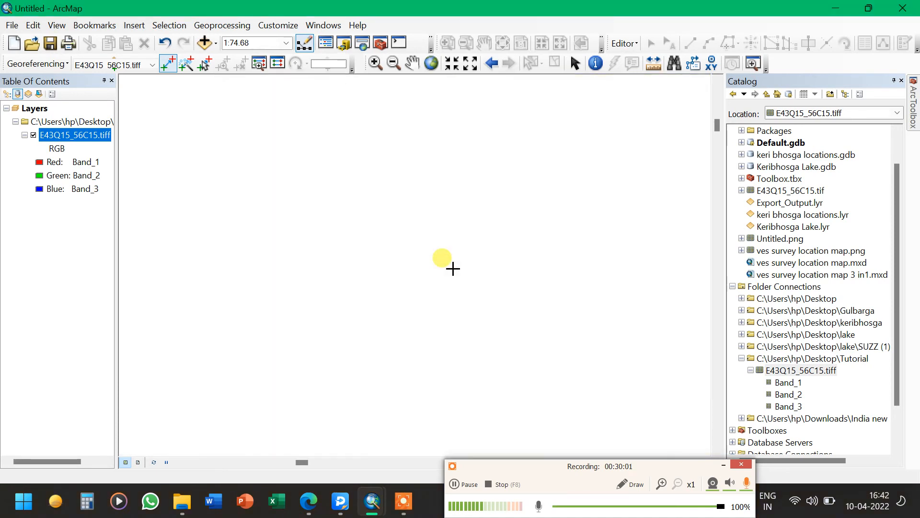
Zoom to the full toposheet layer and into the bottom-right corner where the 77° and 17° 15′ labels meet
right_click(102, 135)
click(138, 206)
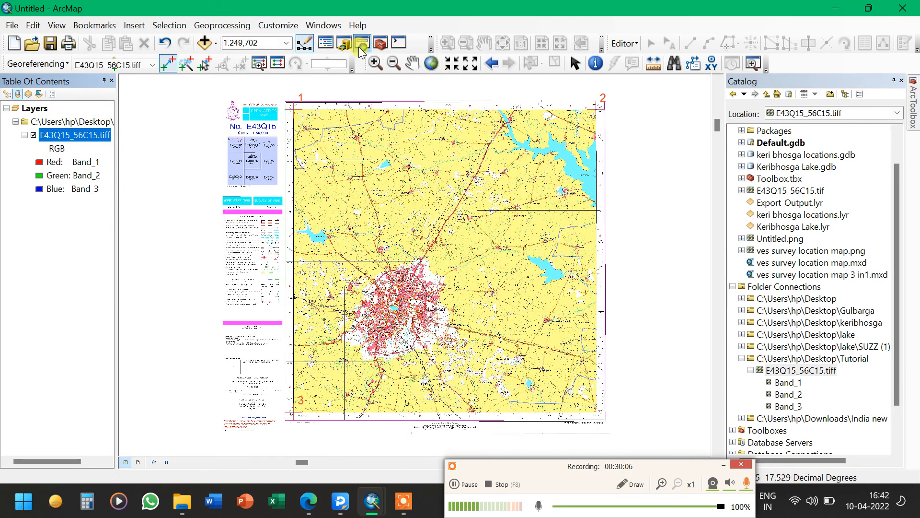
click(375, 63)
drag(619, 400, 577, 425)
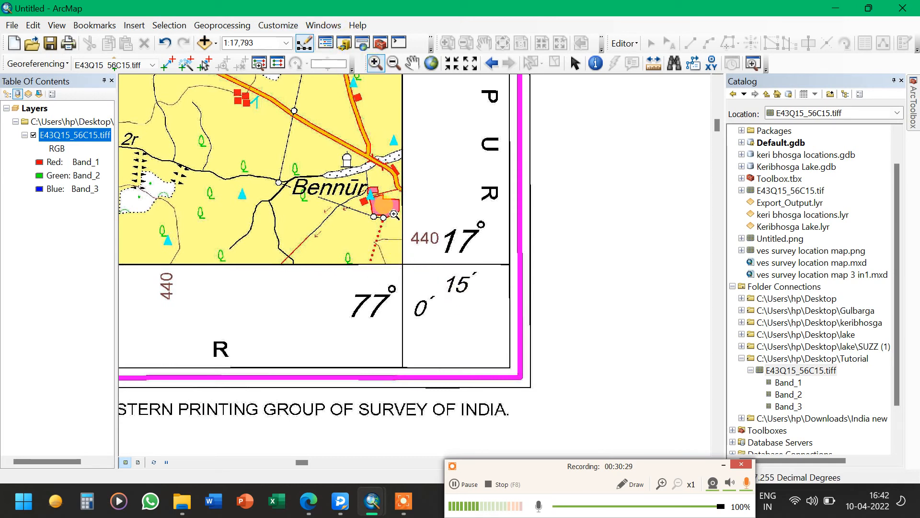
drag(386, 247, 417, 271)
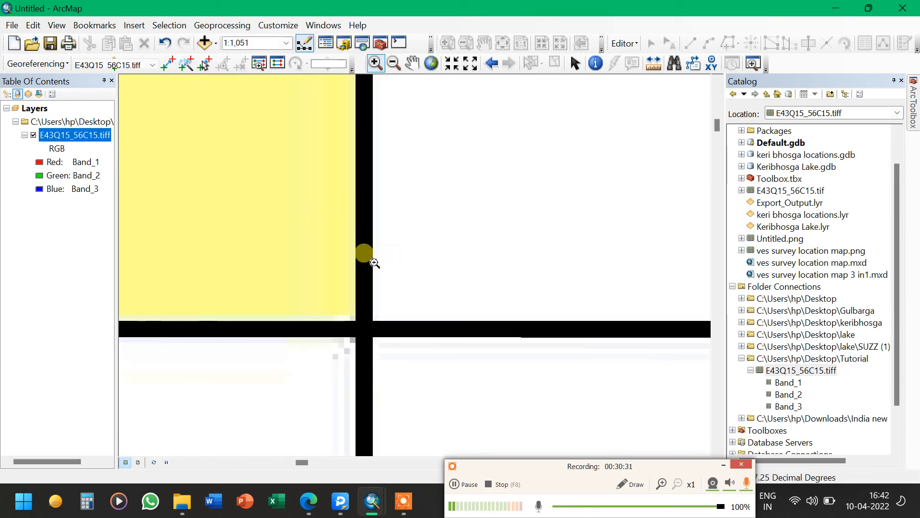
drag(338, 300, 398, 359)
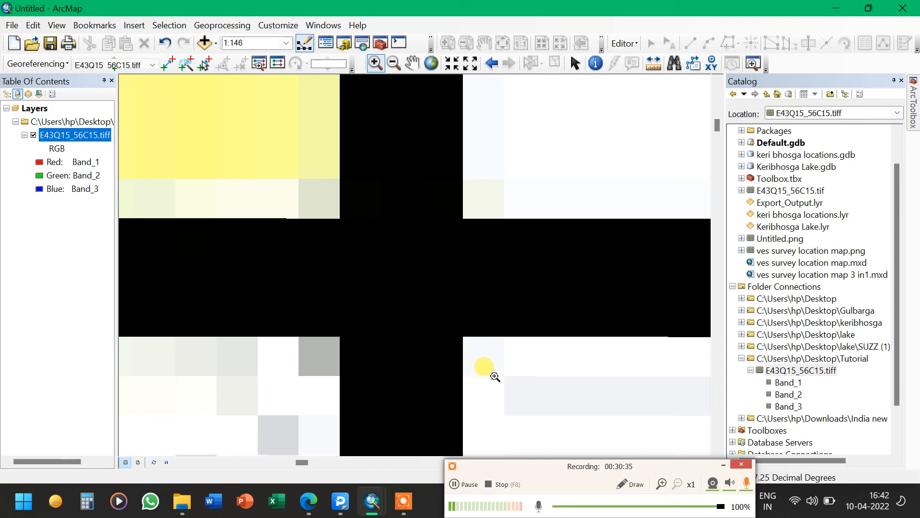
drag(495, 377, 295, 189)
Add a control point at the bottom-right corner gridline intersection with map coordinates X 77 and Y 17.25
click(168, 63)
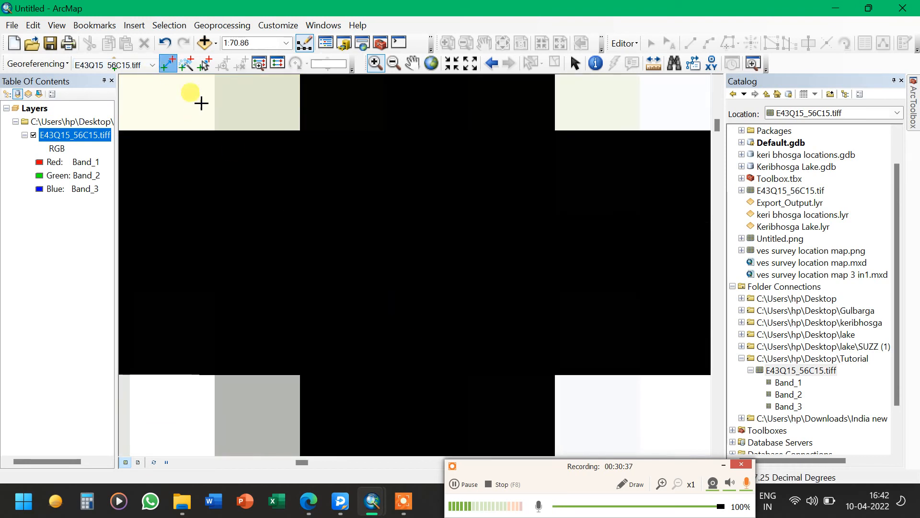
click(429, 251)
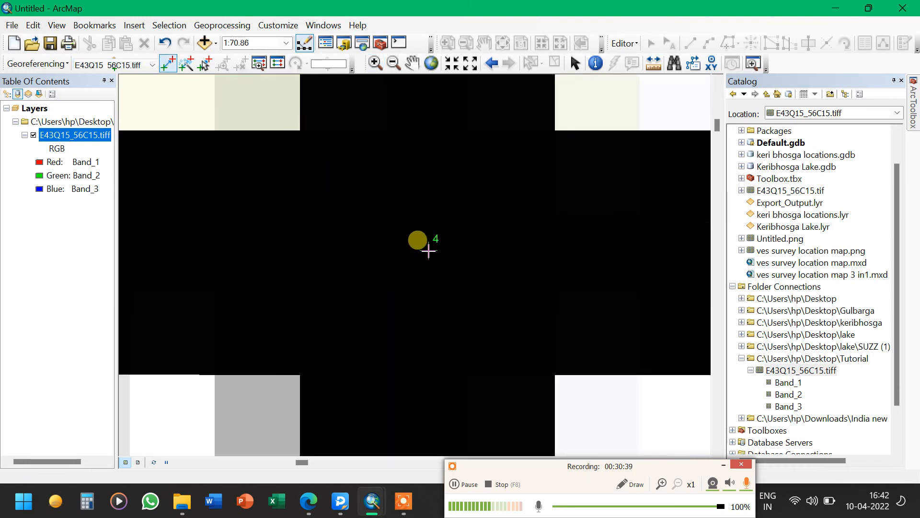
right_click(429, 251)
click(442, 254)
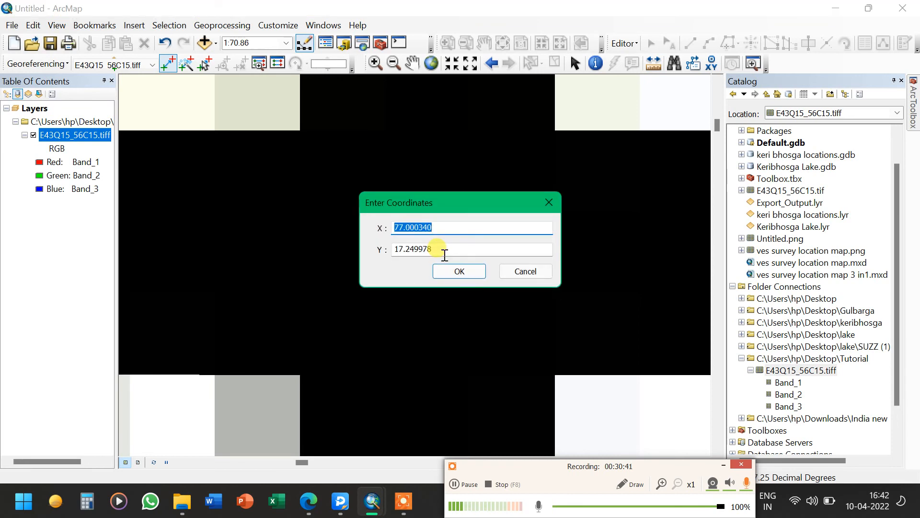
click(444, 254)
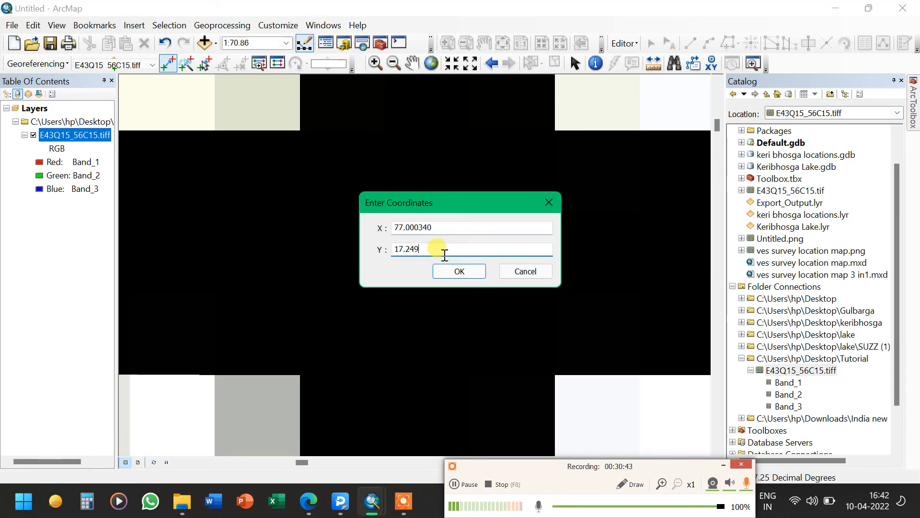
text(5)
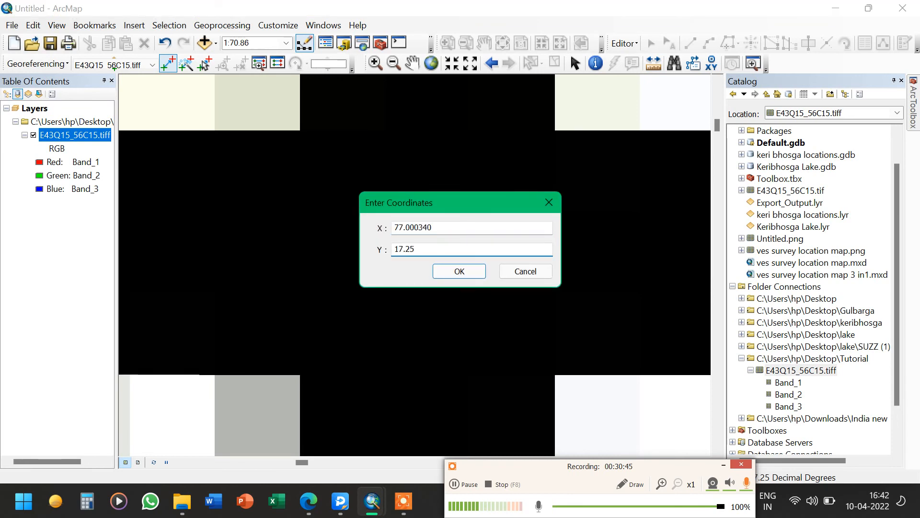
click(465, 226)
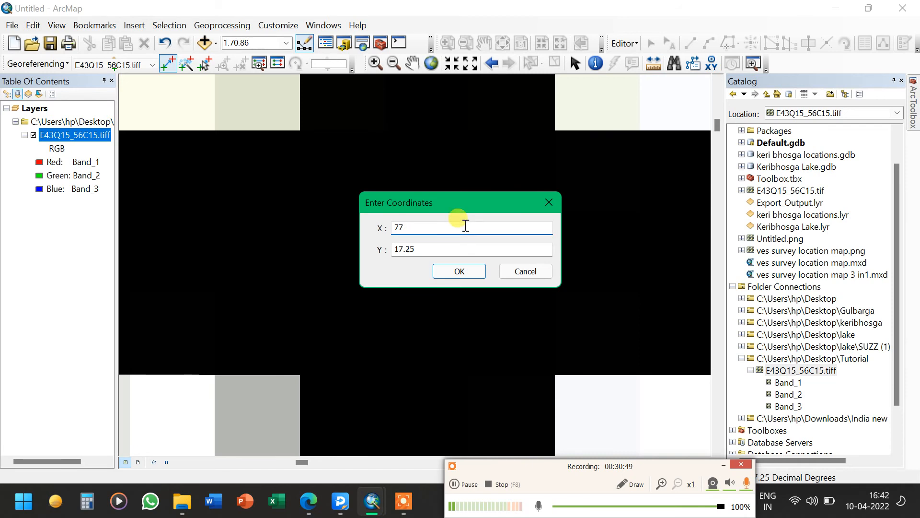
key(Return)
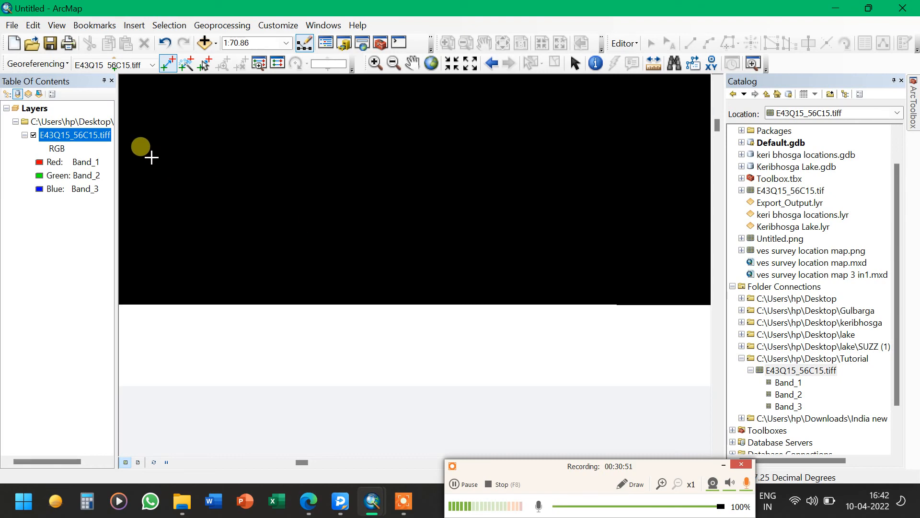
Zoom to the full toposheet layer and update the georeferencing with the four control points
right_click(102, 134)
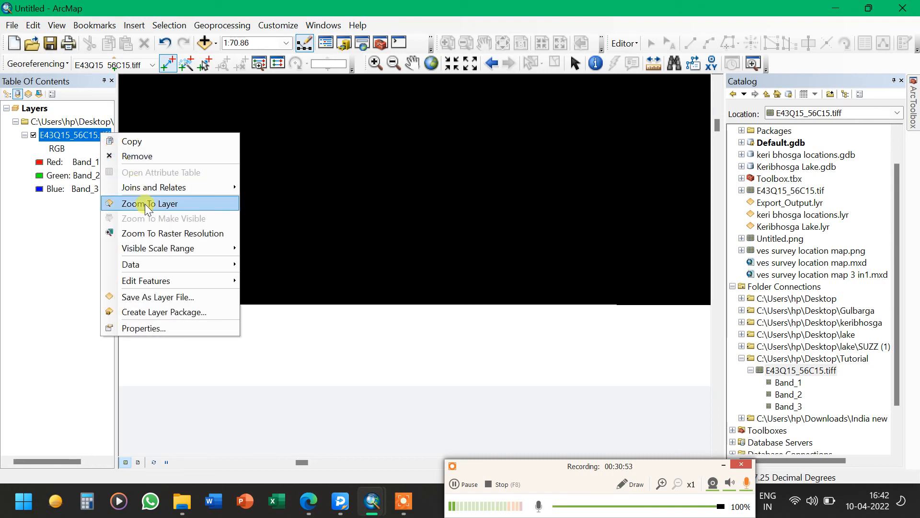
click(146, 206)
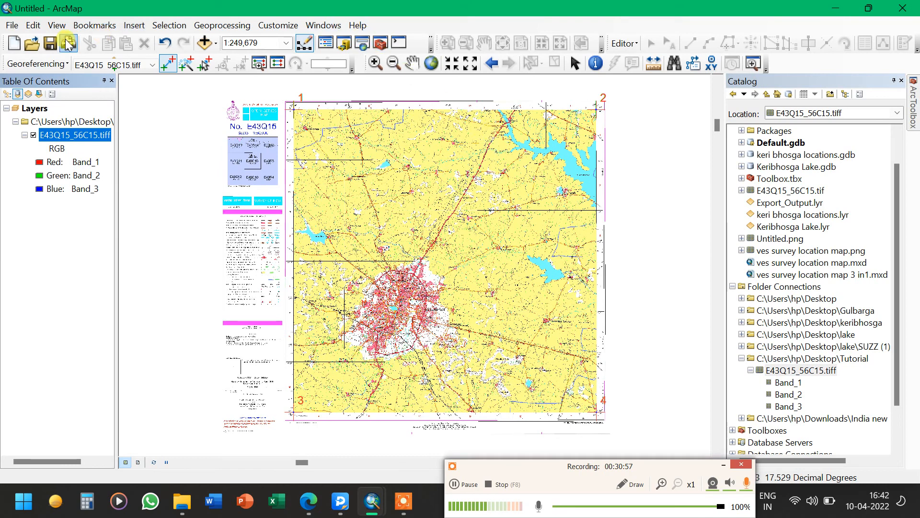
click(48, 64)
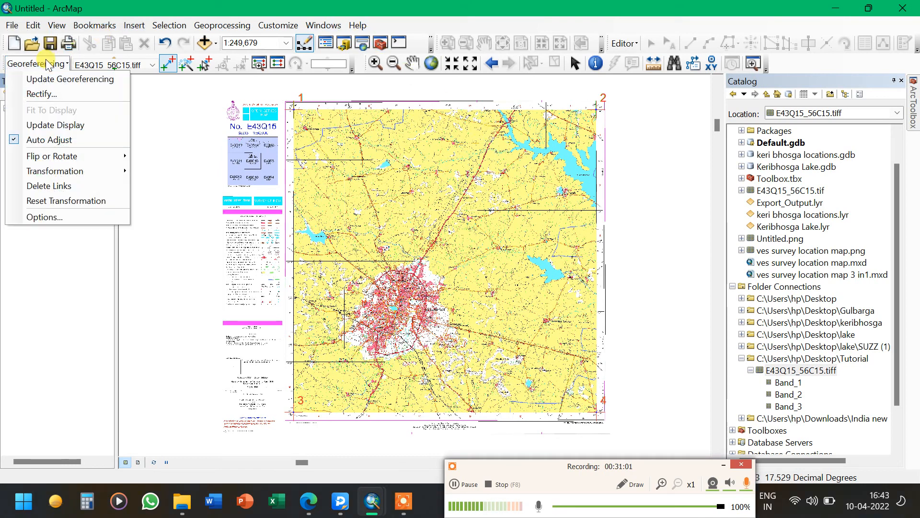
click(54, 79)
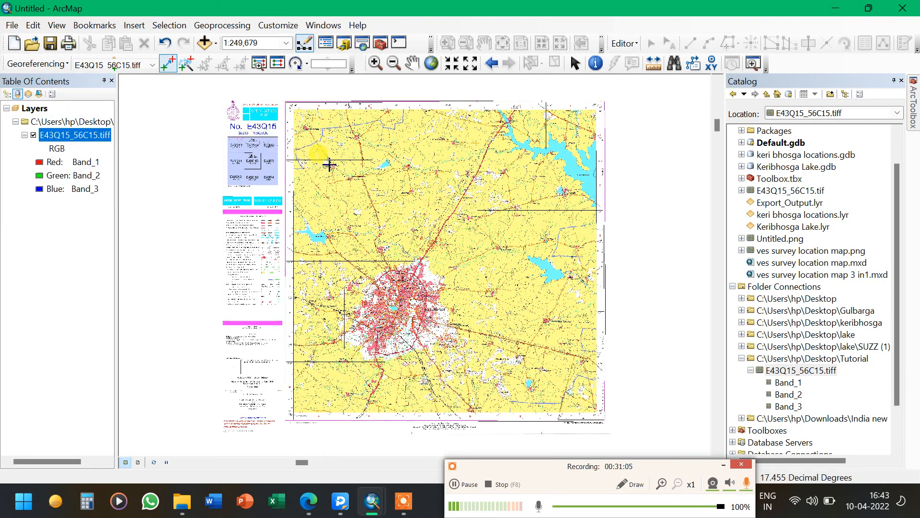
Pan and zoom around the georeferenced toposheet to inspect its corners and gridlines
click(412, 62)
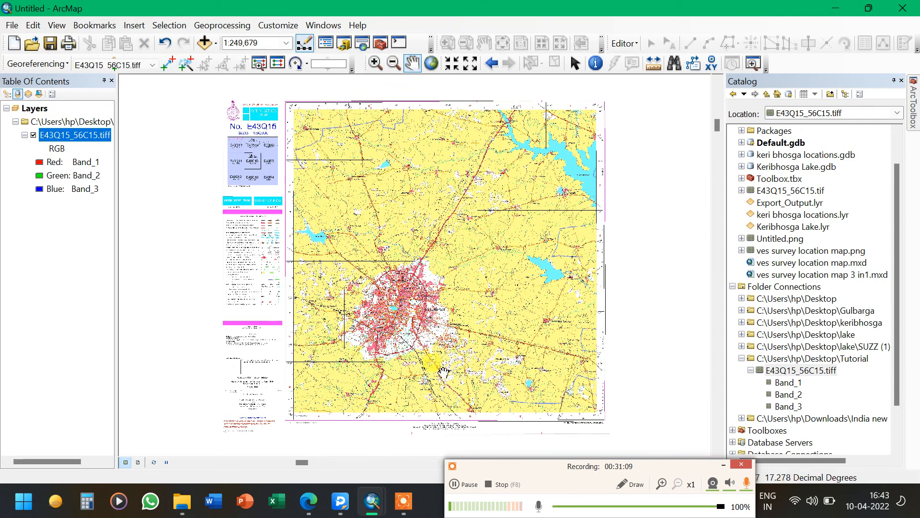
click(573, 463)
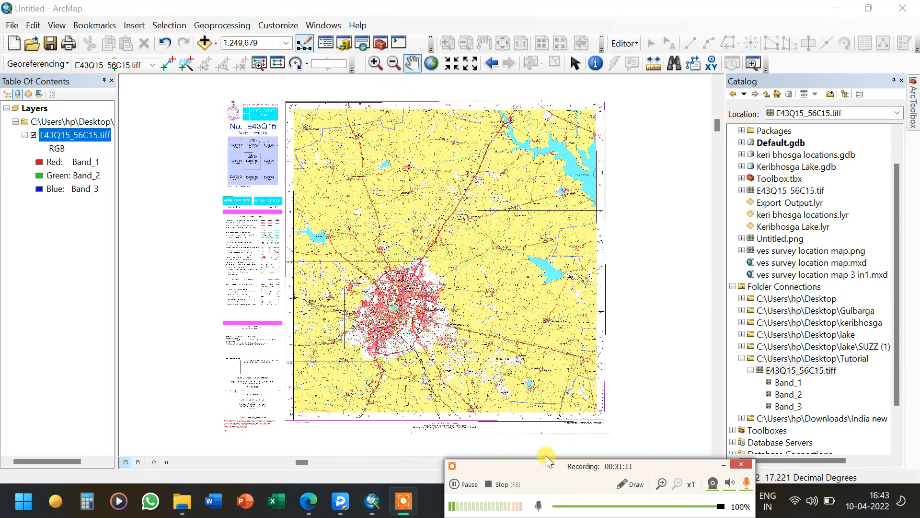
drag(543, 466, 468, 448)
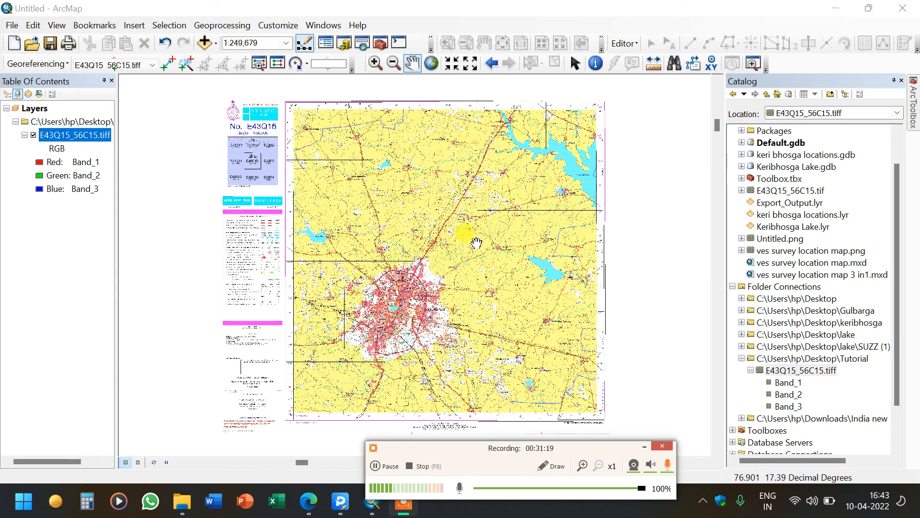
scroll(476, 242, down, 2)
scroll(476, 242, up, 4)
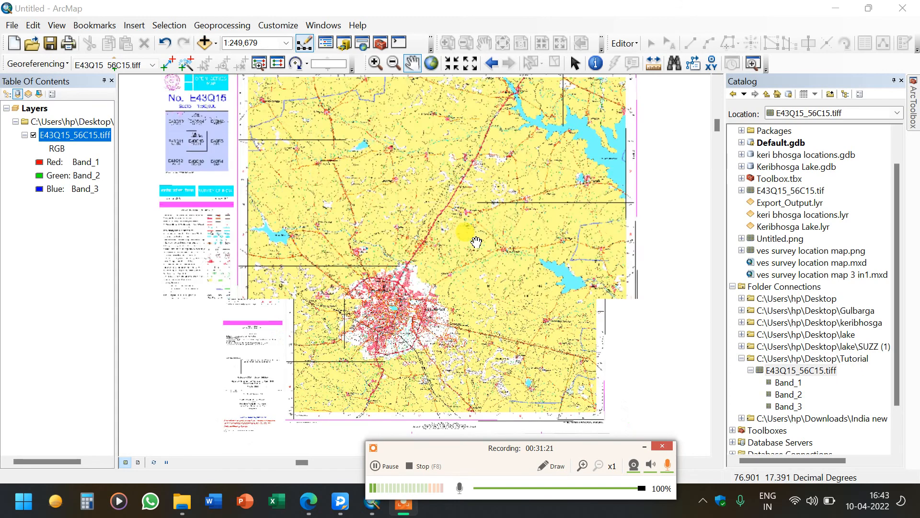
scroll(476, 242, up, 2)
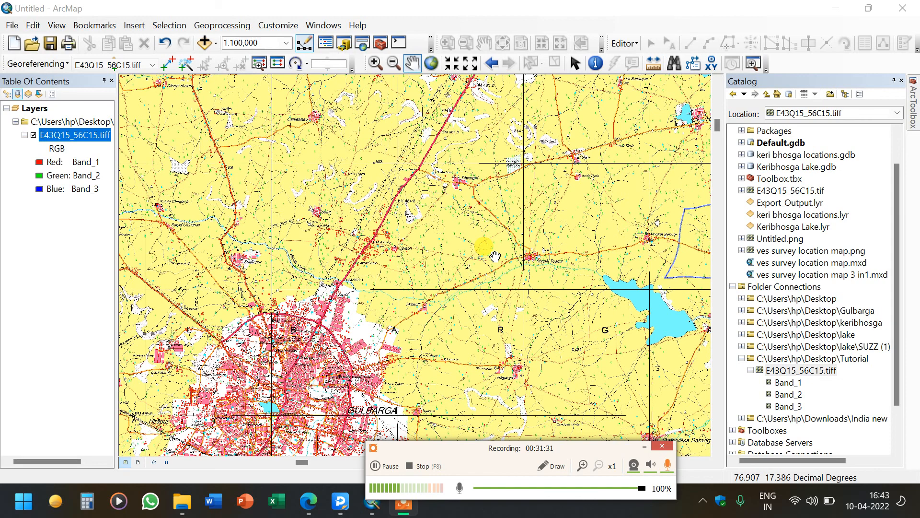
drag(601, 93, 460, 284)
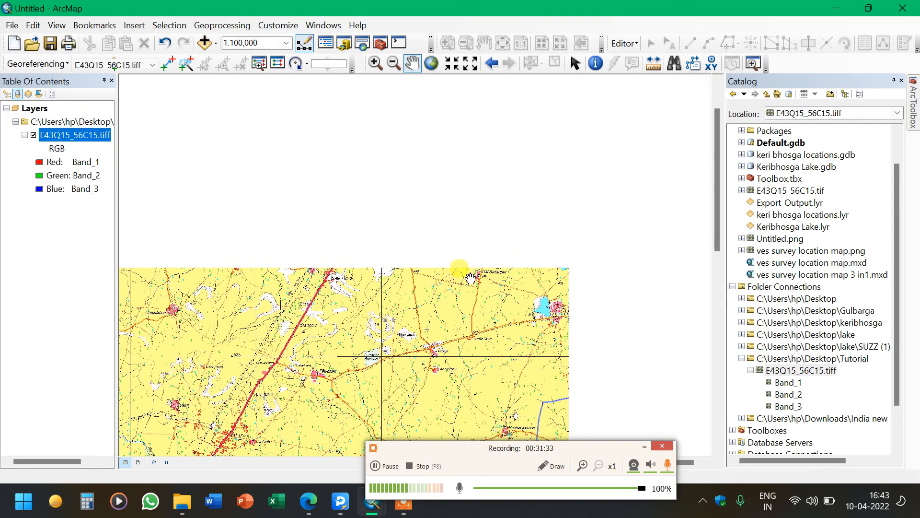
drag(555, 222, 496, 337)
scroll(587, 253, up, 2)
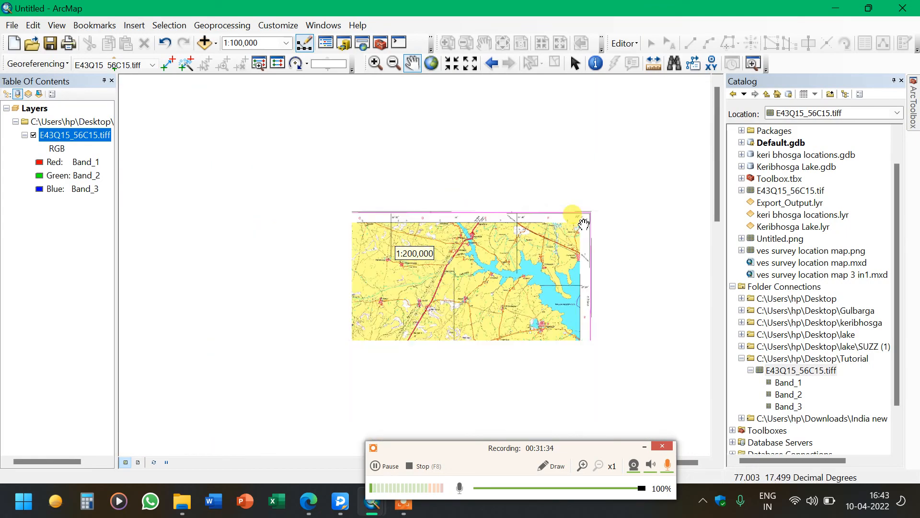
scroll(585, 230, down, 4)
scroll(584, 224, down, 4)
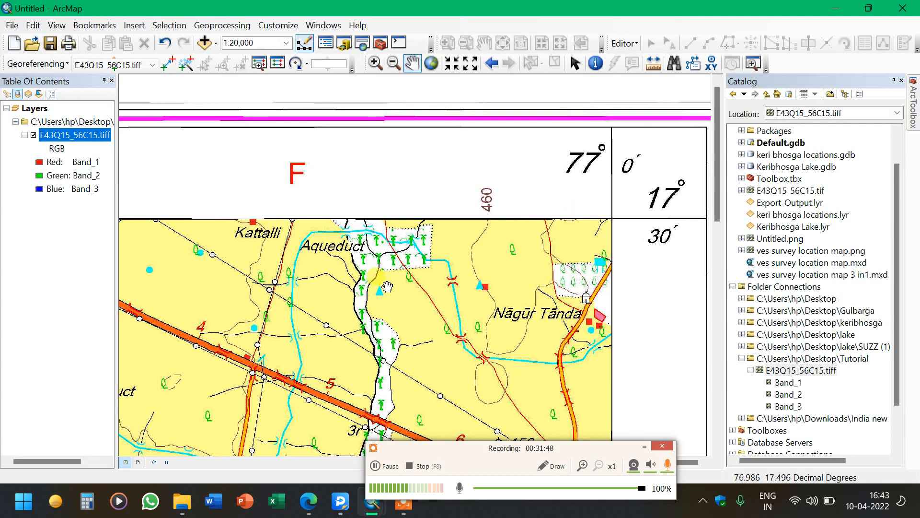
drag(314, 394, 547, 224)
scroll(487, 270, down, 2)
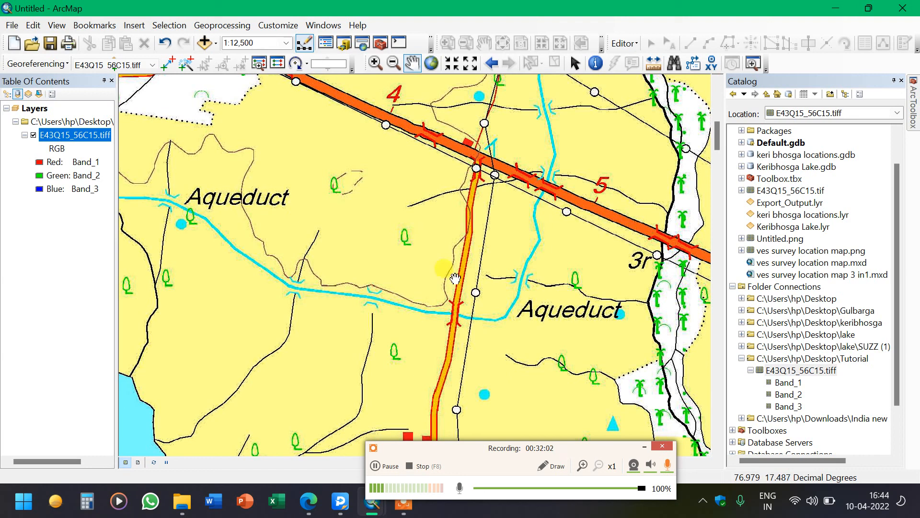
scroll(526, 230, down, 3)
scroll(526, 231, up, 3)
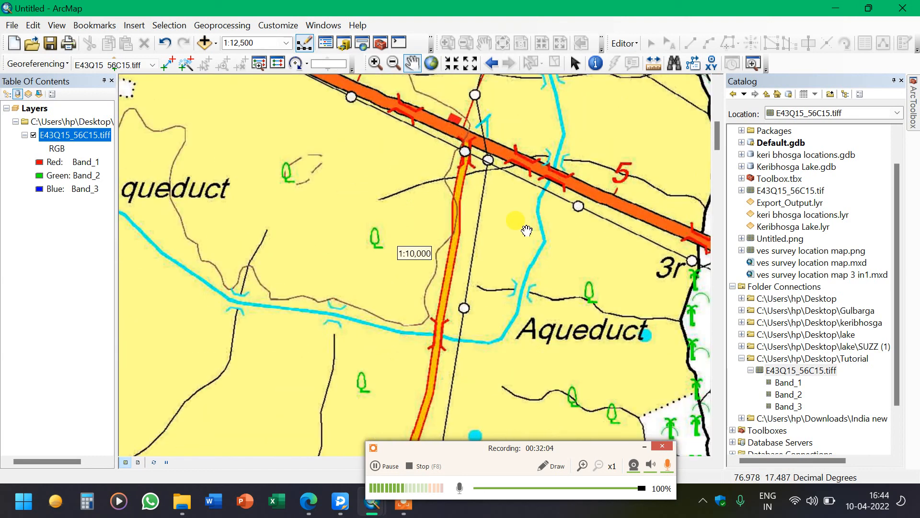
Close ArcMap, saving the map document as tutorial
click(906, 9)
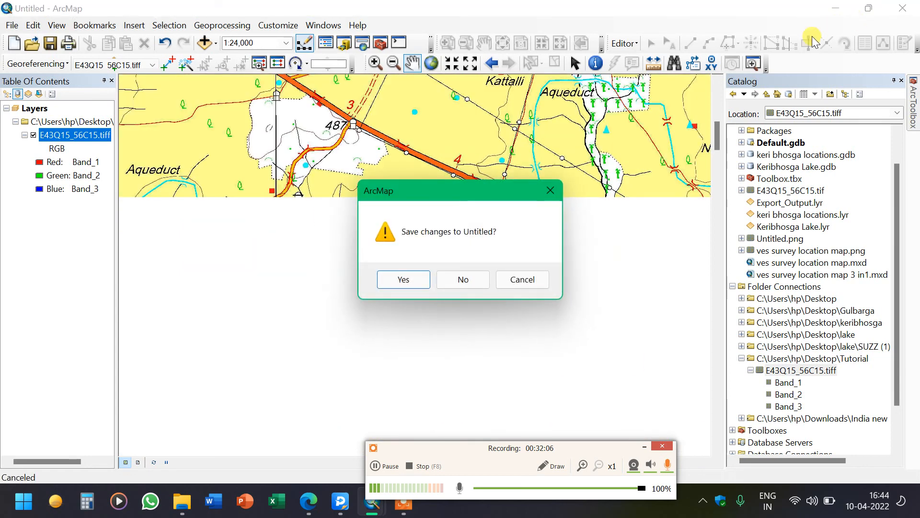
click(404, 279)
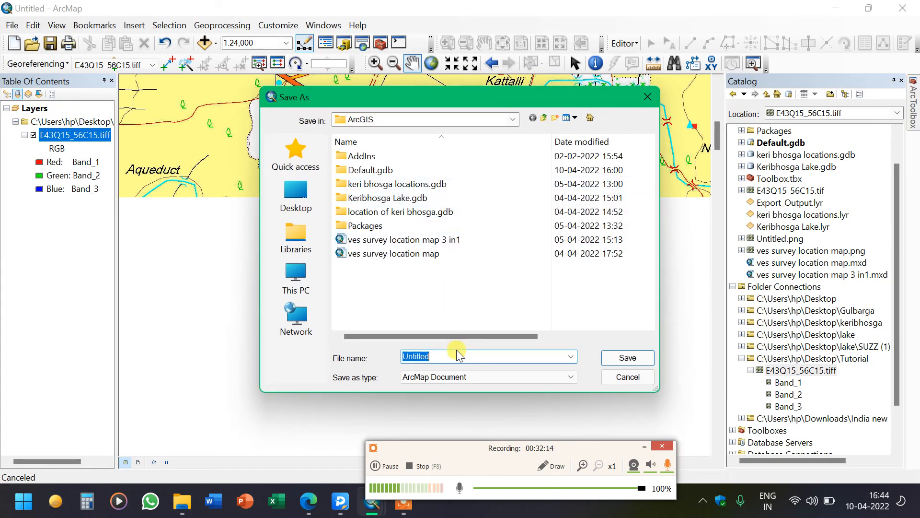
text(tutorial)
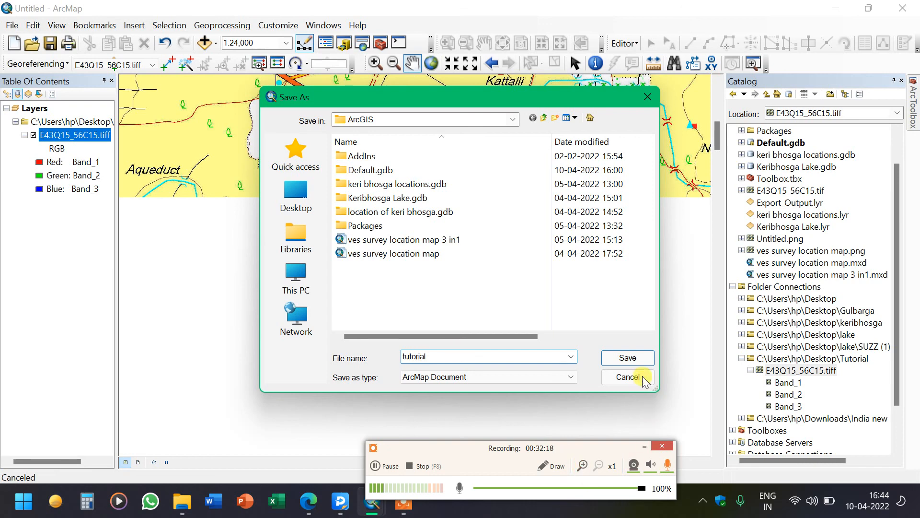
click(635, 358)
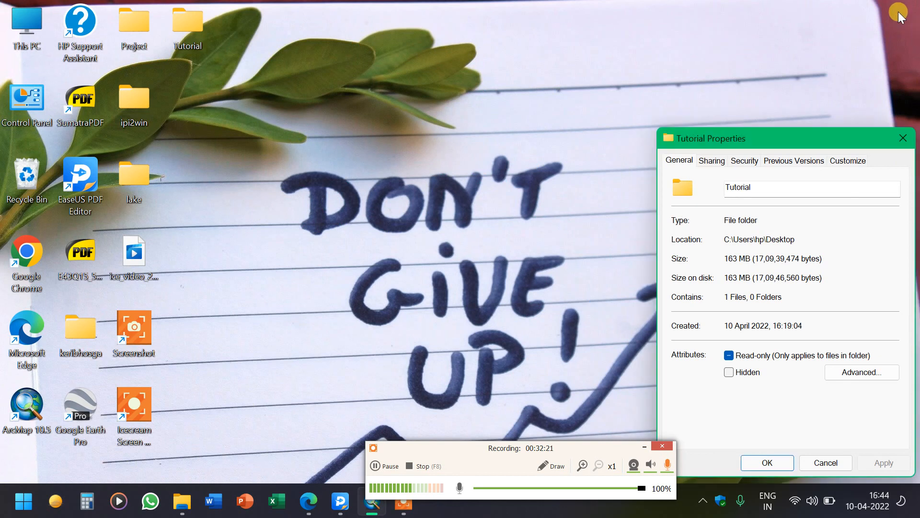
Open the Tutorial folder on the desktop to examine the georeferenced TIFF and its auxiliary files
click(903, 138)
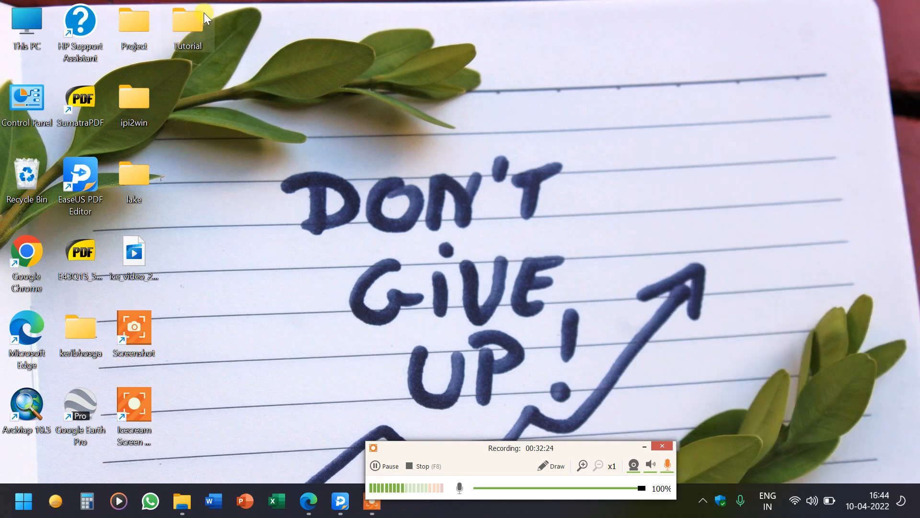
double_click(189, 35)
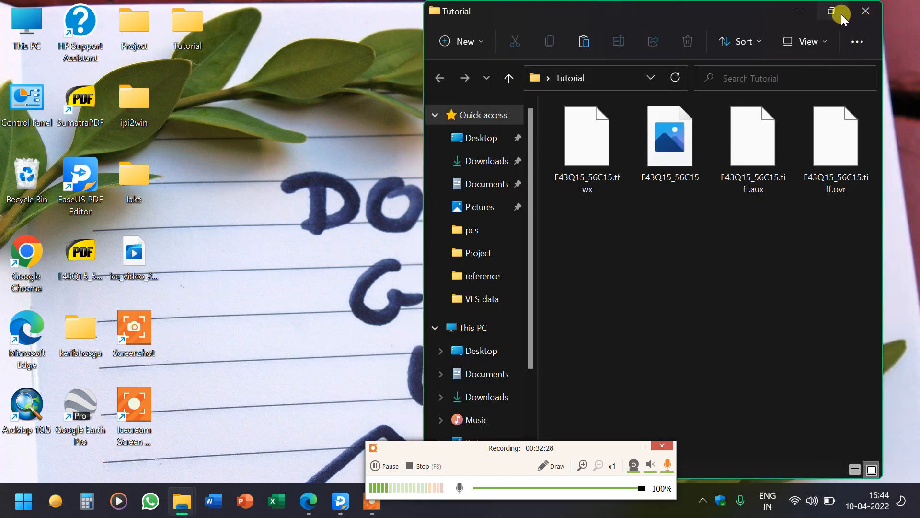
click(832, 11)
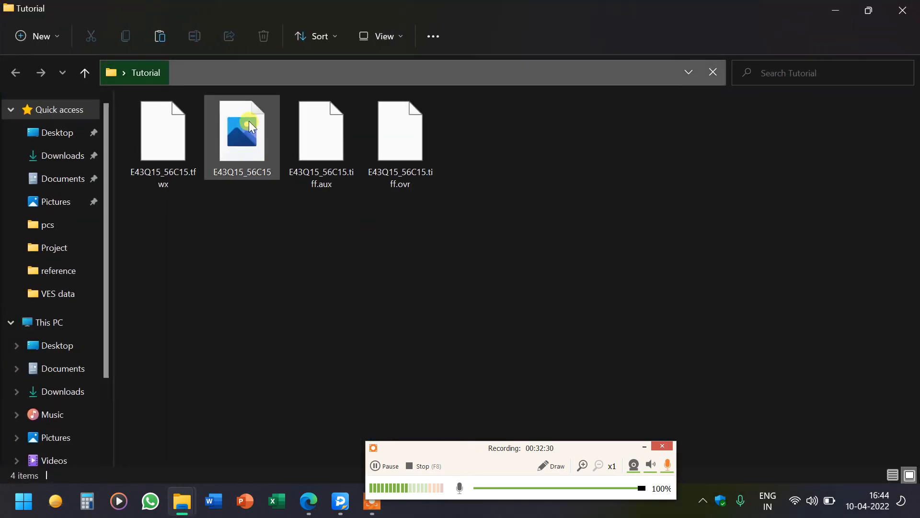
drag(249, 121, 197, 276)
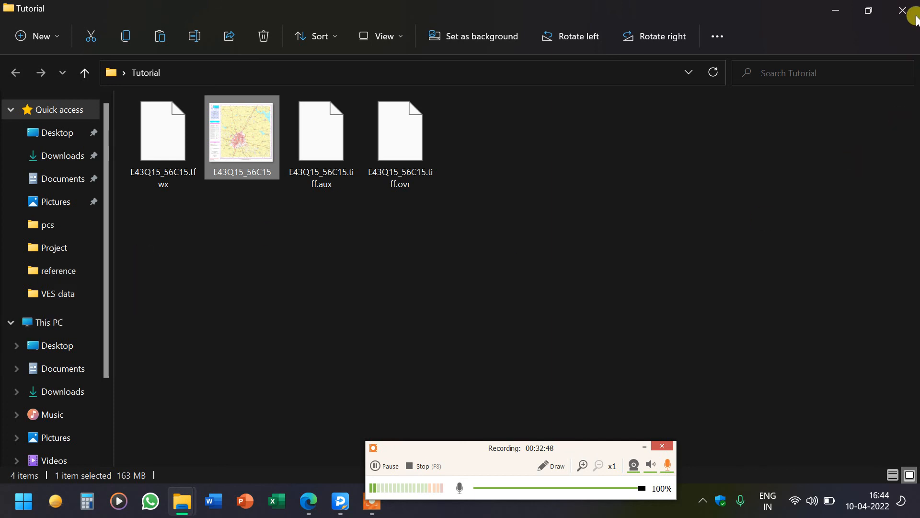
click(847, 7)
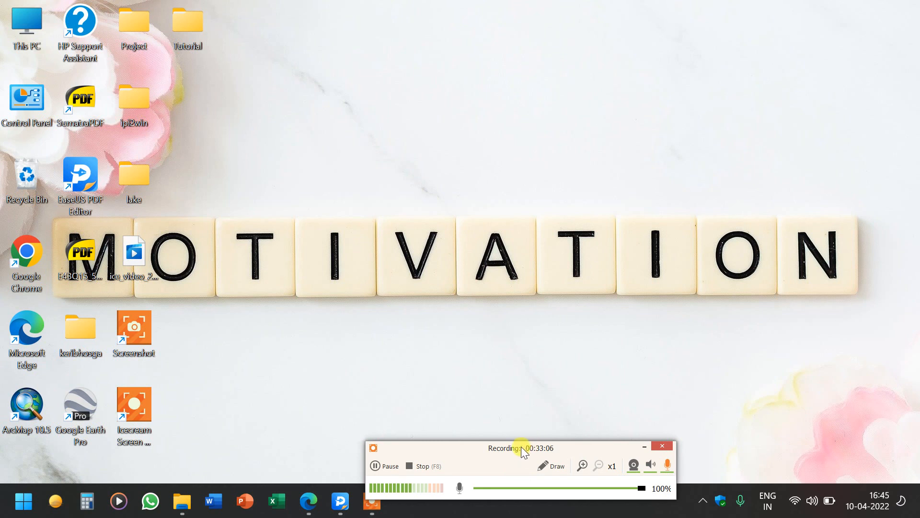
drag(526, 446, 493, 204)
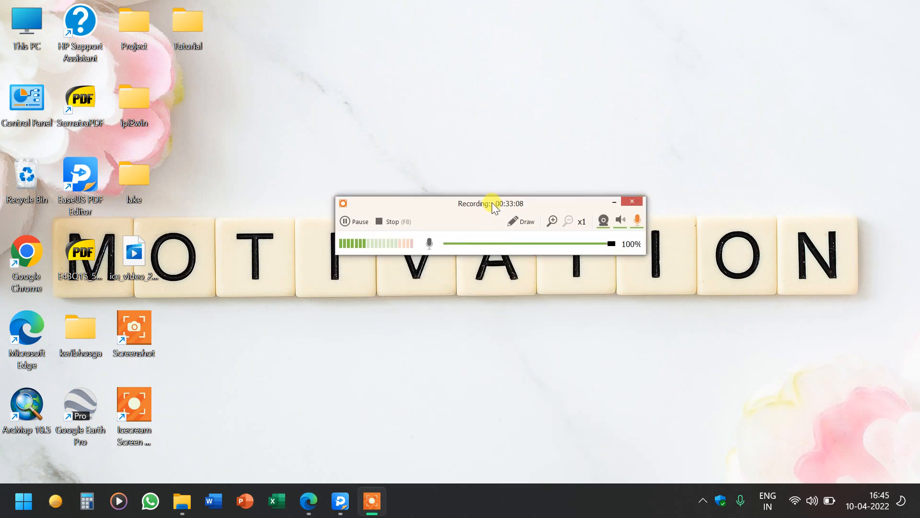